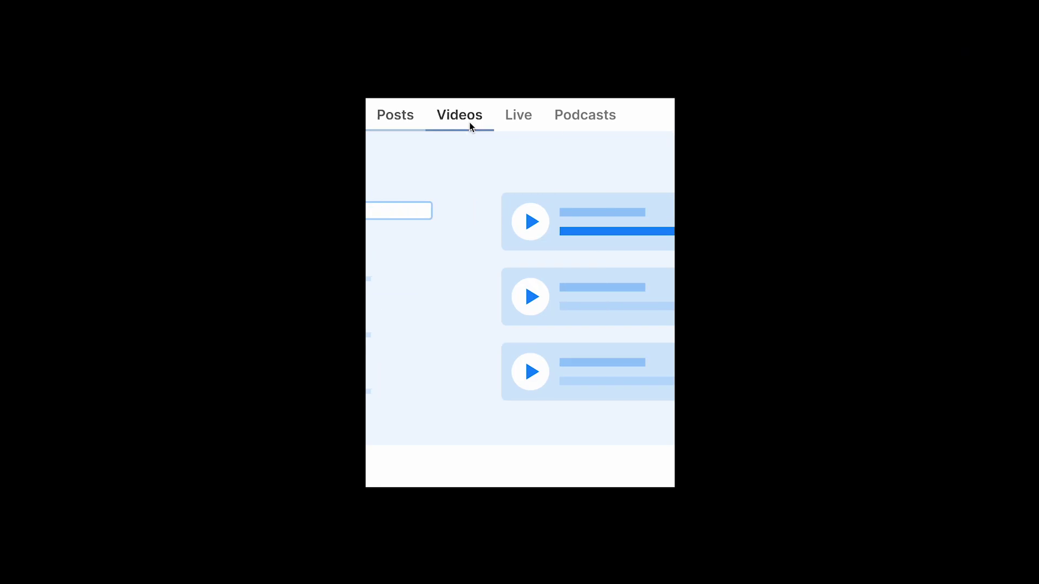
- Preview the tab bar switching through Videos, Live, Podcasts and back to Posts
left_click(517, 128)
left_click(573, 120)
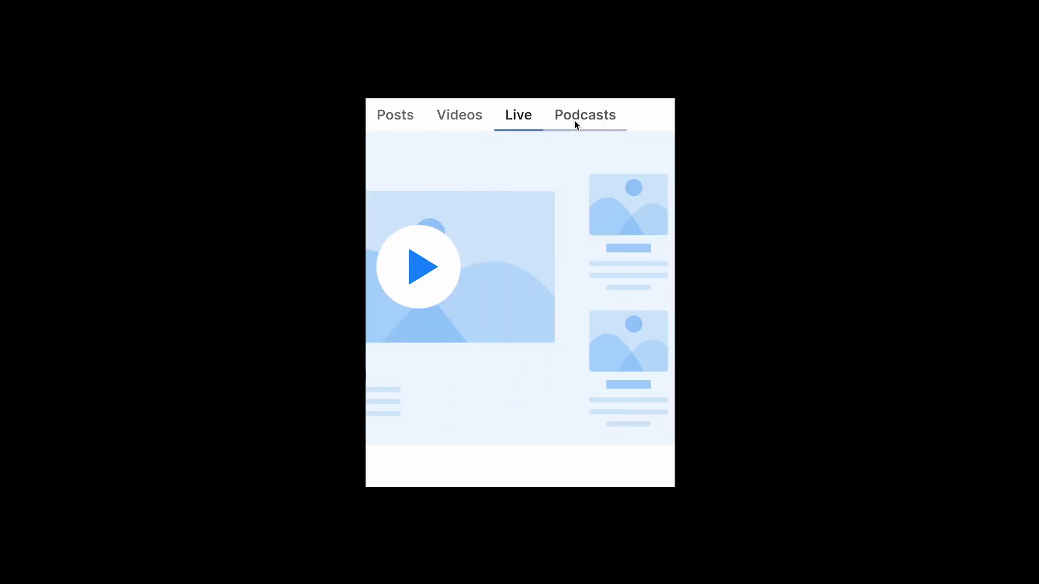
left_click(413, 124)
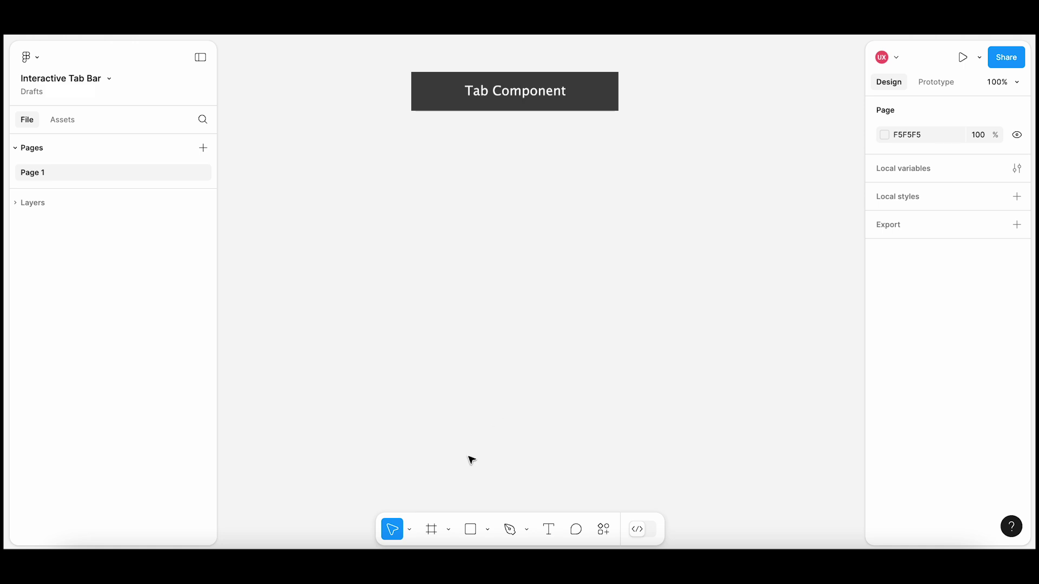
- Add a TITLE text layer on the canvas at font size 20
left_click(549, 530)
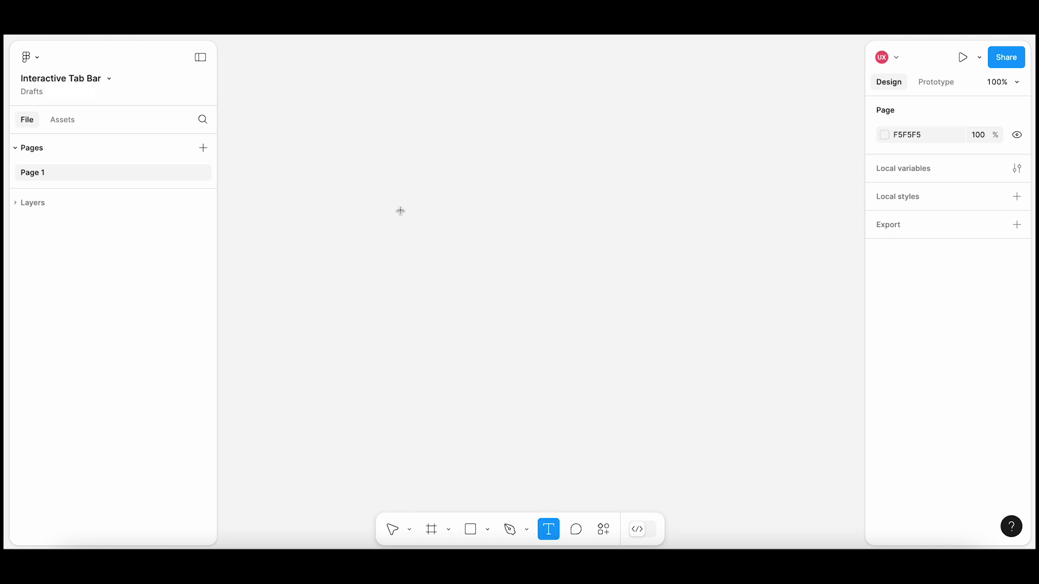
left_click(393, 190)
type("TITLE")
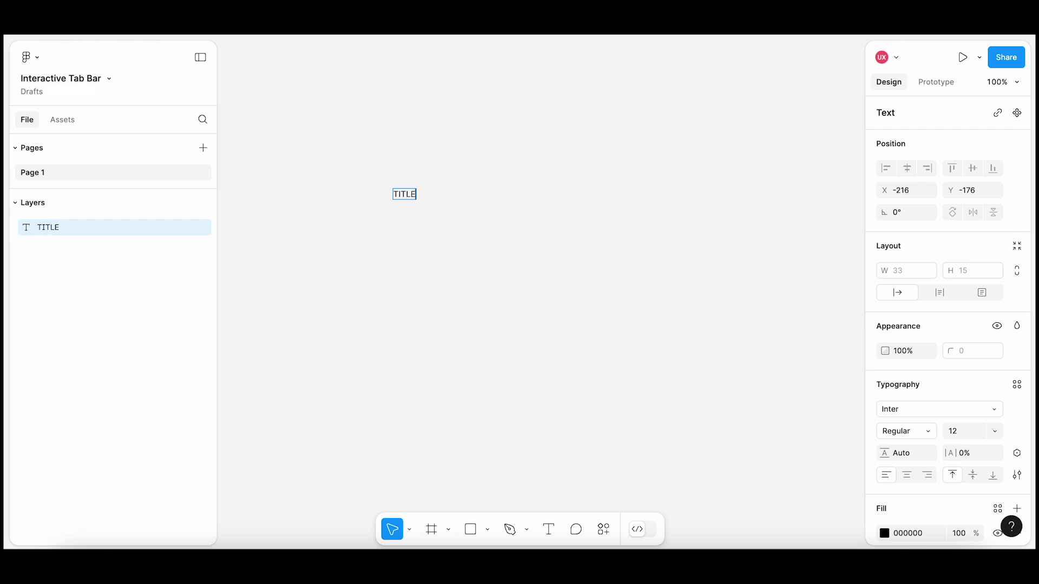
key("Escape")
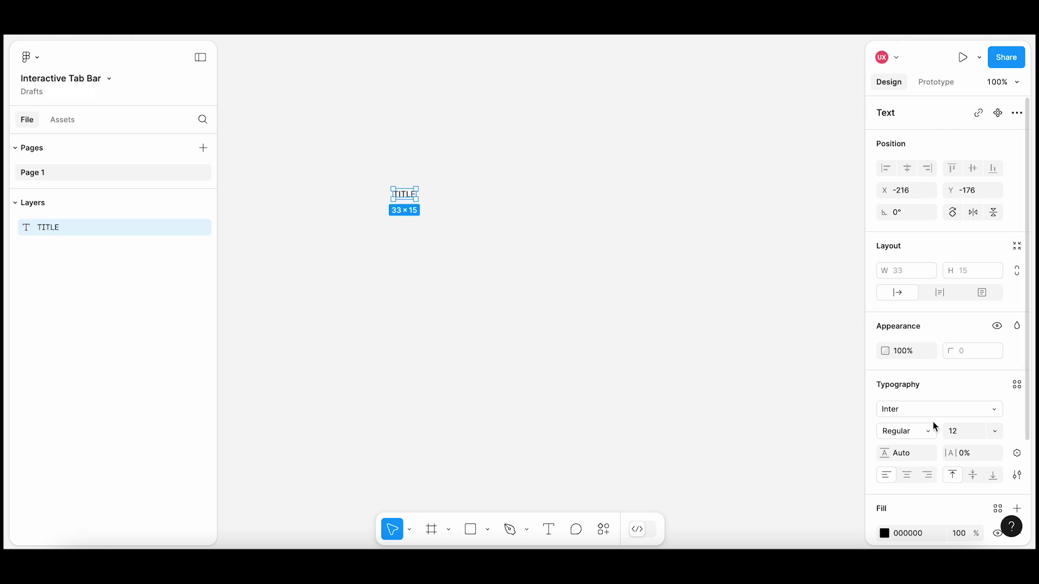
type("20")
key("Return")
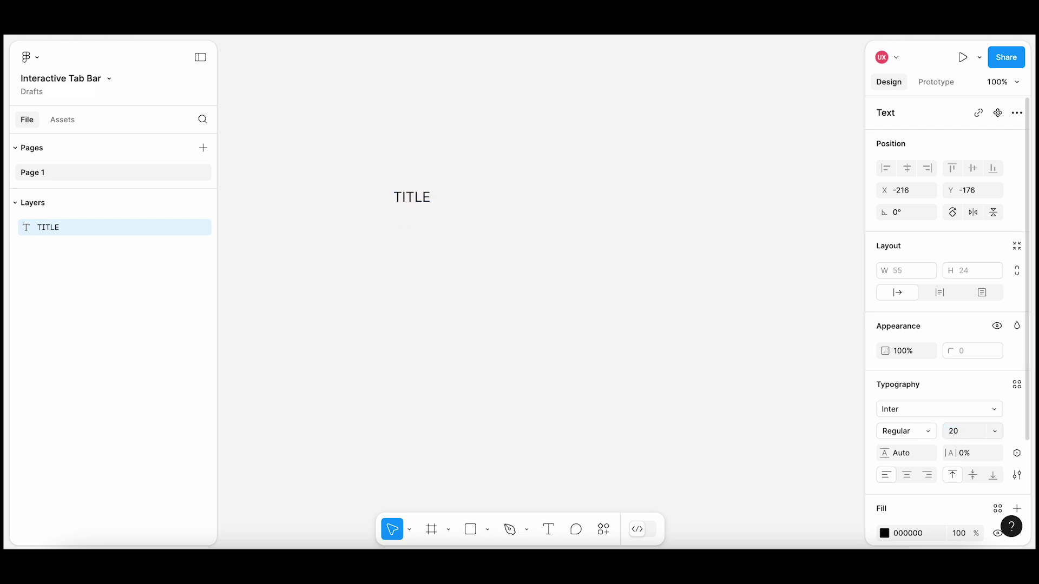
- Make TITLE Semi Bold with its black fill at 87% opacity
left_click(921, 437)
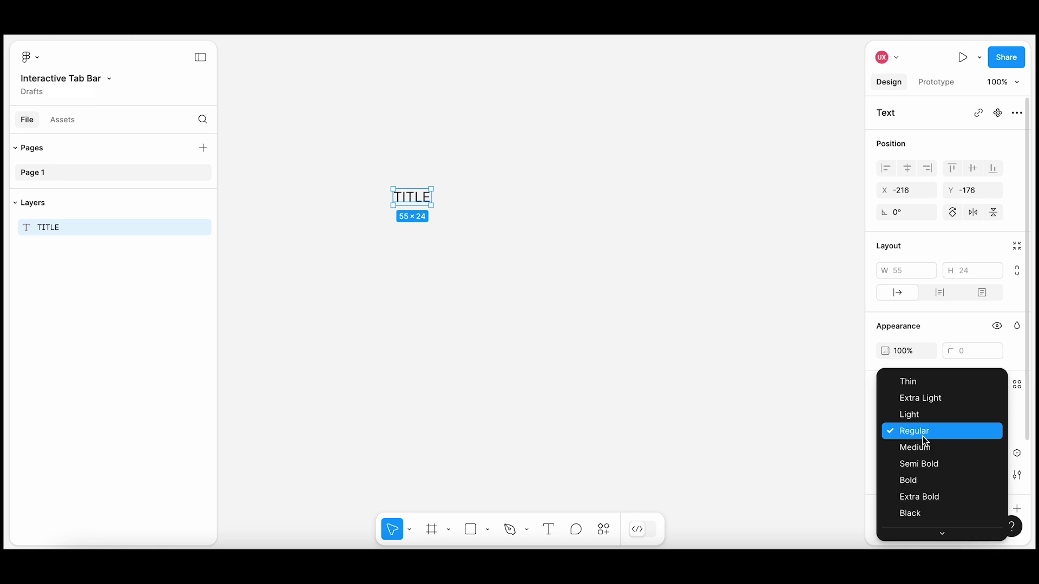
left_click(923, 463)
left_click(501, 239)
left_click(413, 197)
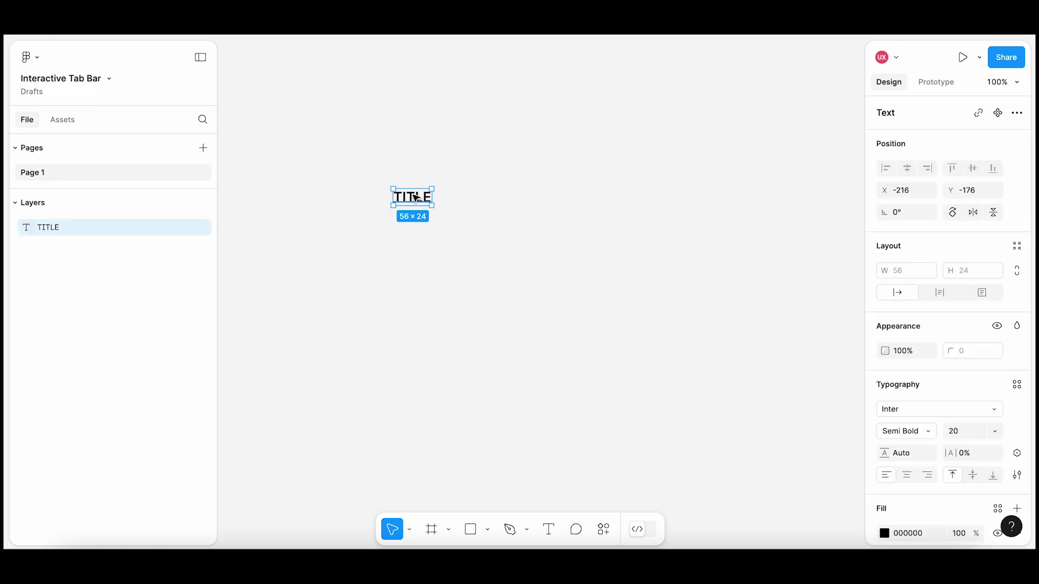
left_click(965, 537)
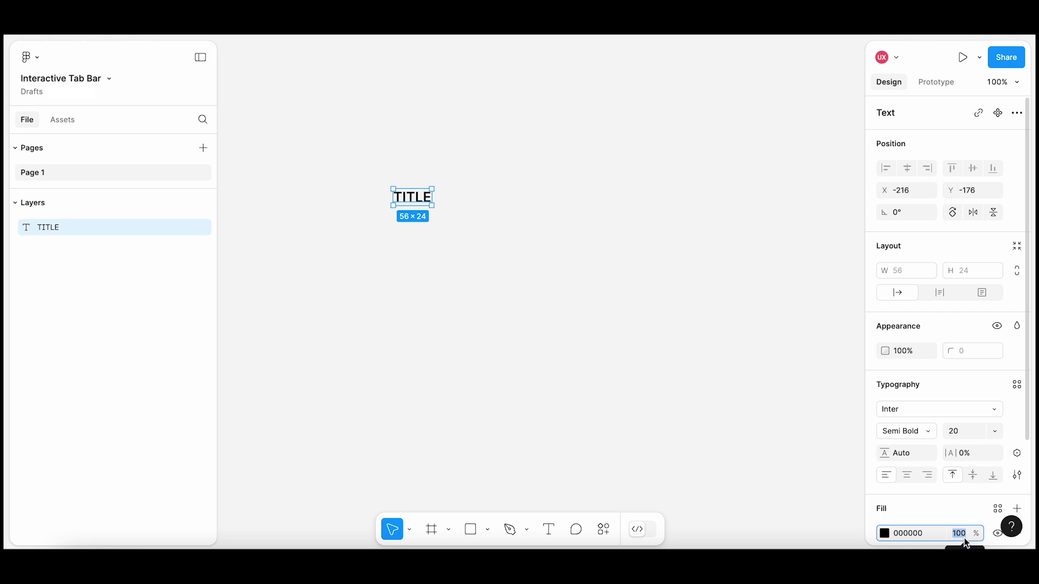
type("87")
key("Return")
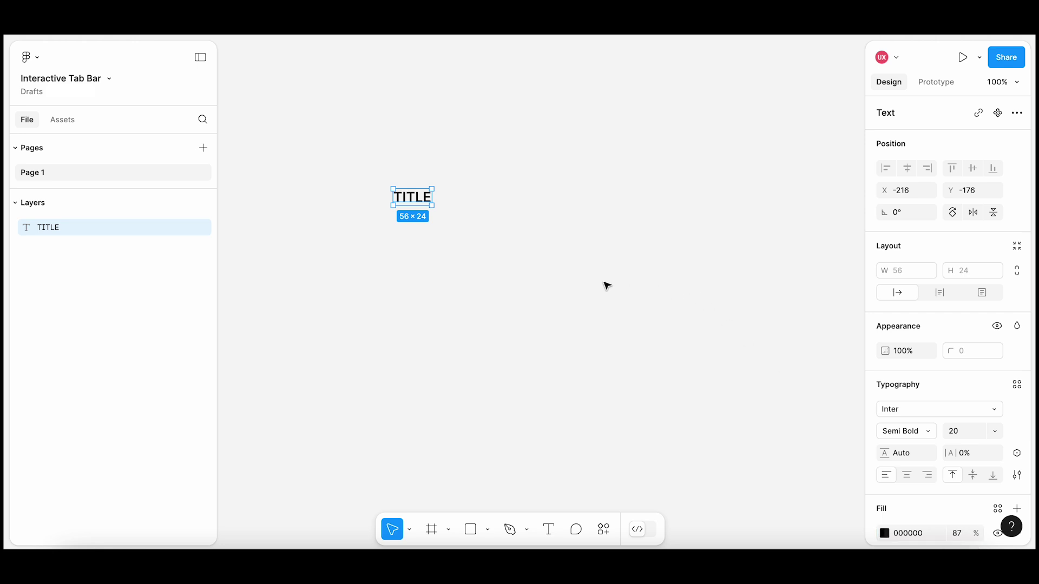
left_click(527, 248)
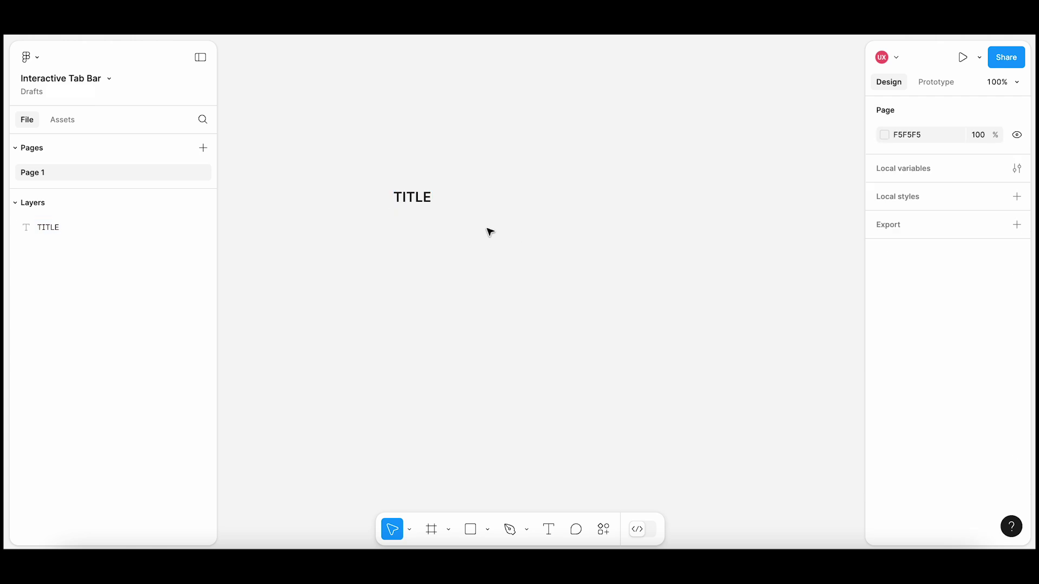
left_click(414, 200)
- Wrap TITLE in a new frame and rename it Tab
right_click(410, 199)
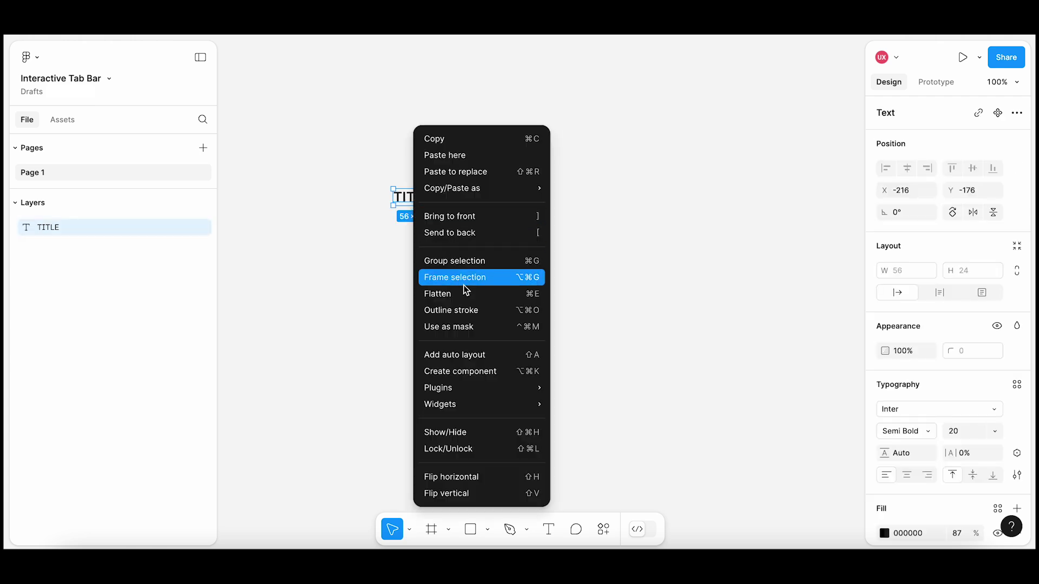
left_click(503, 281)
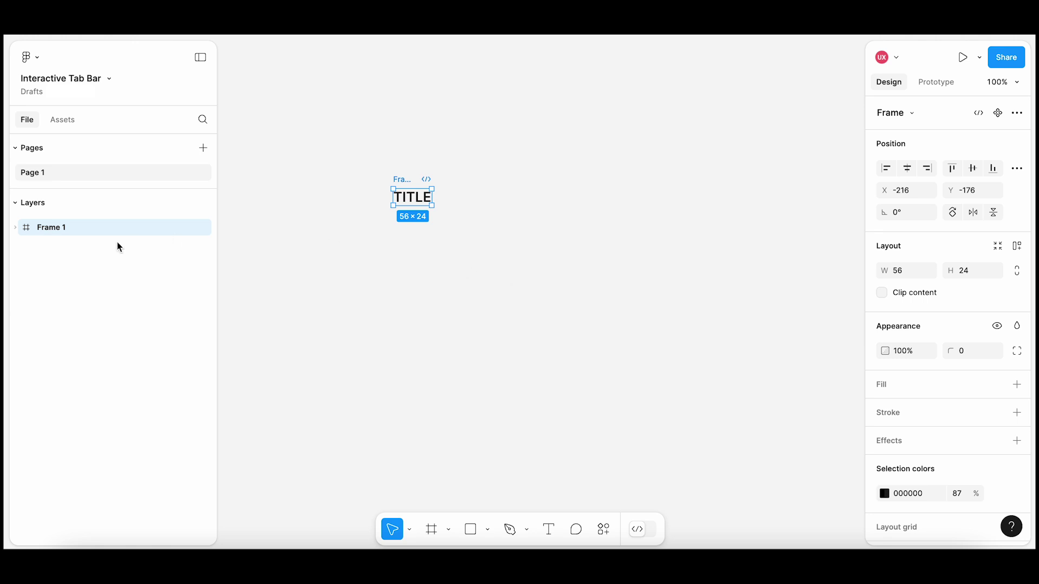
double_click(69, 227)
type("Tab")
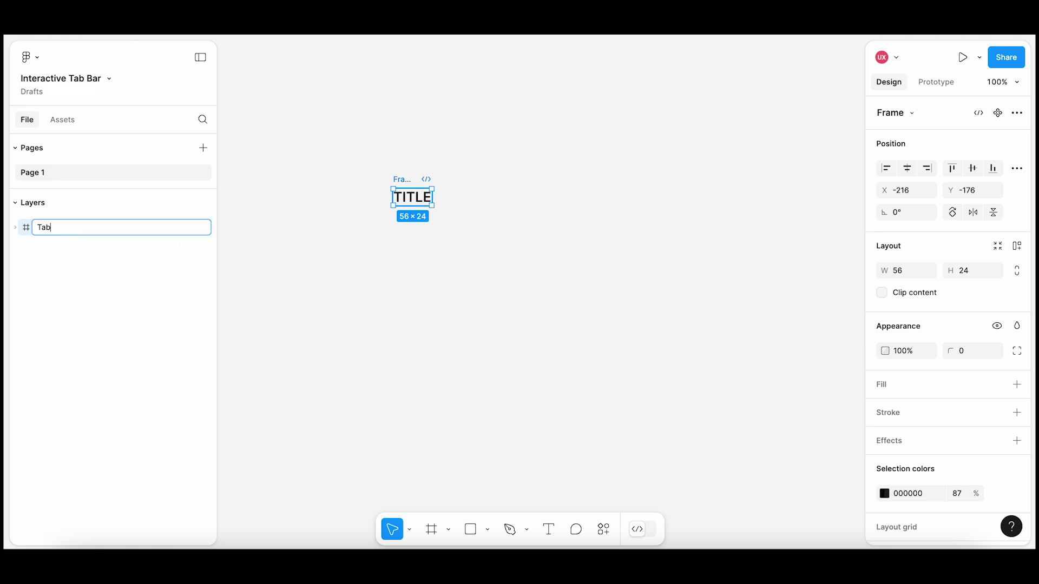
key("Return")
- Give the Tab frame auto layout and a height of 48
left_click(457, 162)
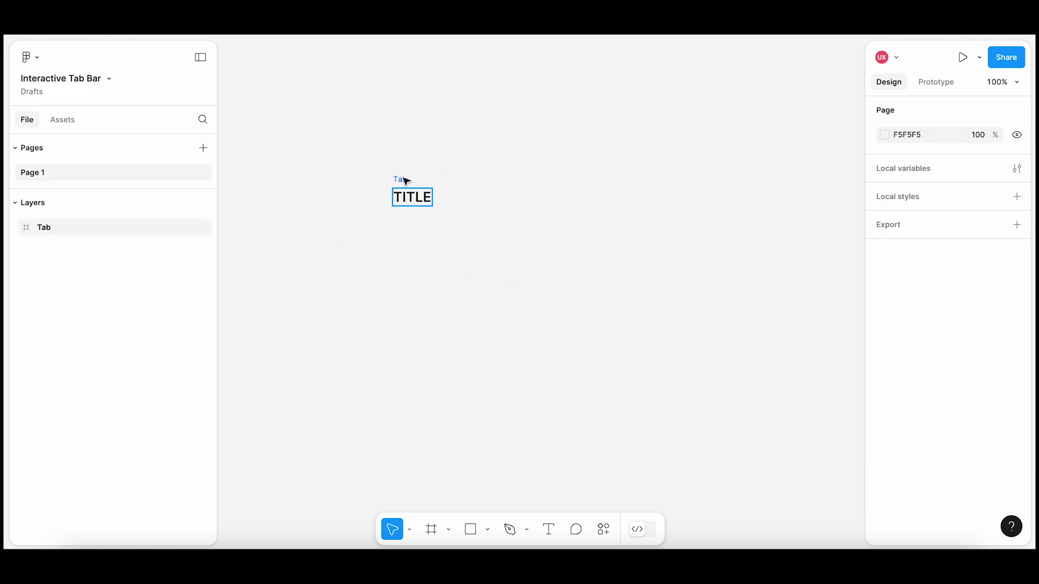
left_click(401, 184)
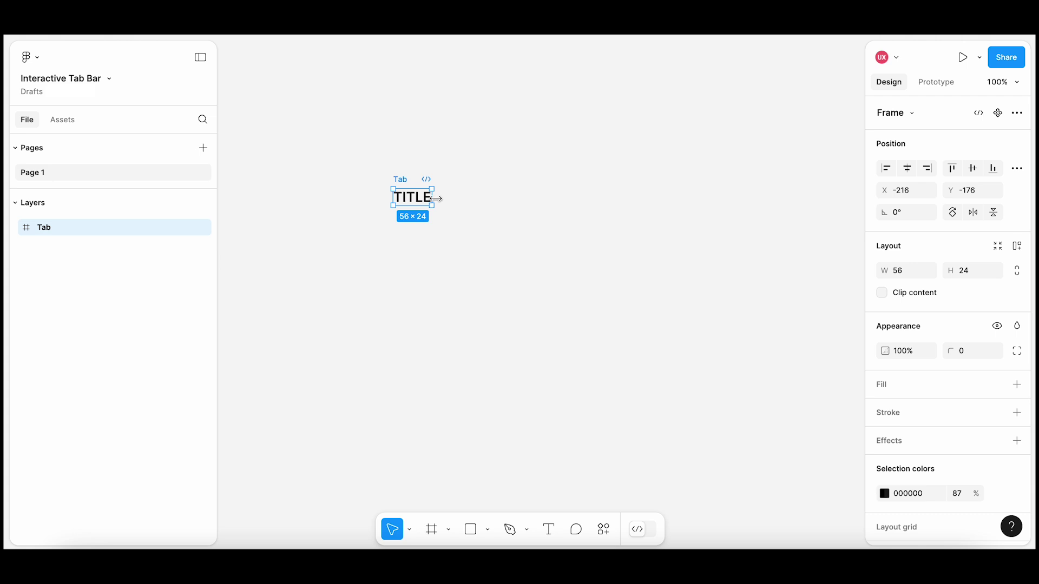
mouse_move(436, 198)
left_mouse_down()
mouse_move(447, 198)
mouse_move(436, 215)
left_mouse_up()
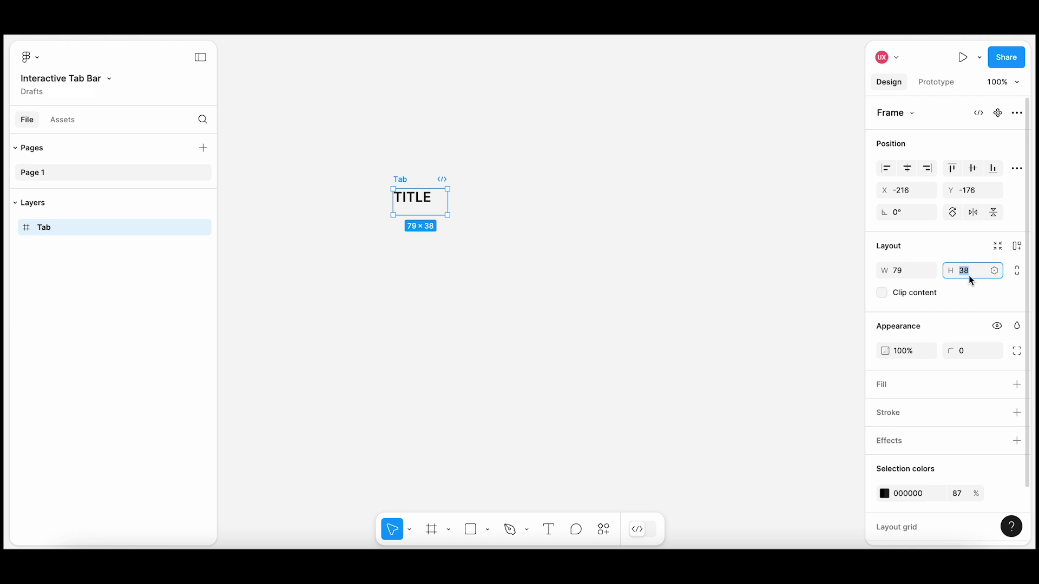
type("48")
key("Return")
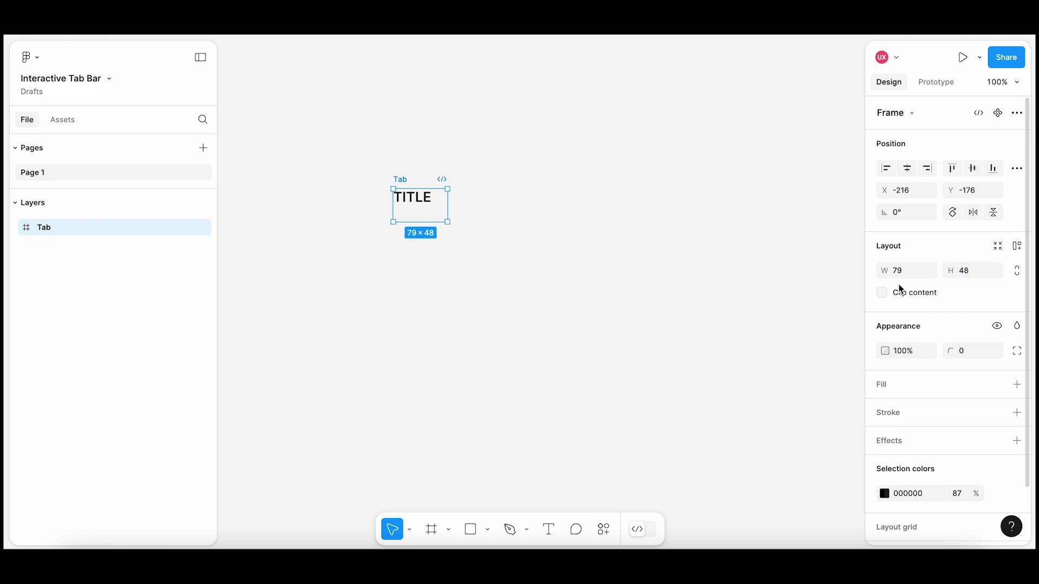
left_click(1017, 247)
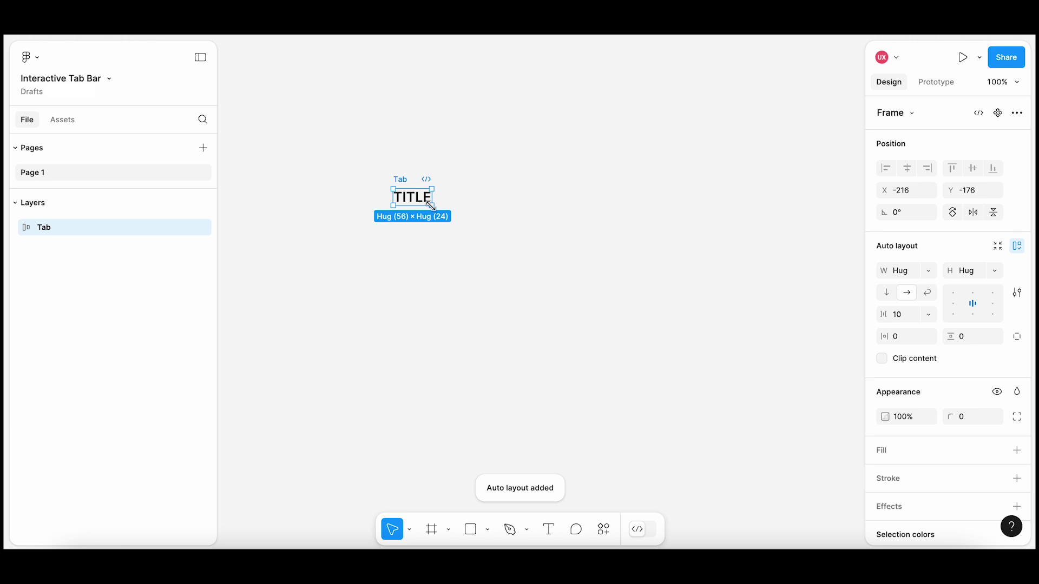
left_click_drag(432, 206, 452, 218)
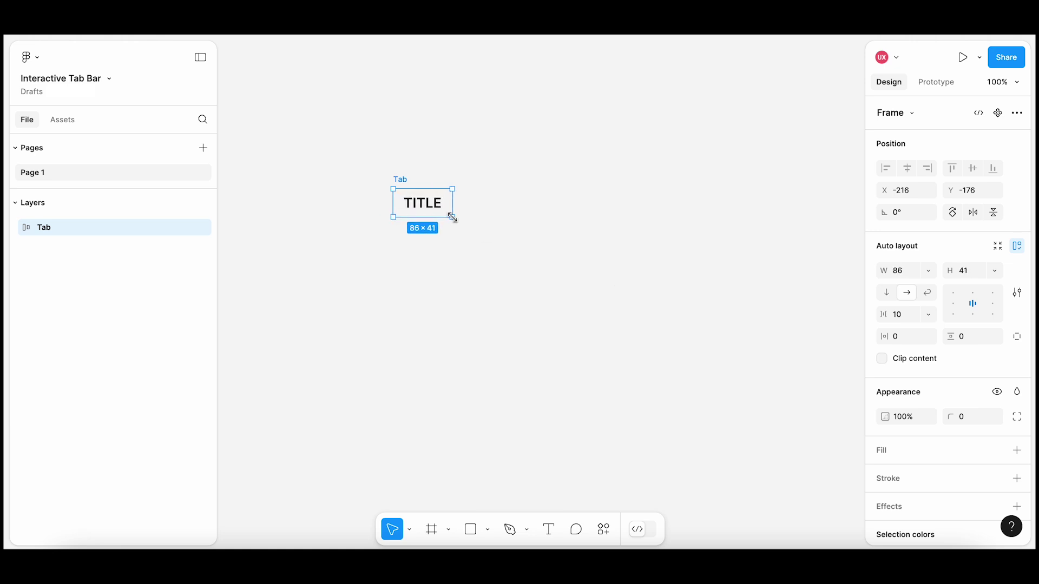
left_click(970, 272)
type("4")
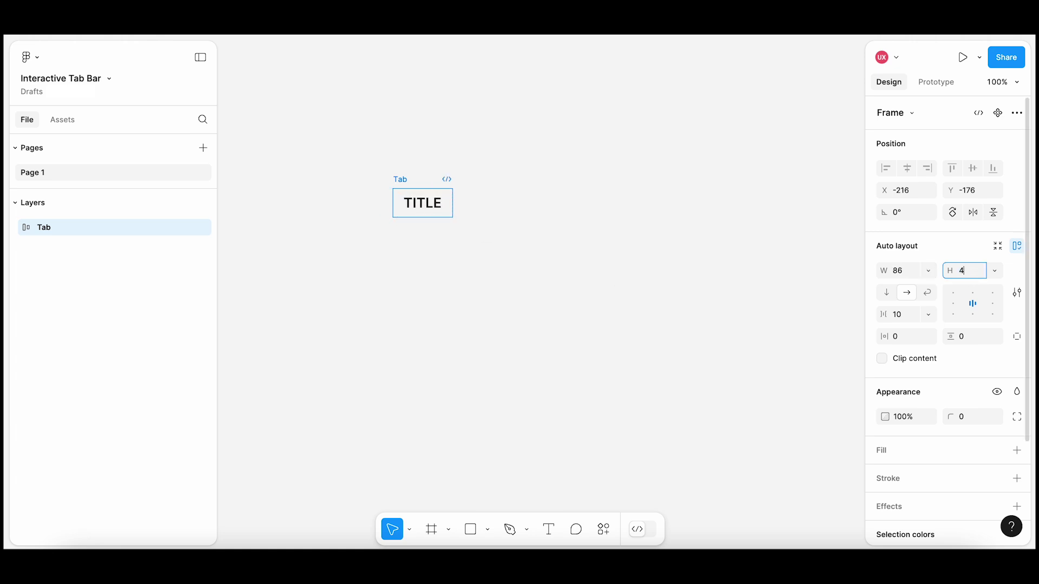
type("8")
key("Return")
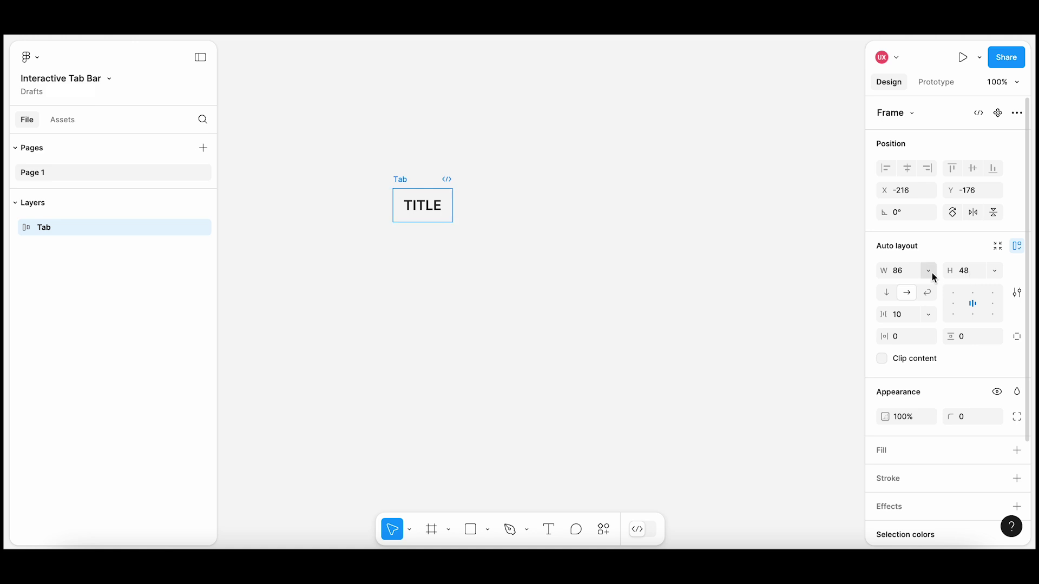
- Set Tab's width to Hug with 16 horizontal and vertical padding
left_click(437, 216)
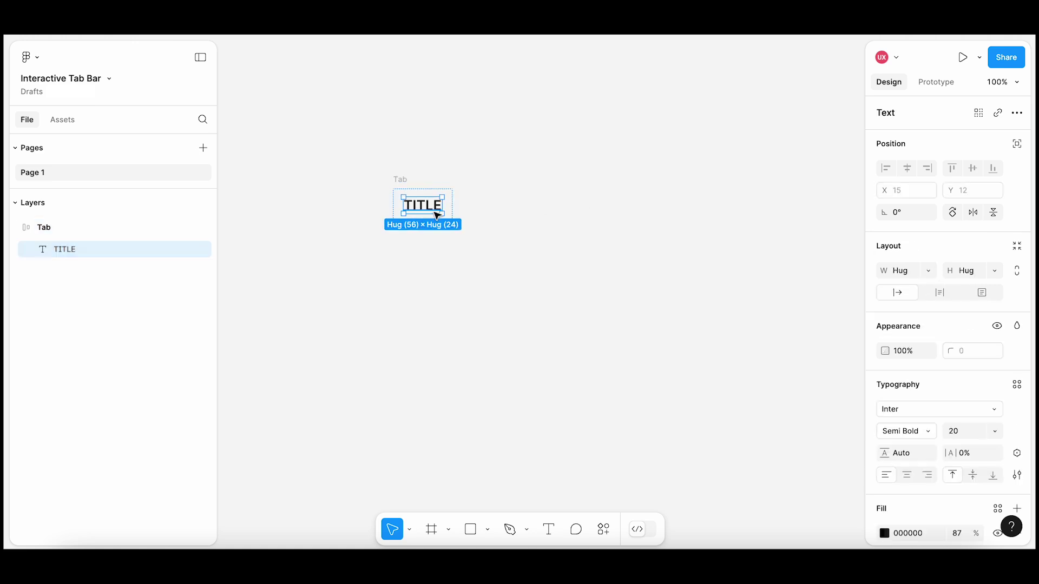
left_click(400, 179)
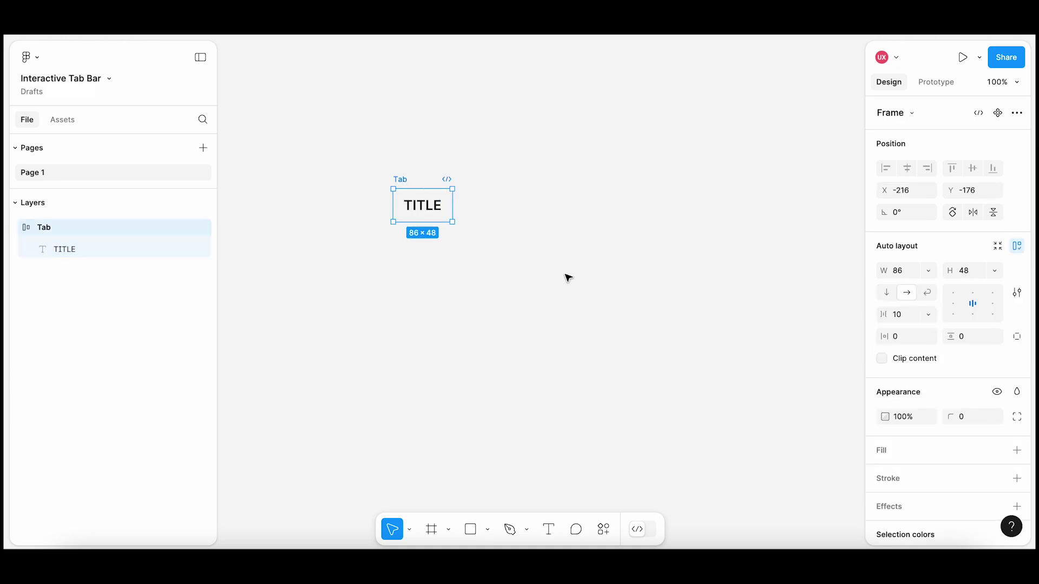
left_click(928, 271)
left_click(923, 290)
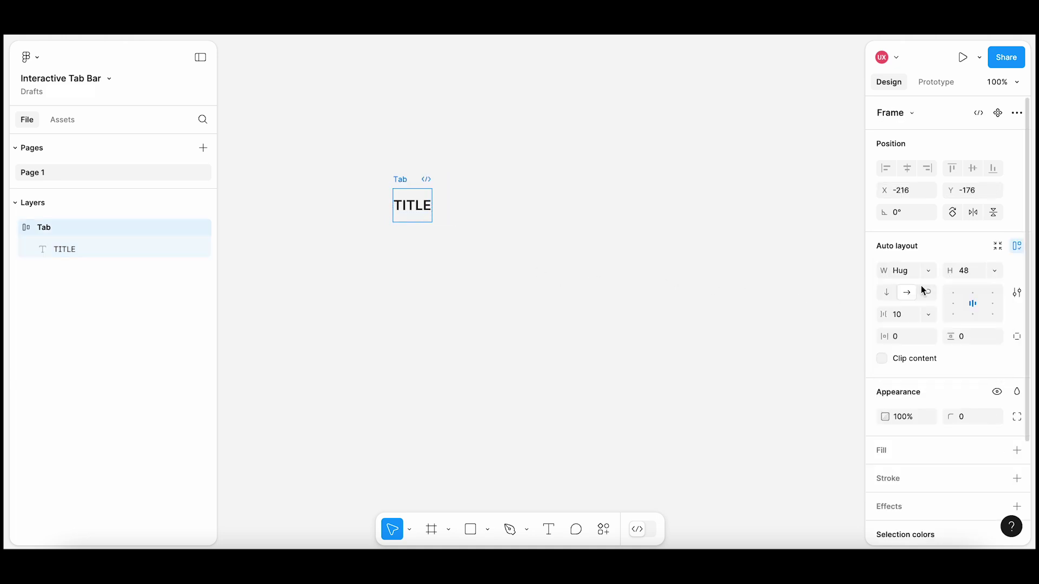
left_click(904, 338)
type("16")
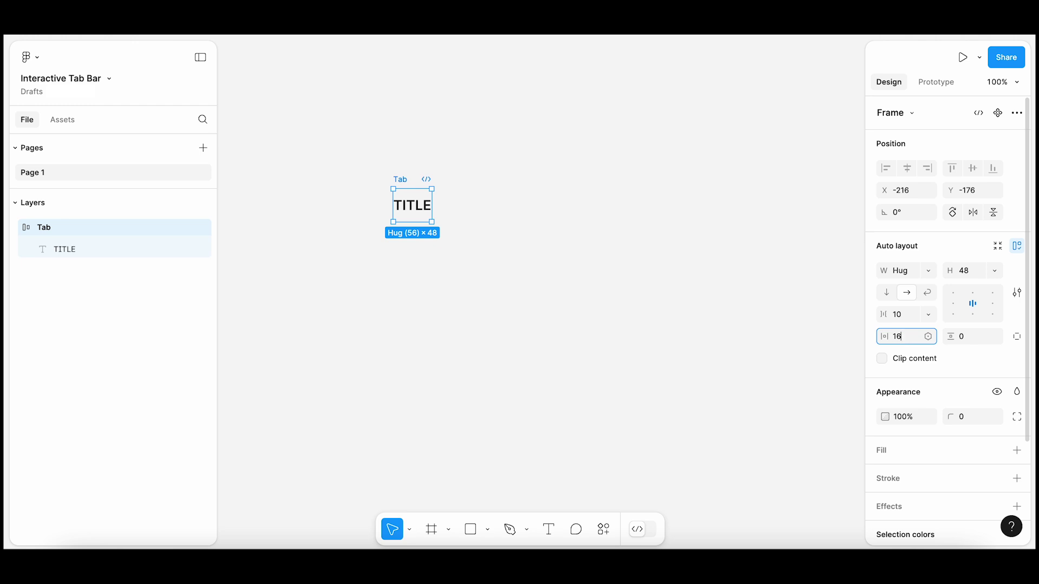
left_click(962, 333)
type("16")
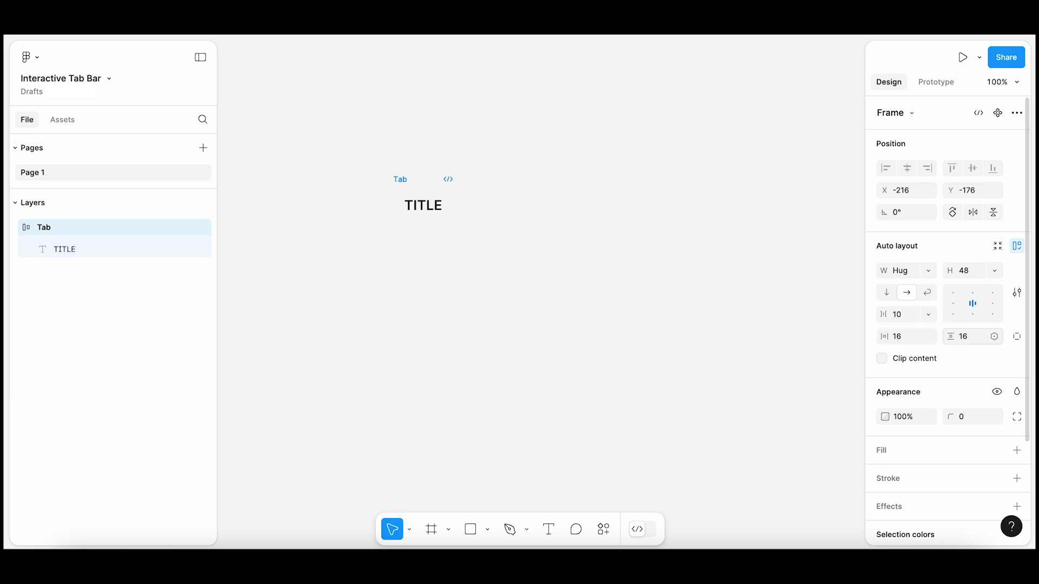
key("Return")
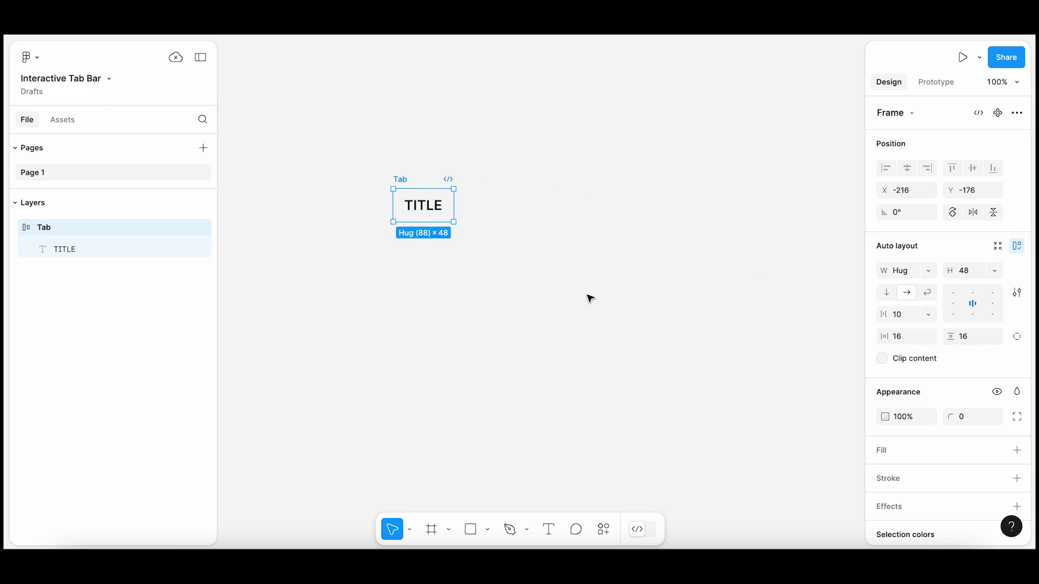
- Add an inner shadow to Tab with Y offset -3 and blur 0
left_click_drag(1028, 431, 1031, 483)
left_click(1016, 433)
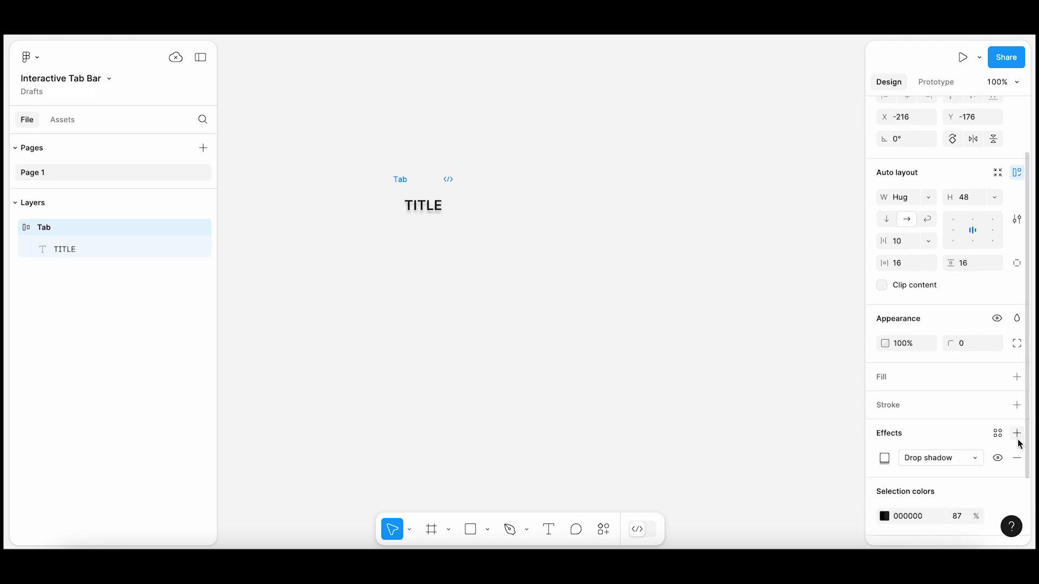
left_click(944, 460)
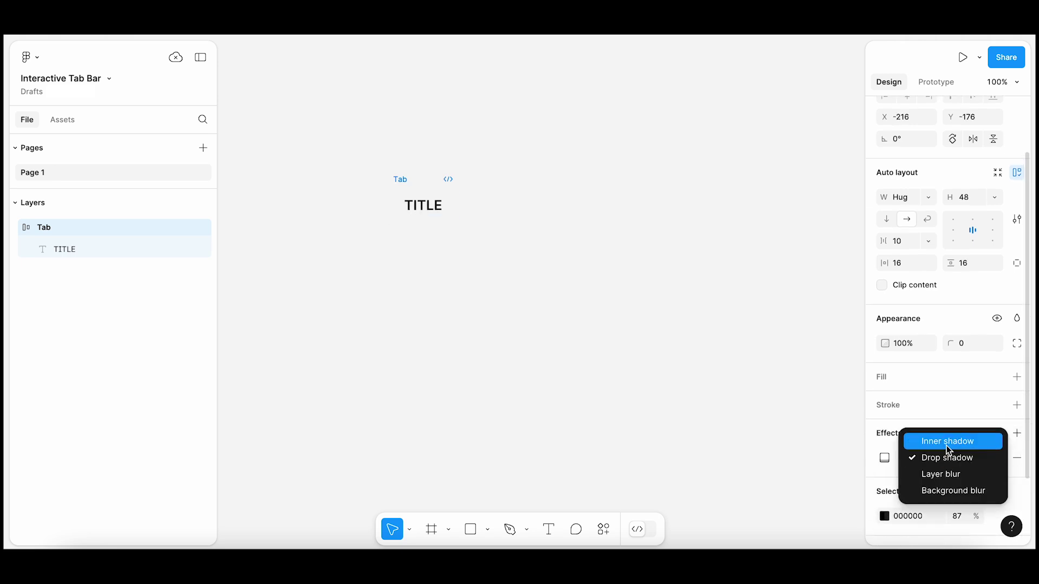
left_click(944, 439)
left_click(885, 457)
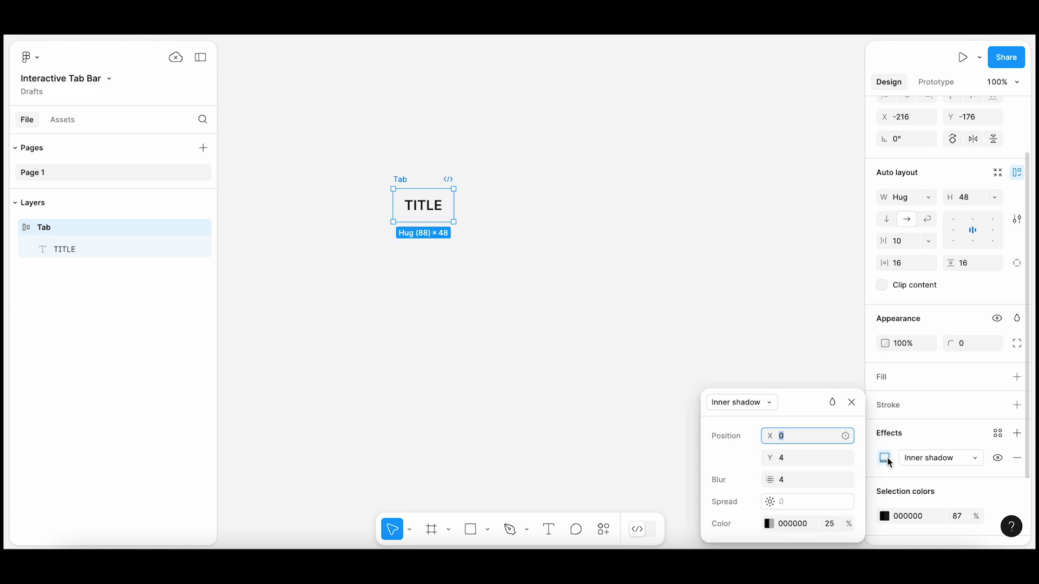
left_click_drag(805, 408, 776, 339)
left_click(771, 387)
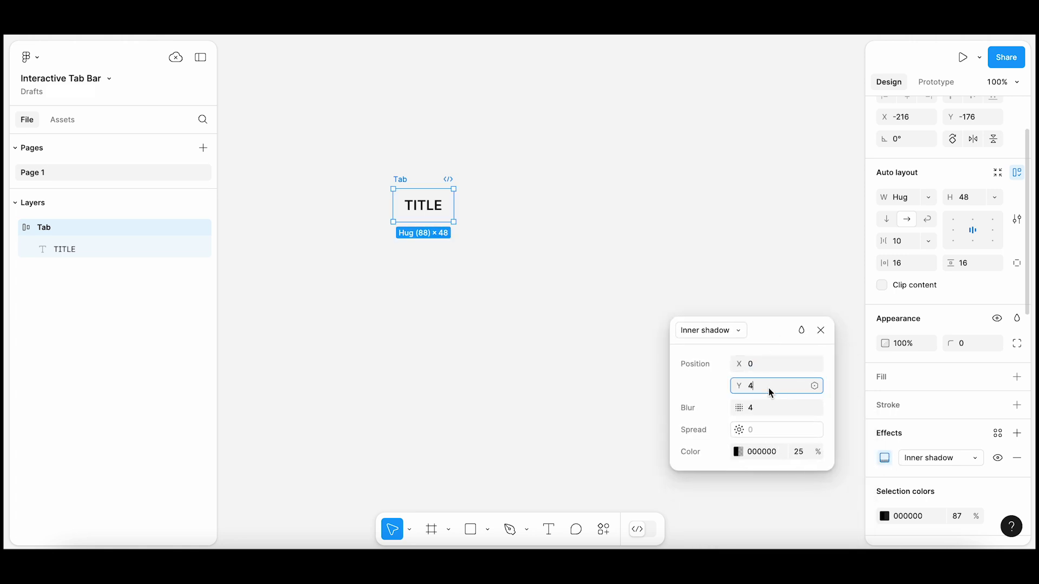
type("-3")
left_click(767, 409)
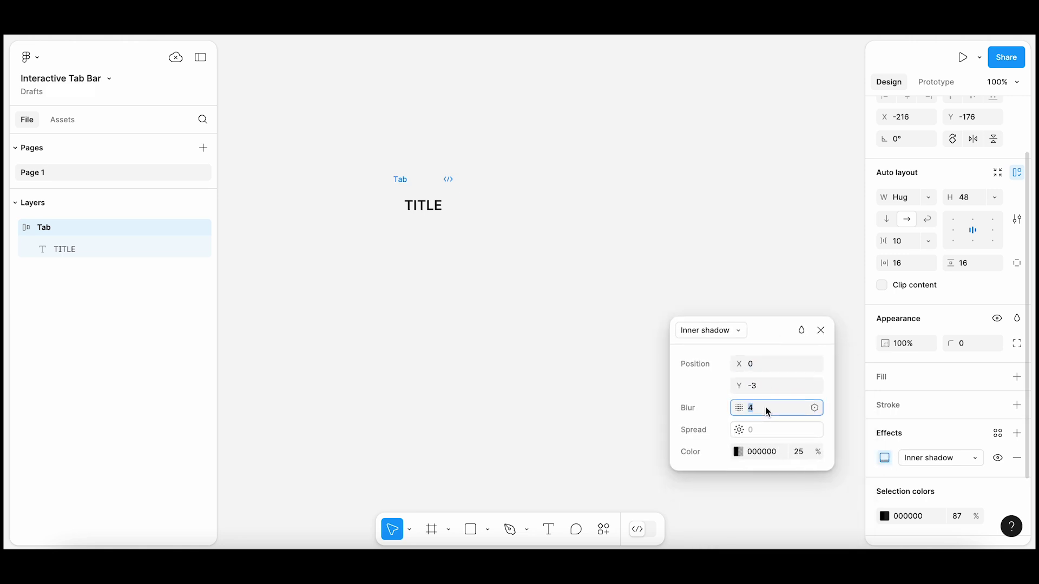
type("0")
key("Return")
- Set the inner shadow to 100% opacity in blue 285FA7
left_click(797, 454)
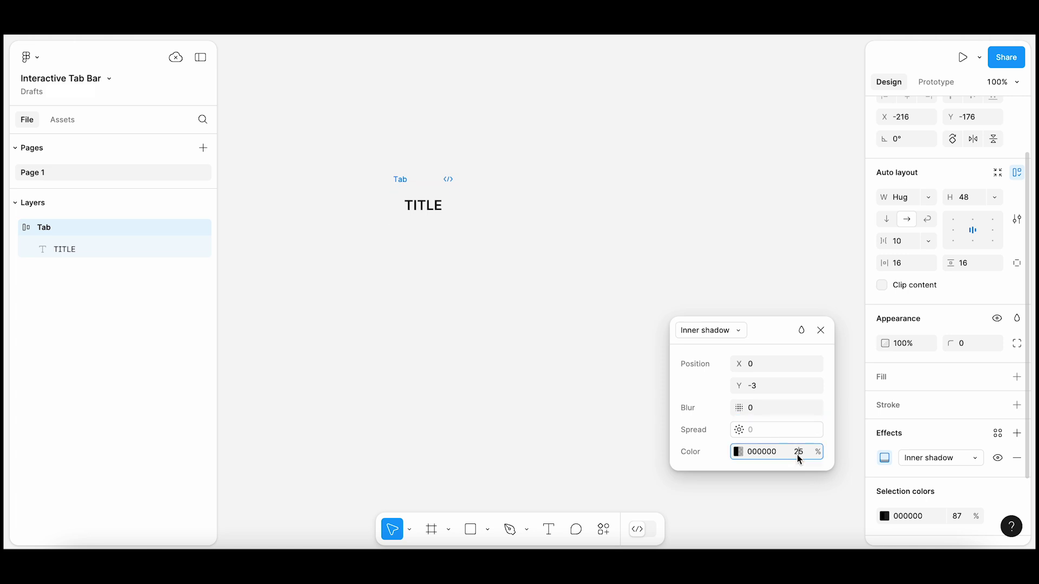
type("100")
key("Return")
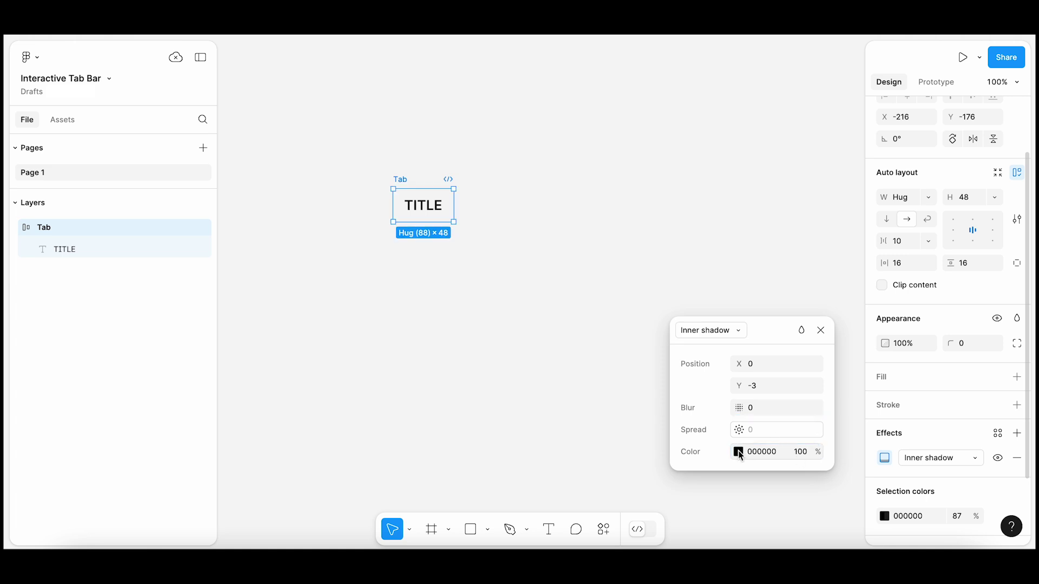
left_click(738, 453)
left_click_drag(604, 388, 611, 390)
left_click(621, 258)
left_click(622, 263)
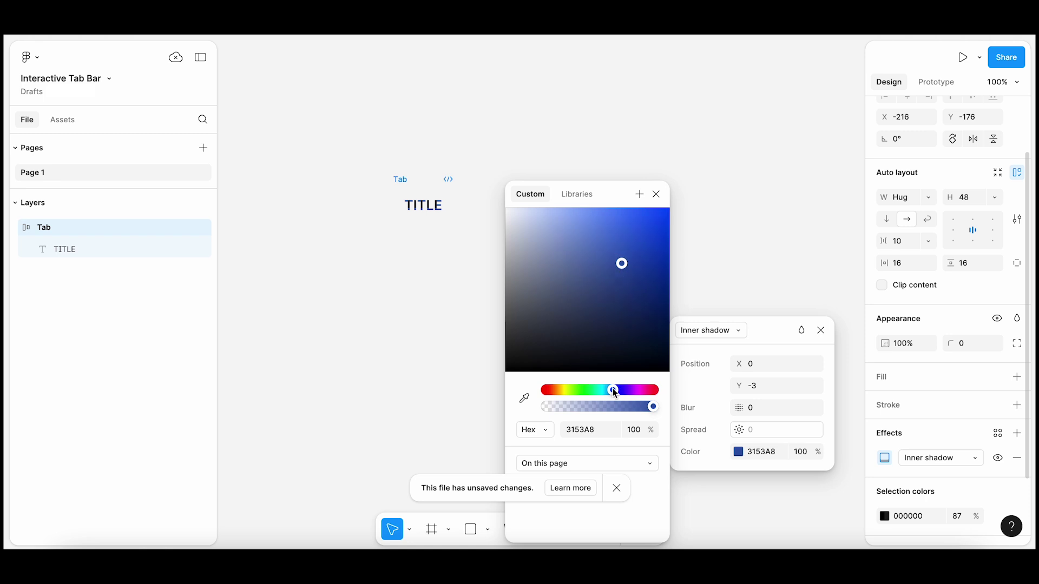
left_click_drag(623, 265, 632, 273)
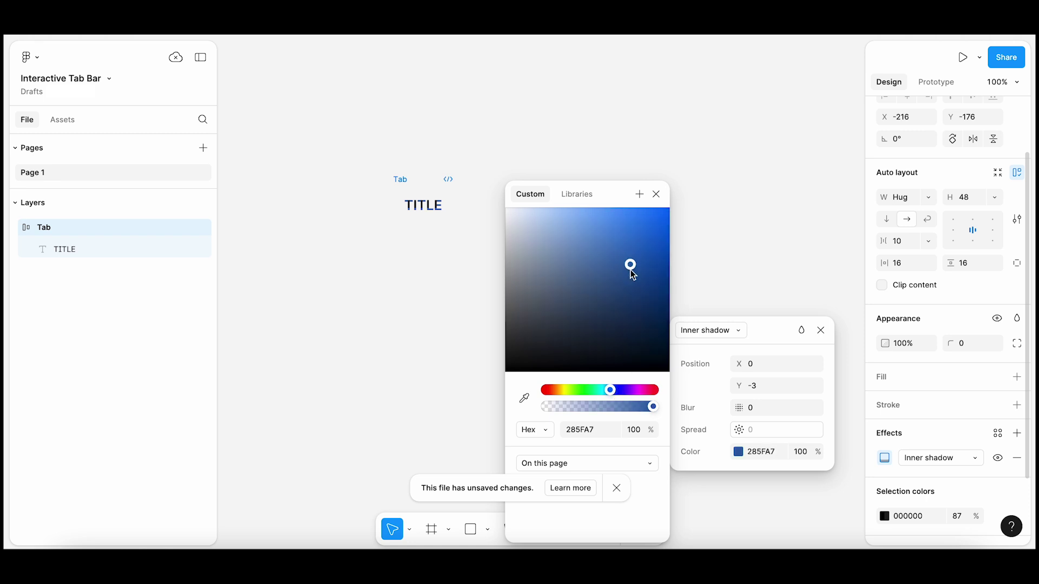
left_click(656, 194)
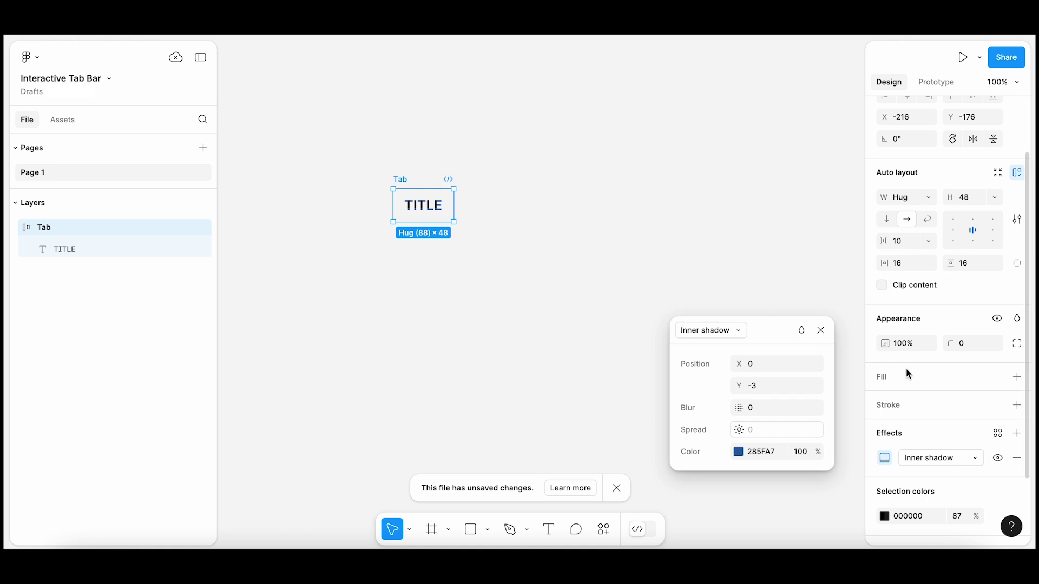
left_click(821, 330)
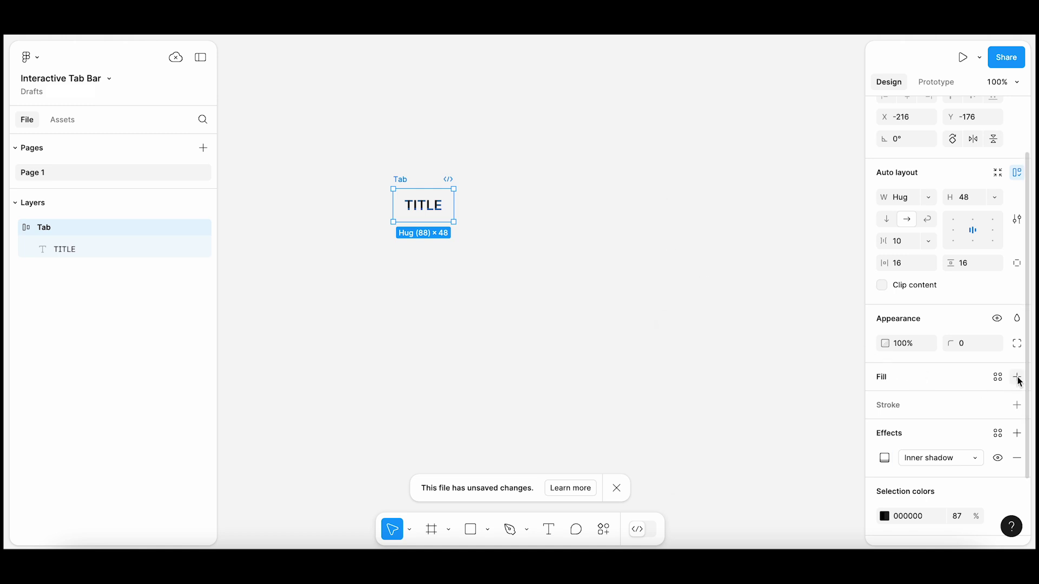
- Add a white fill to the Tab frame at 1% opacity
left_click(1017, 377)
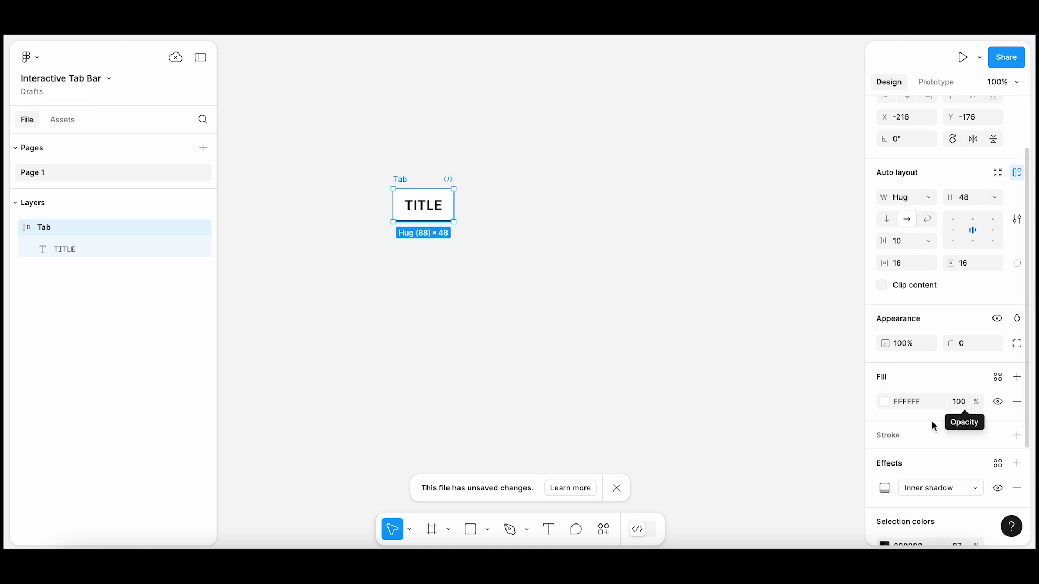
left_click(957, 403)
type("1")
key("Return")
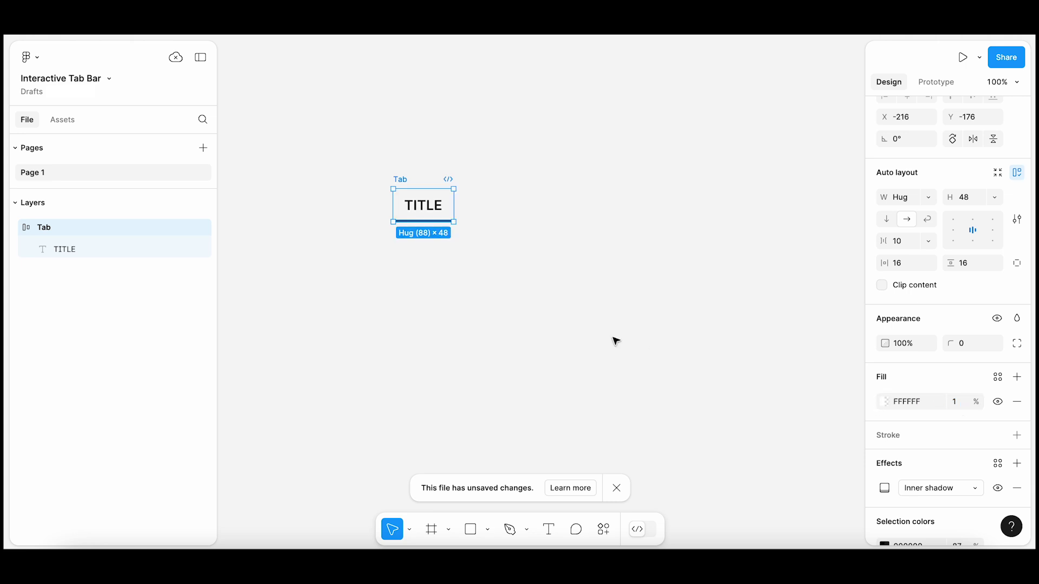
- Inspect the underlined Tab frame and dismiss the unsaved-changes notice
left_click(576, 309)
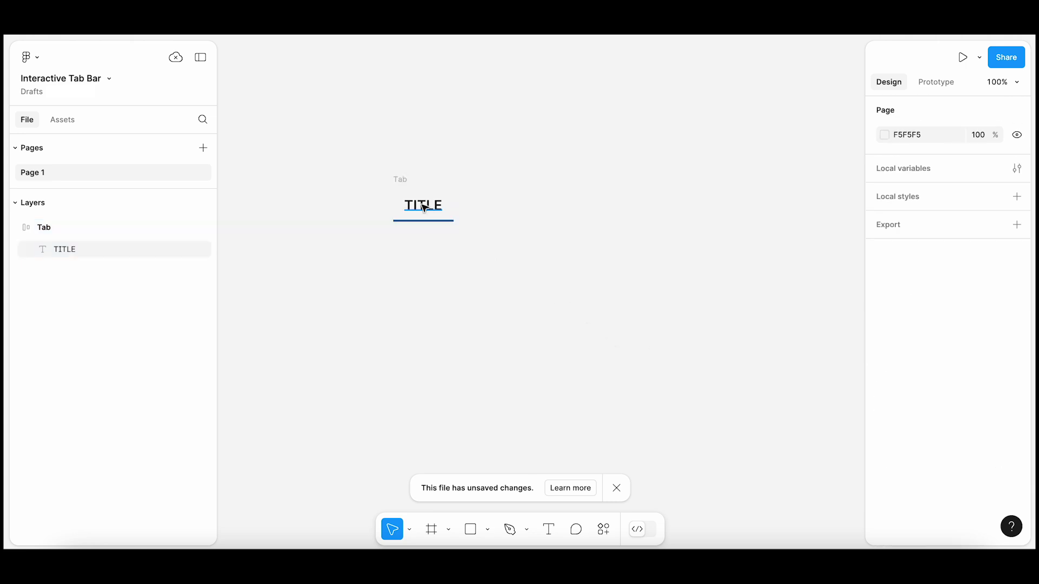
scroll(424, 207, "up", 5)
scroll(536, 172, "down", 3)
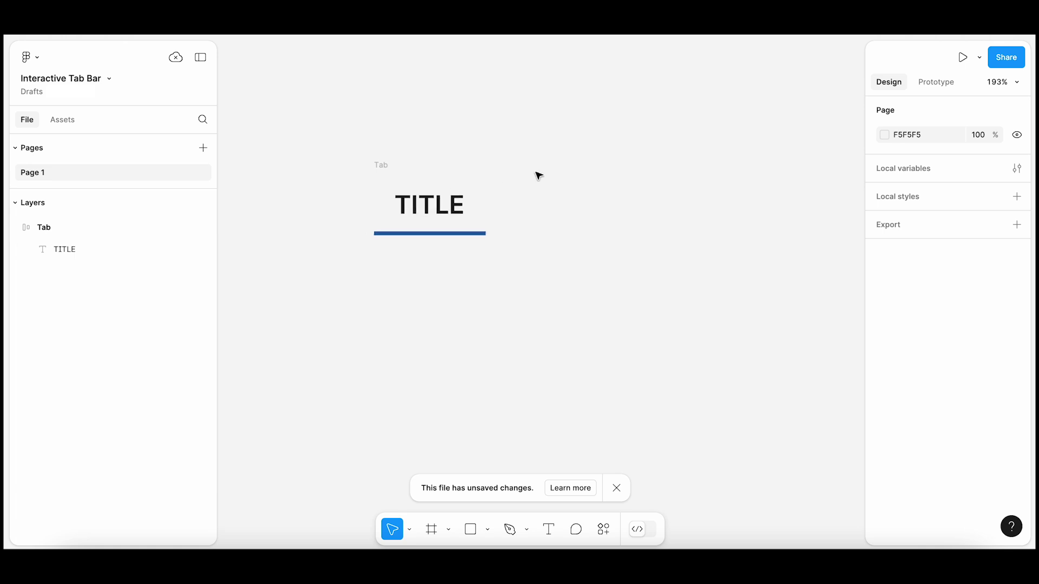
scroll(538, 176, "down", 2)
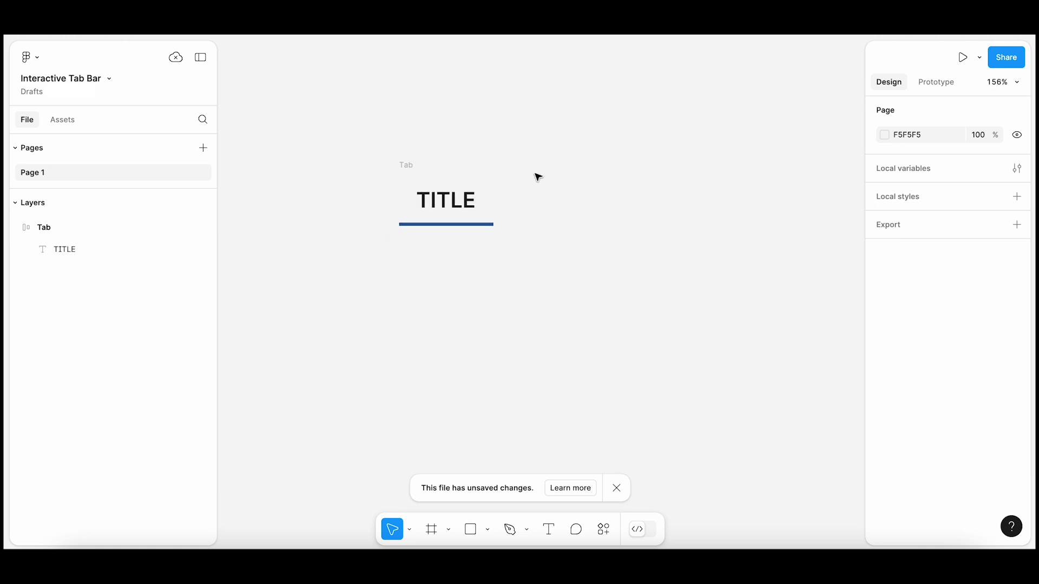
left_click(403, 168)
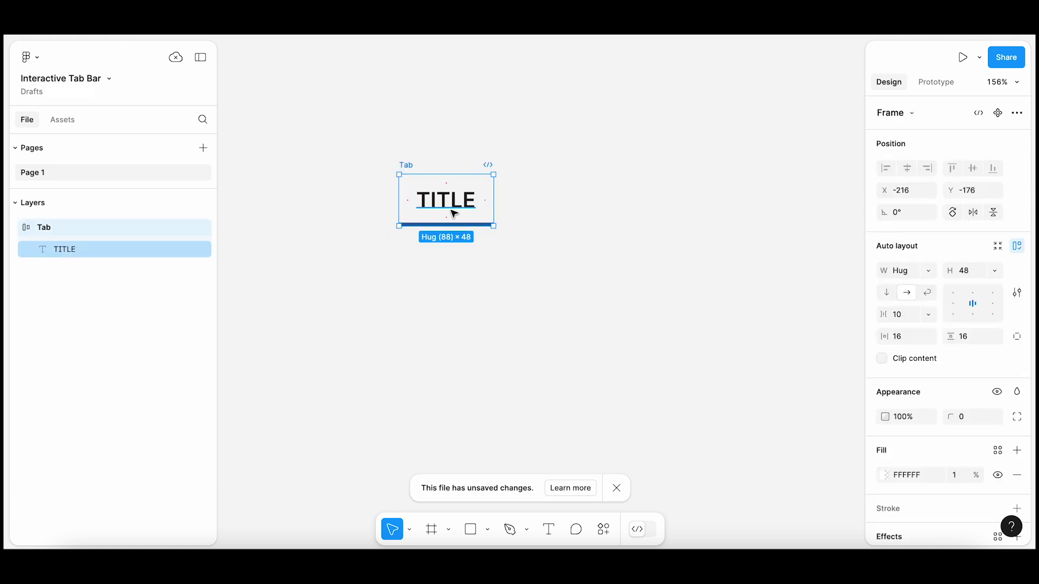
left_click(453, 207)
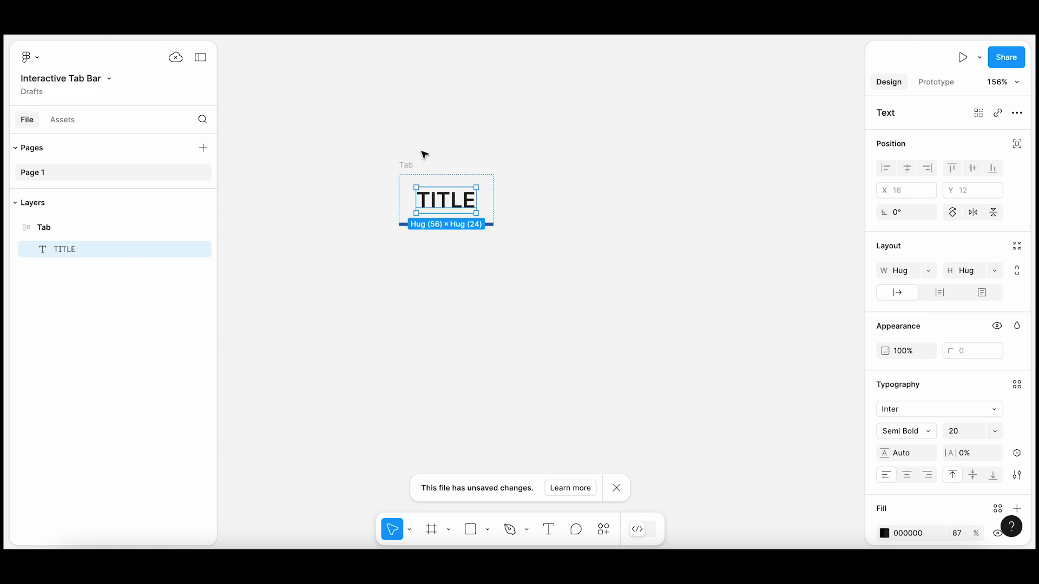
left_click(413, 167)
left_click(448, 155)
scroll(449, 152, "down", 3)
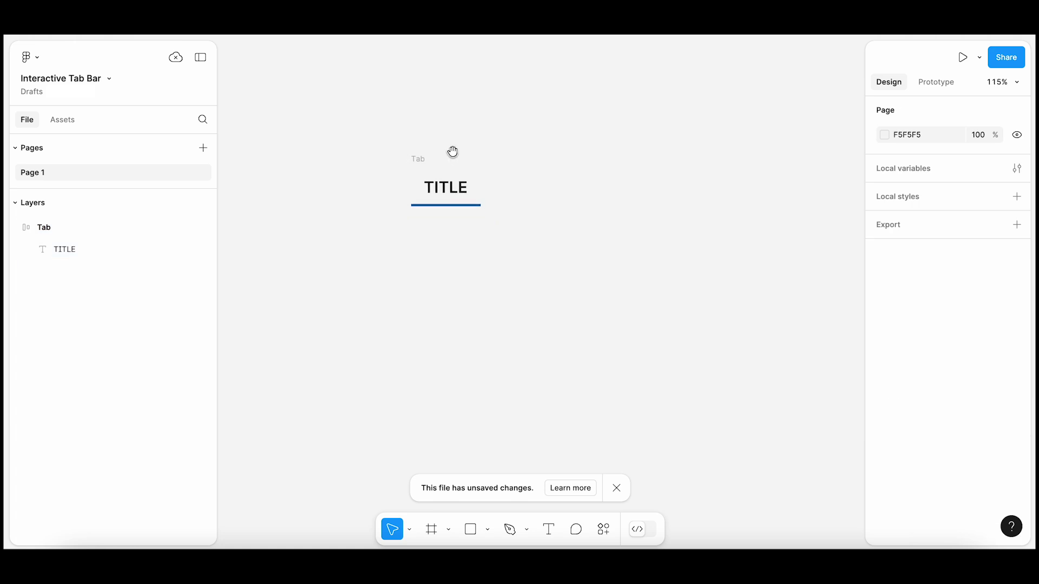
left_click(394, 149)
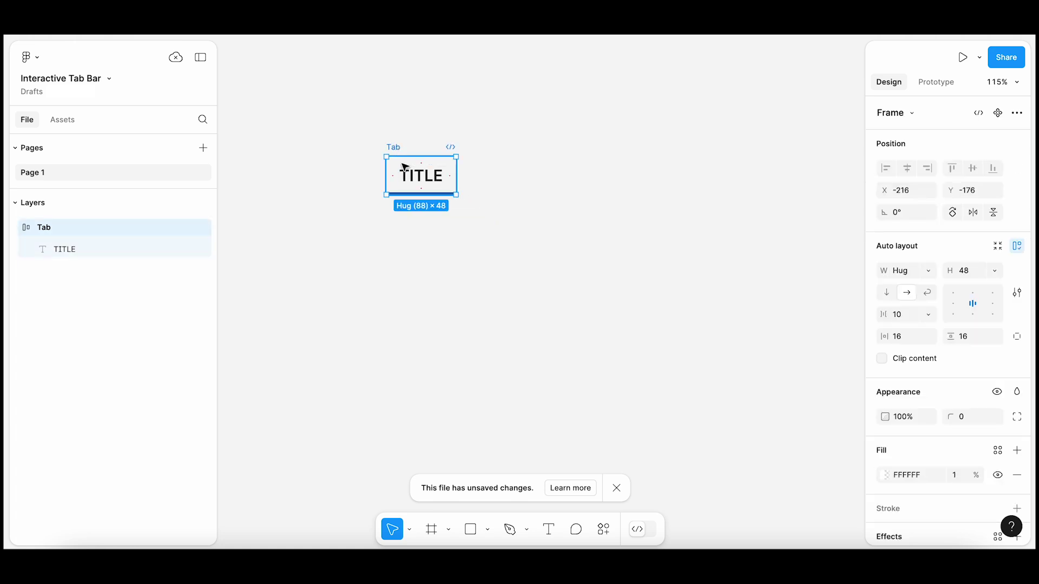
left_click(616, 488)
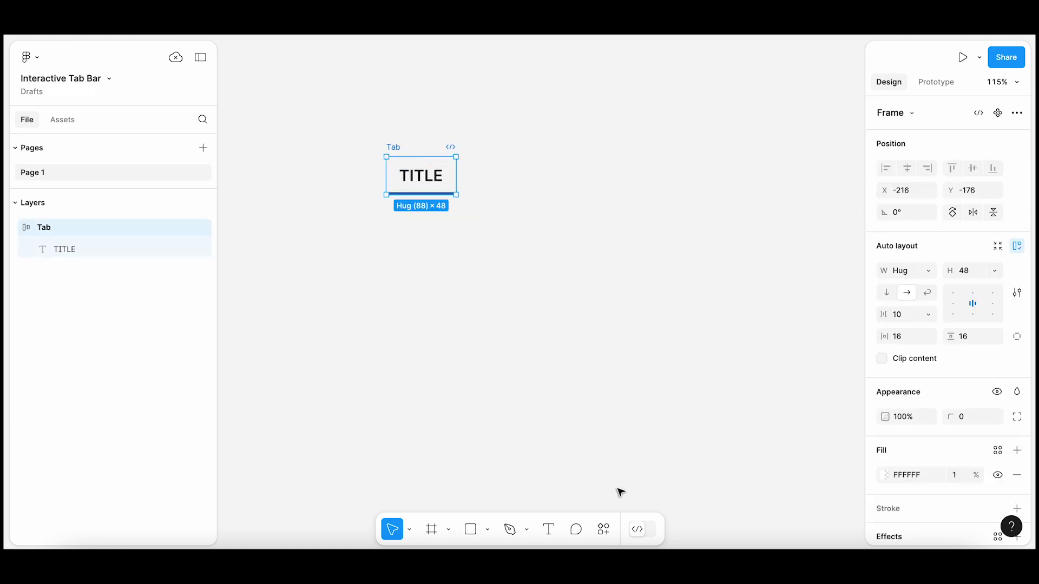
- Copy the Tab frame and paste the duplicate directly beneath the original
right_click(399, 153)
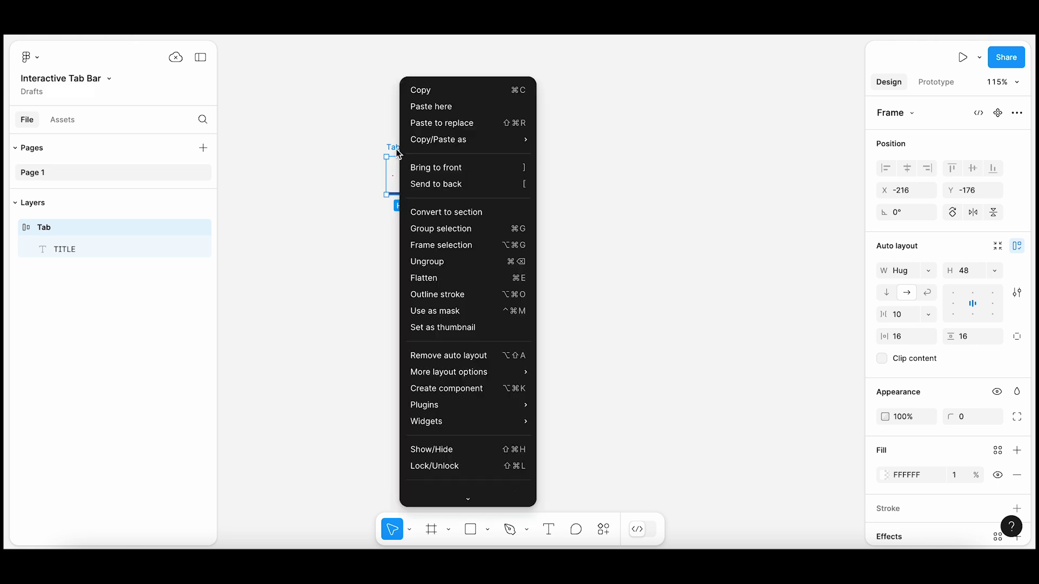
left_click(438, 93)
left_click(398, 248)
right_click(398, 237)
left_click(415, 244)
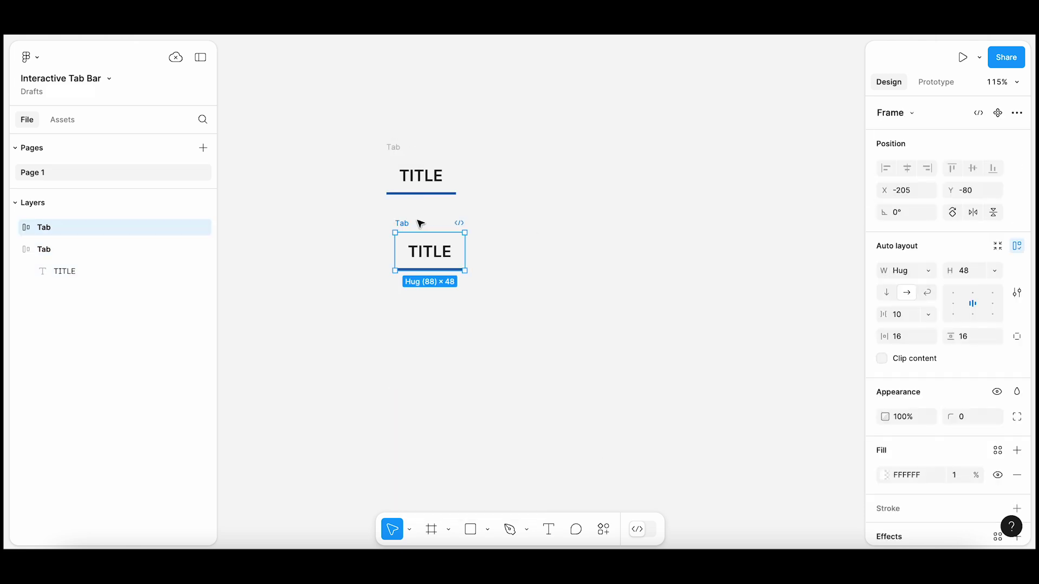
left_click_drag(408, 227, 398, 220)
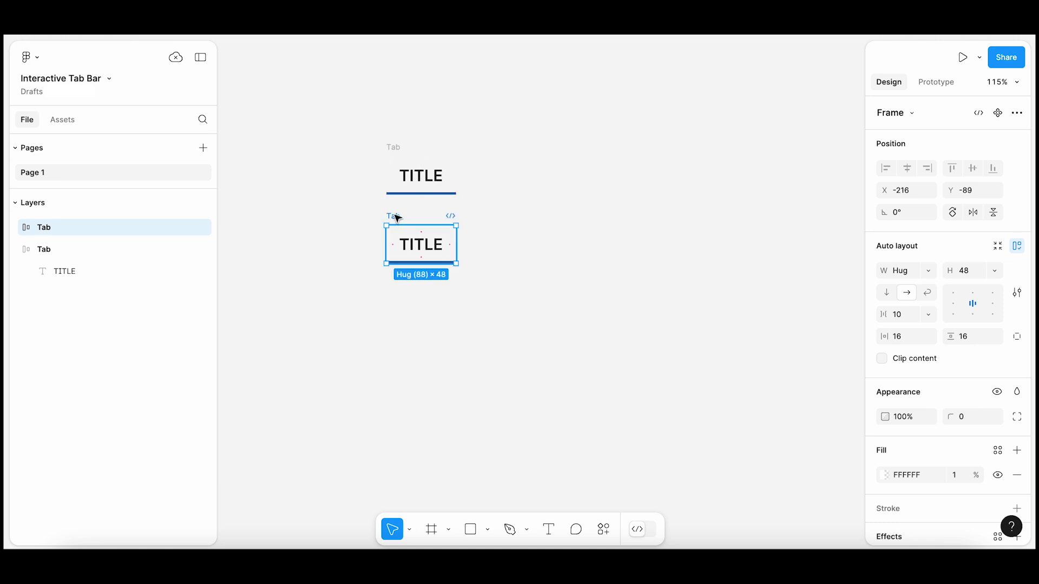
left_click_drag(398, 217, 395, 214)
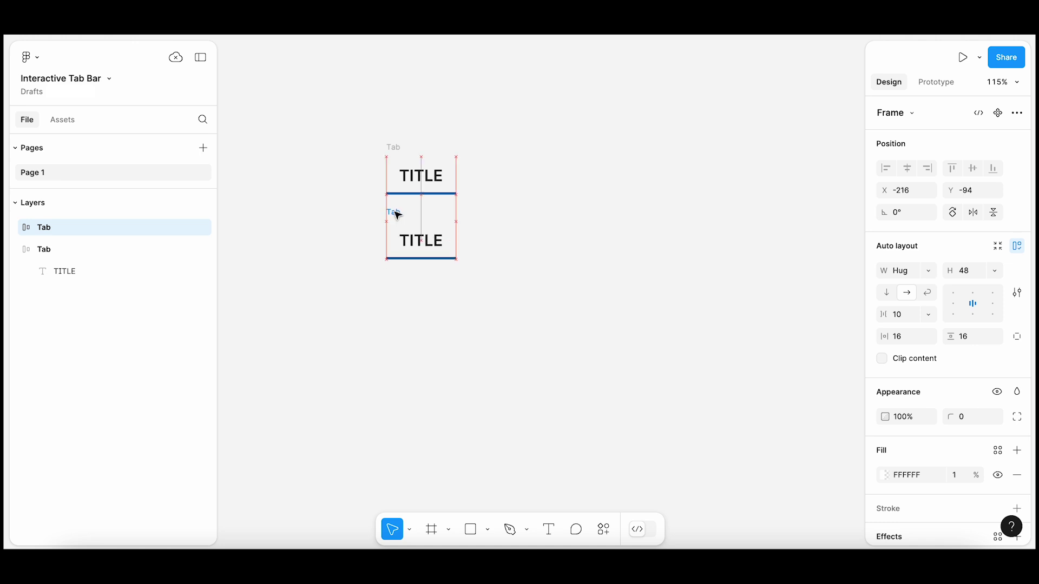
- Marquee-select both stacked Tab frames together
left_click(365, 138)
left_click_drag(361, 127, 404, 202)
left_click_drag(491, 319, 491, 320)
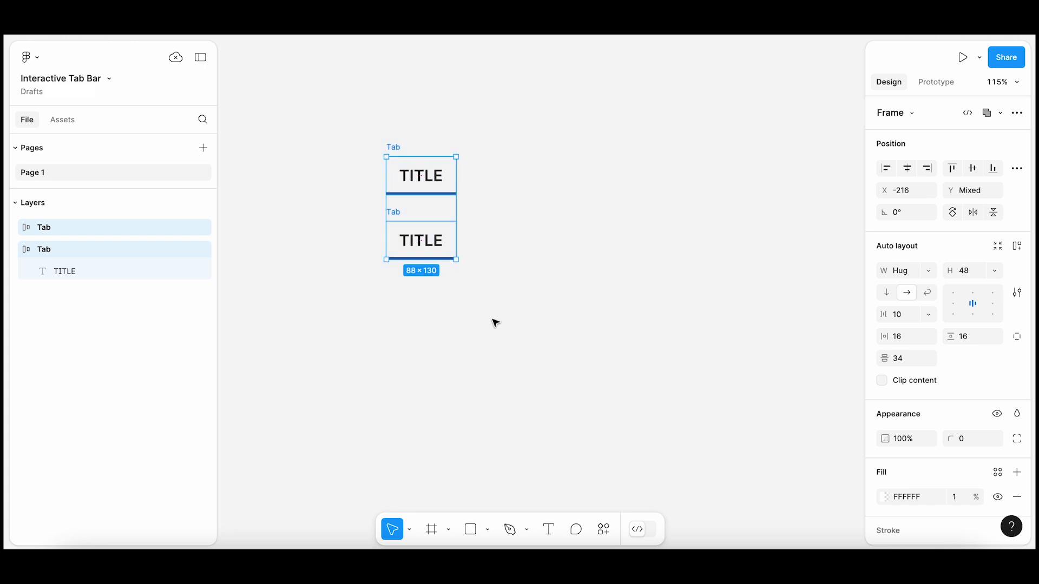
left_click(1017, 114)
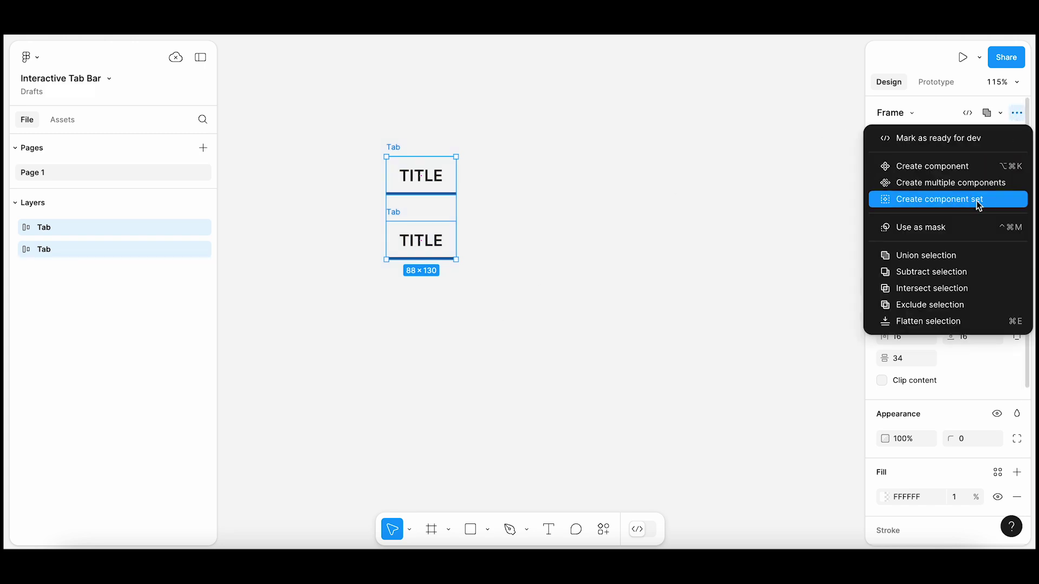
- Create a component set and name the top variant's Property 1 value 'active'
left_click(993, 204)
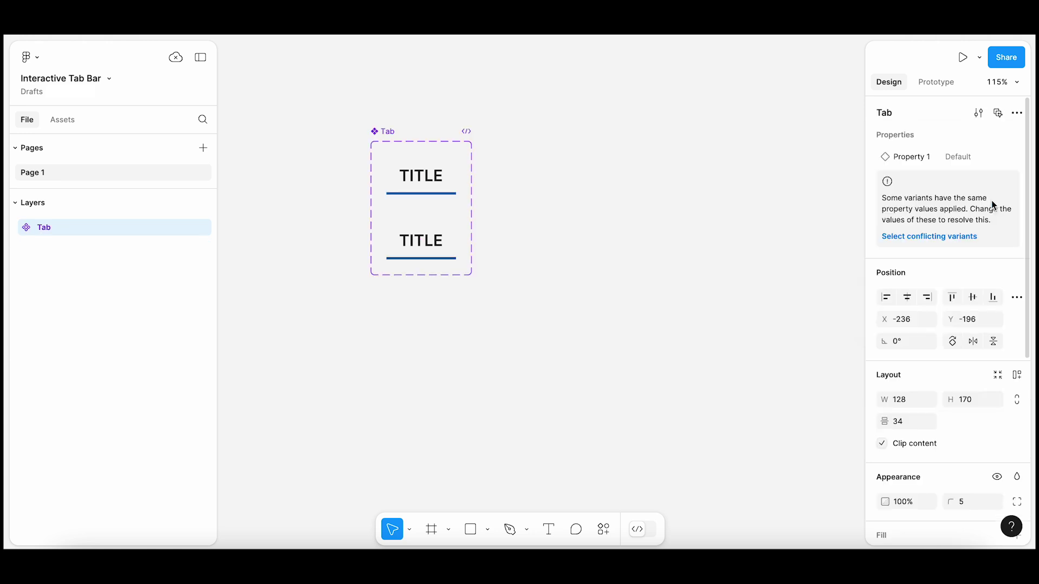
left_click(629, 207)
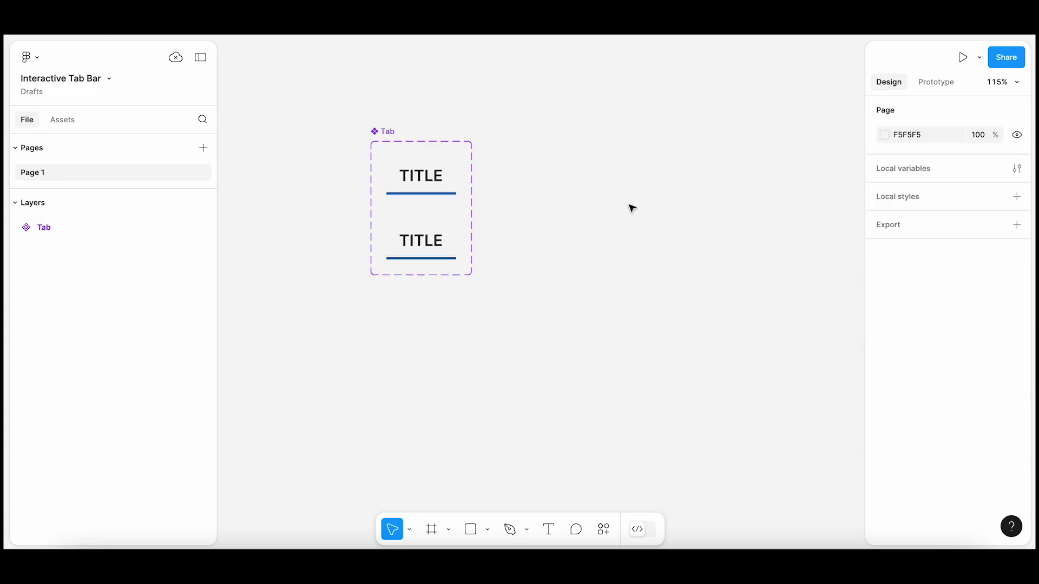
left_click(420, 176)
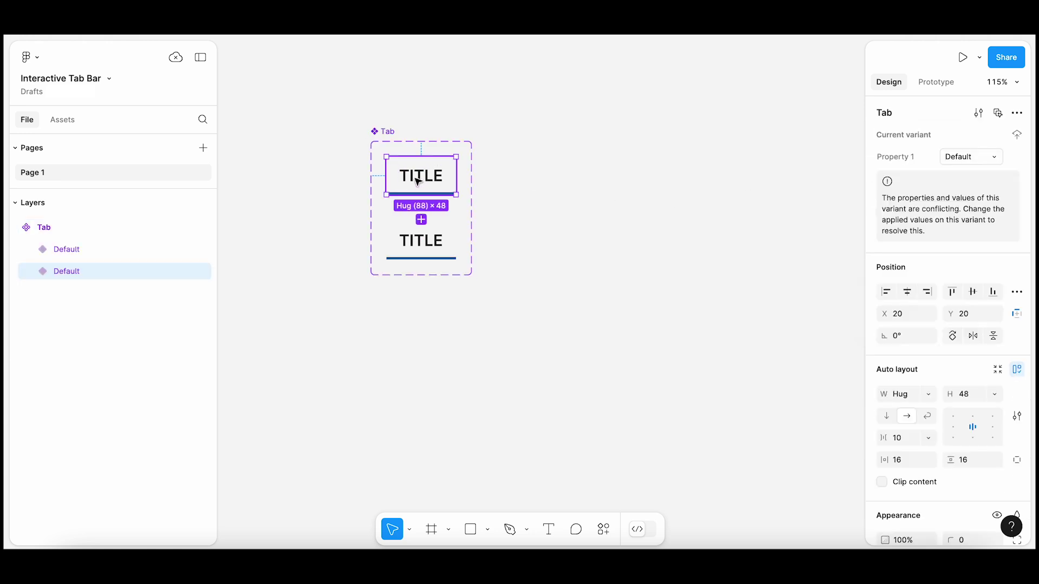
left_click(979, 161)
type("acti")
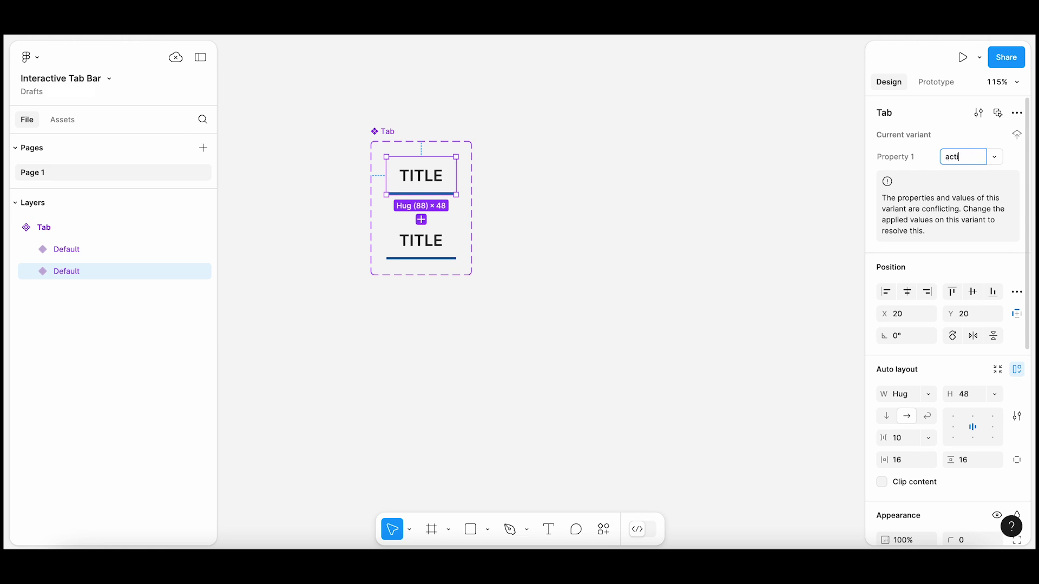
type("ve")
- Name the bottom variant's Property 1 value 'inactive'
left_click(429, 250)
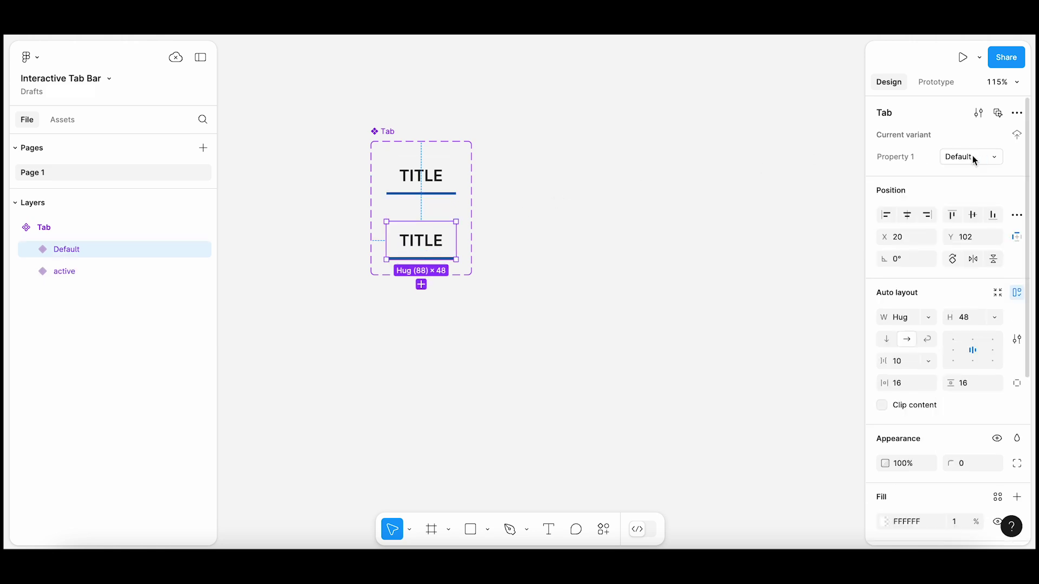
type("ive")
key("Return")
left_click(411, 183)
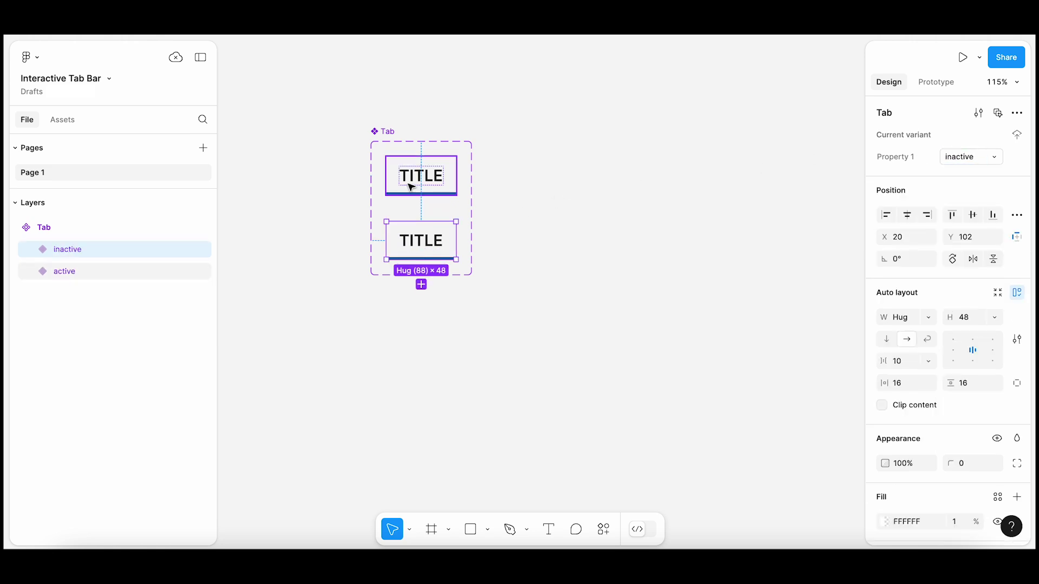
left_click(419, 236)
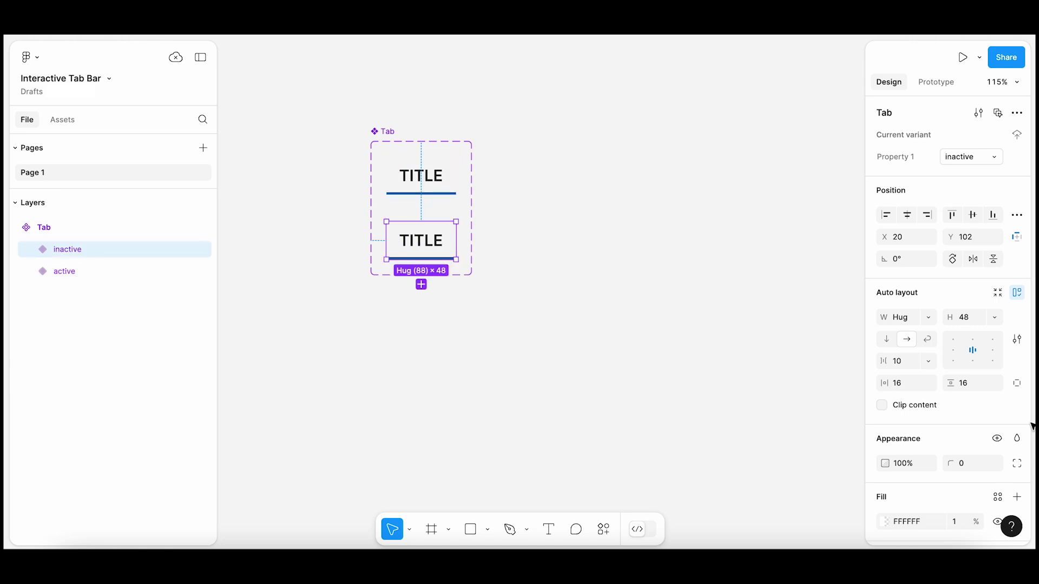
left_click_drag(1032, 353, 1032, 513)
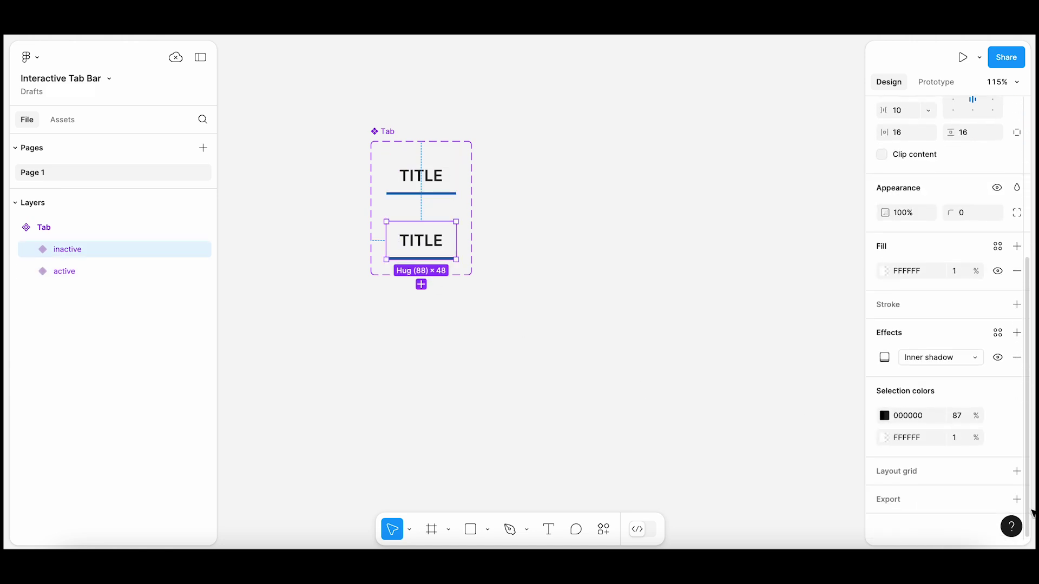
- Hide the inactive variant's fill and inner shadow and set its text opacity to 50%
left_click(999, 272)
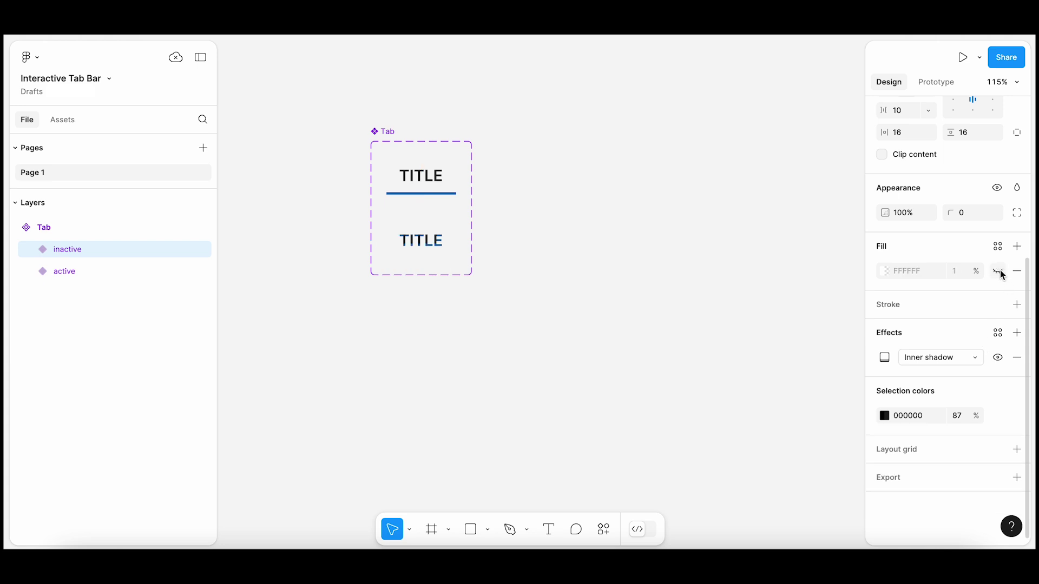
left_click(998, 358)
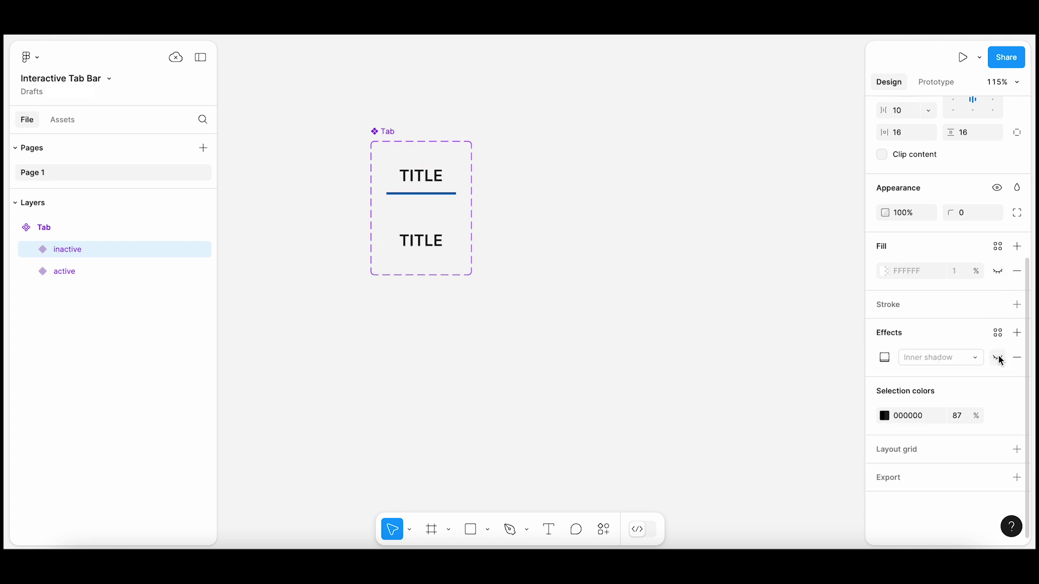
left_click(960, 418)
type("50")
key("Return")
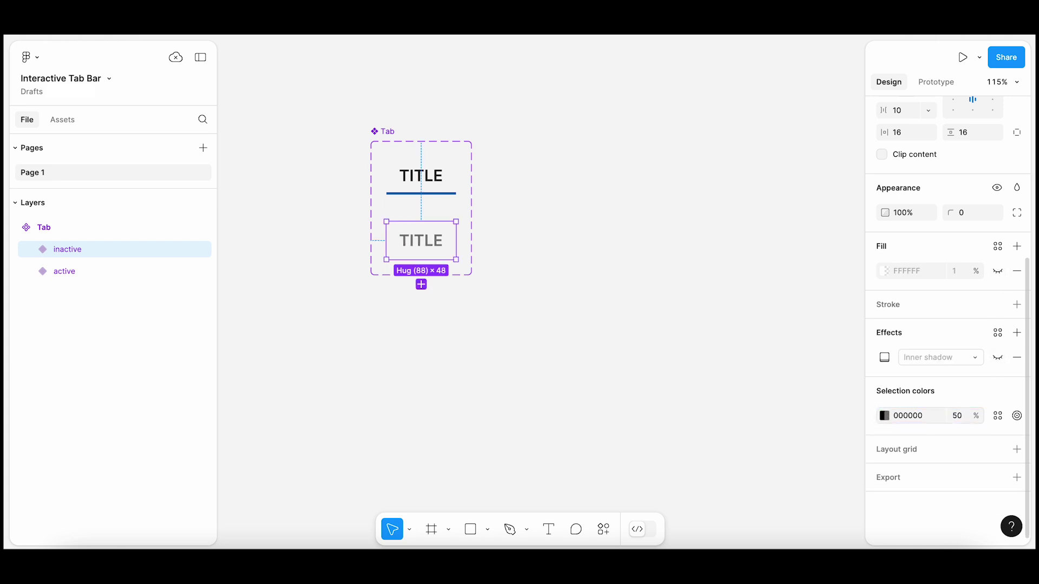
- Review the active, inactive variants and the whole component set in turn
left_click(617, 259)
left_click(427, 173)
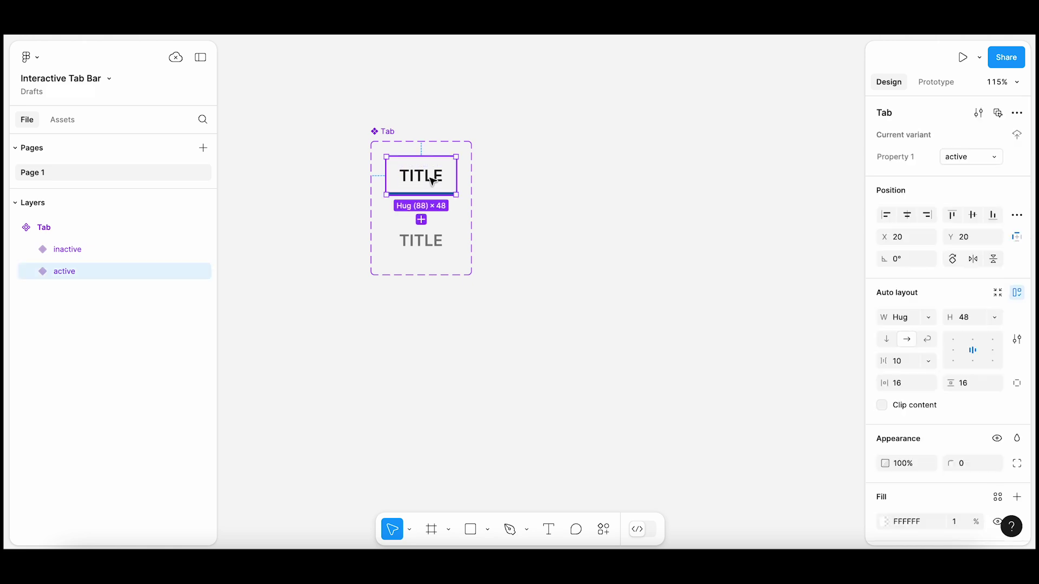
left_click(427, 241)
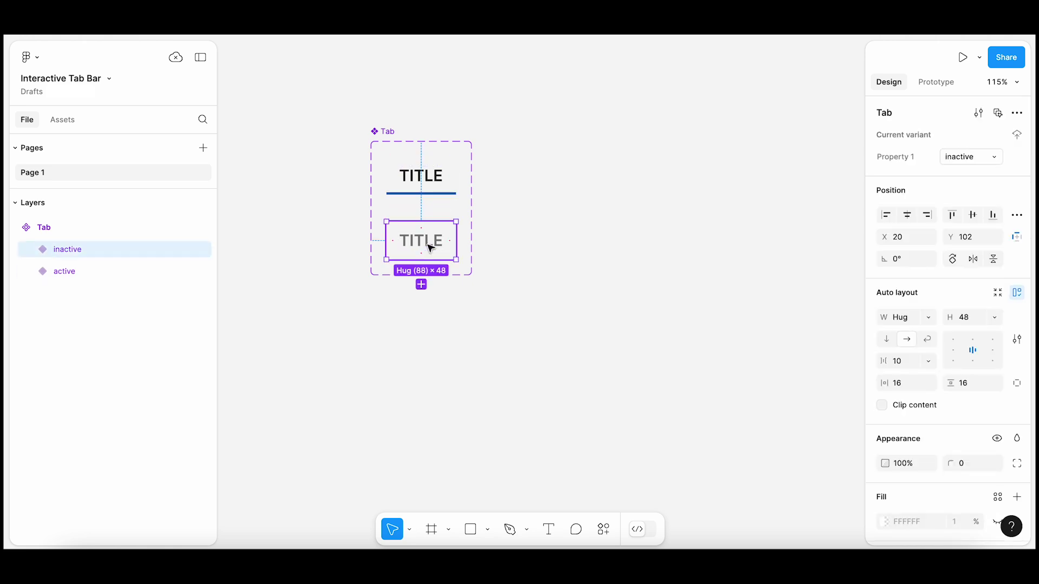
left_click(67, 226)
left_click(71, 249)
left_click(71, 272)
left_click(325, 226)
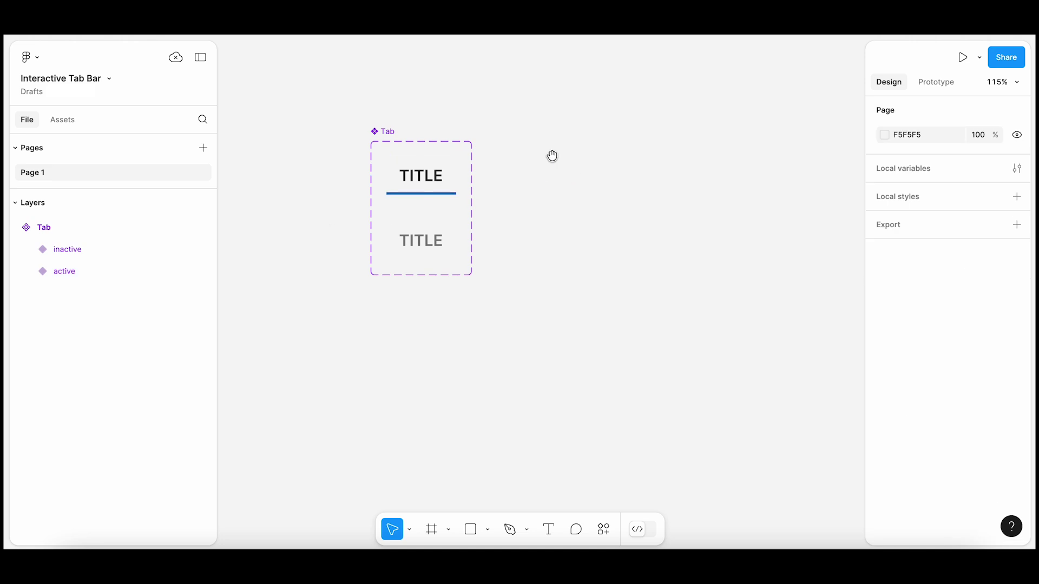
left_click_drag(552, 157, 536, 191)
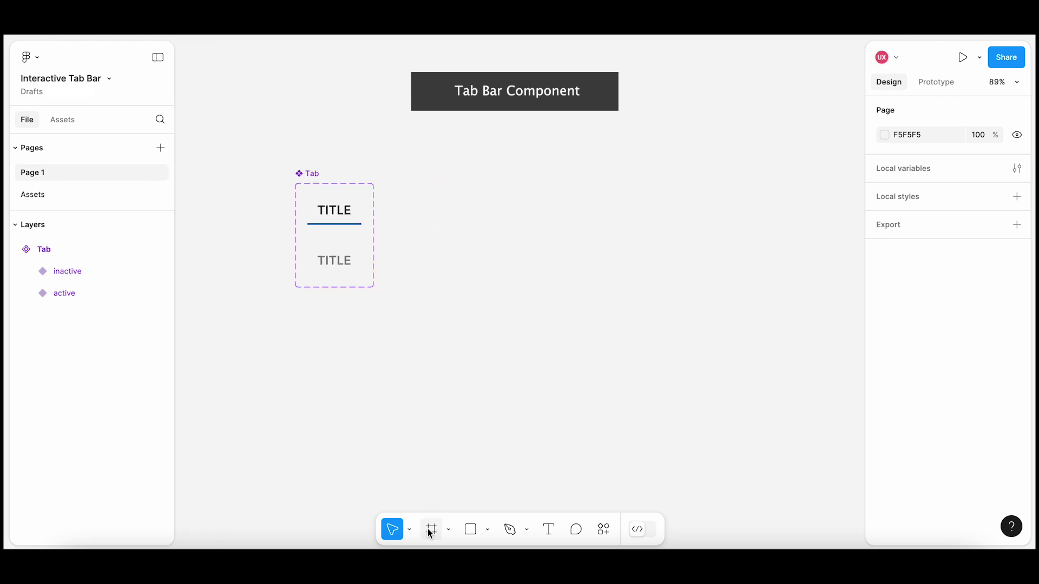
- Draw a 450-wide Frame 1 aligned with the Tab component and drop a Tab instance from Assets into it
left_click(431, 529)
left_click_drag(403, 191, 623, 222)
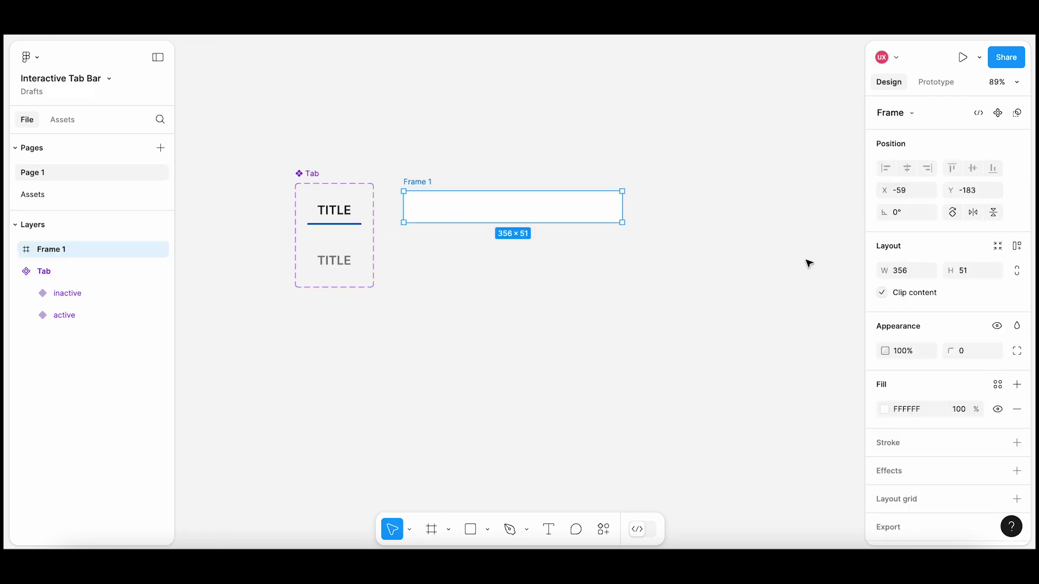
left_click(904, 271)
type("450")
key("Return")
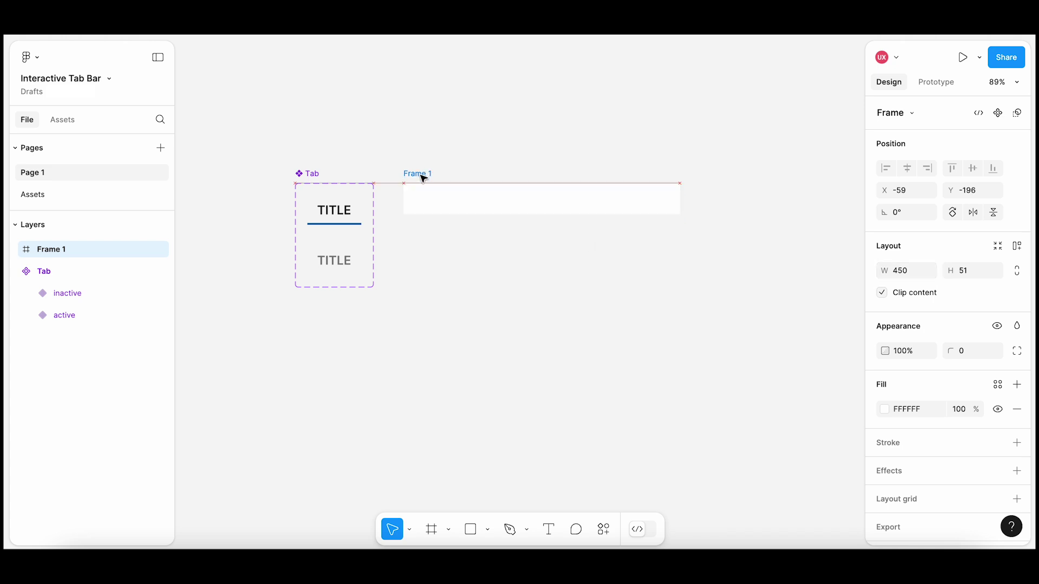
left_click_drag(423, 179, 424, 179)
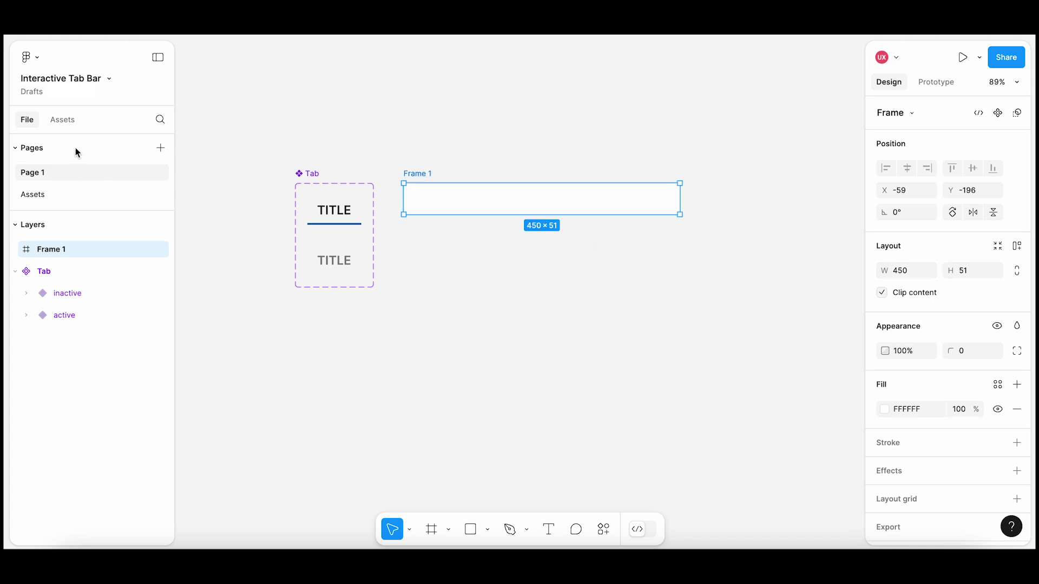
left_click(64, 119)
mouse_move(53, 219)
left_mouse_down()
mouse_move(458, 193)
mouse_move(430, 204)
left_mouse_up()
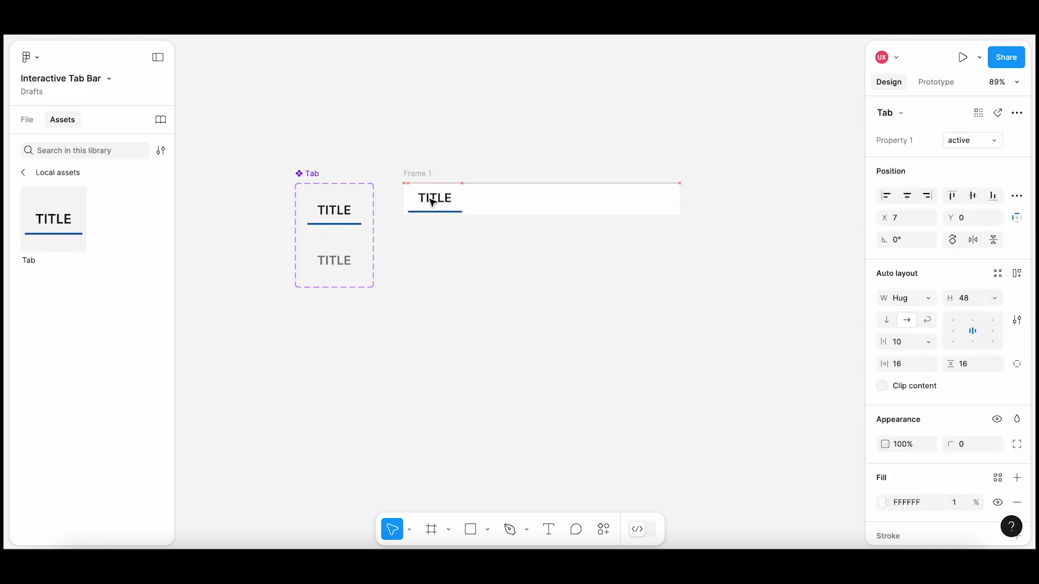
- Move the Tab instance to Y 0 inside Frame 1
left_click(974, 228)
type("0")
key("Return")
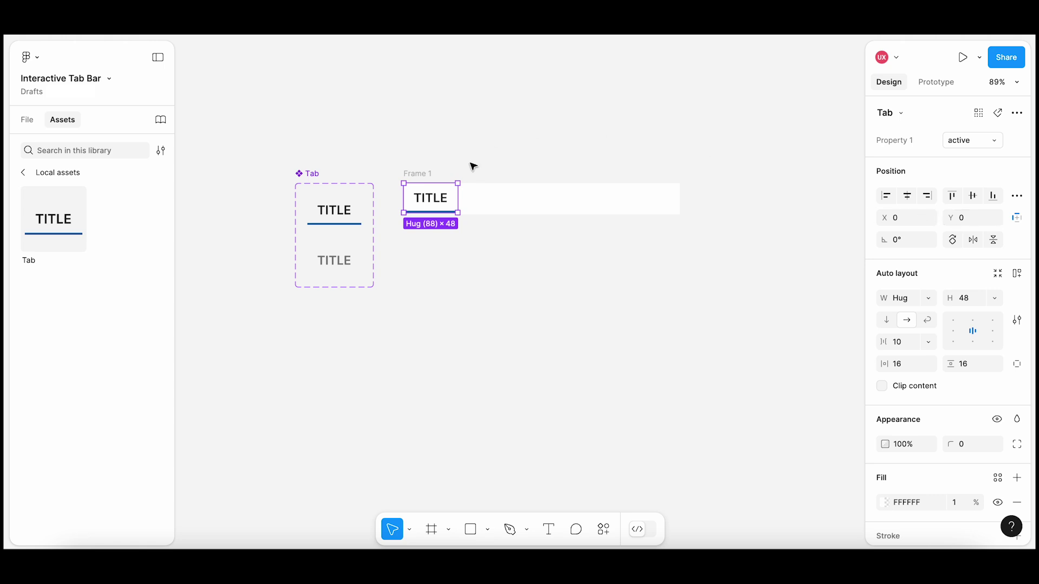
scroll(455, 163, "up", 1)
left_click(417, 183)
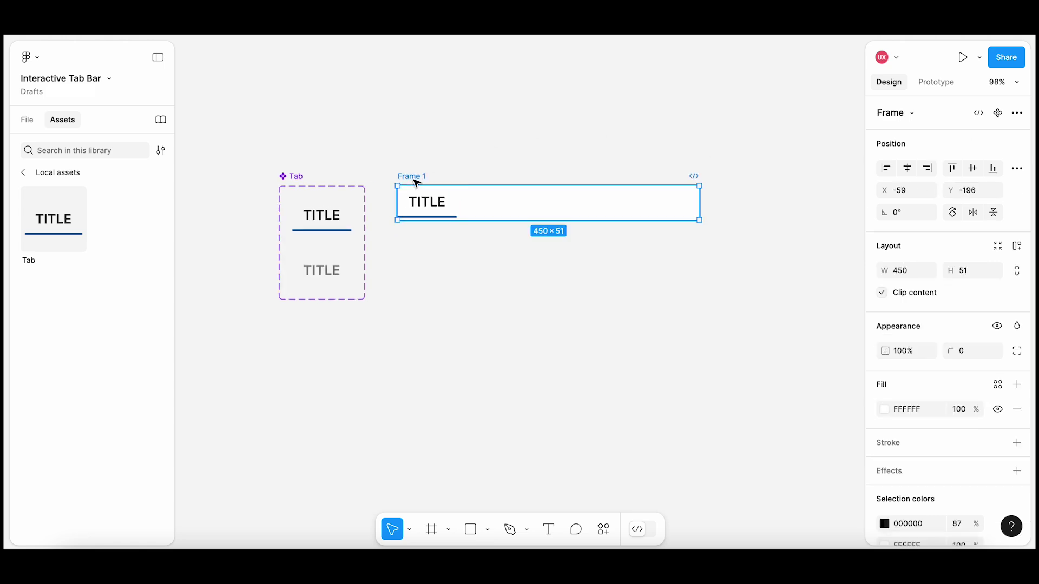
scroll(416, 184, "up", 3)
left_click(413, 222)
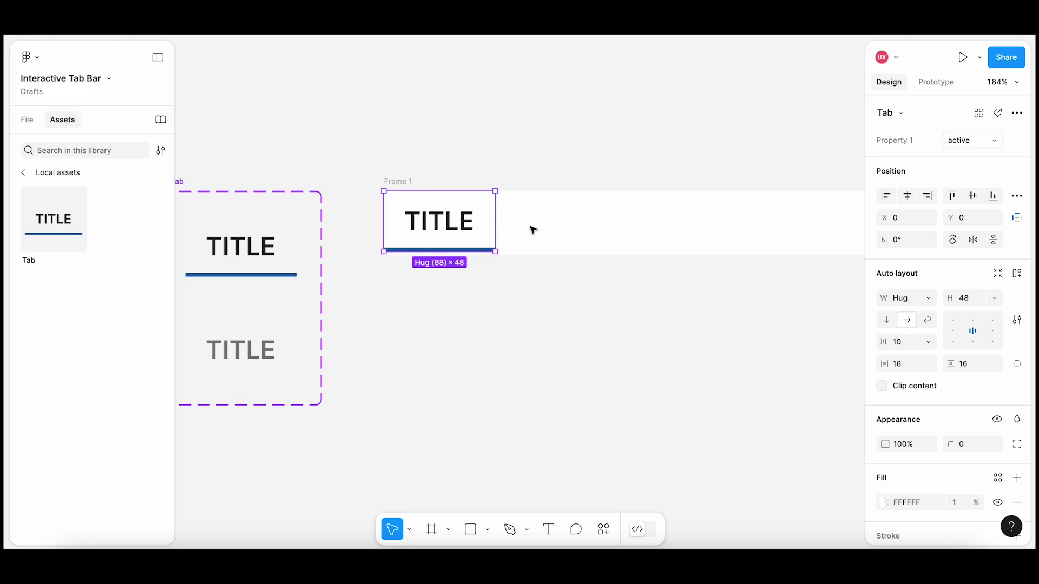
- Set Frame 1's height to 48 to match the Tab
left_click(555, 228)
left_click(393, 178)
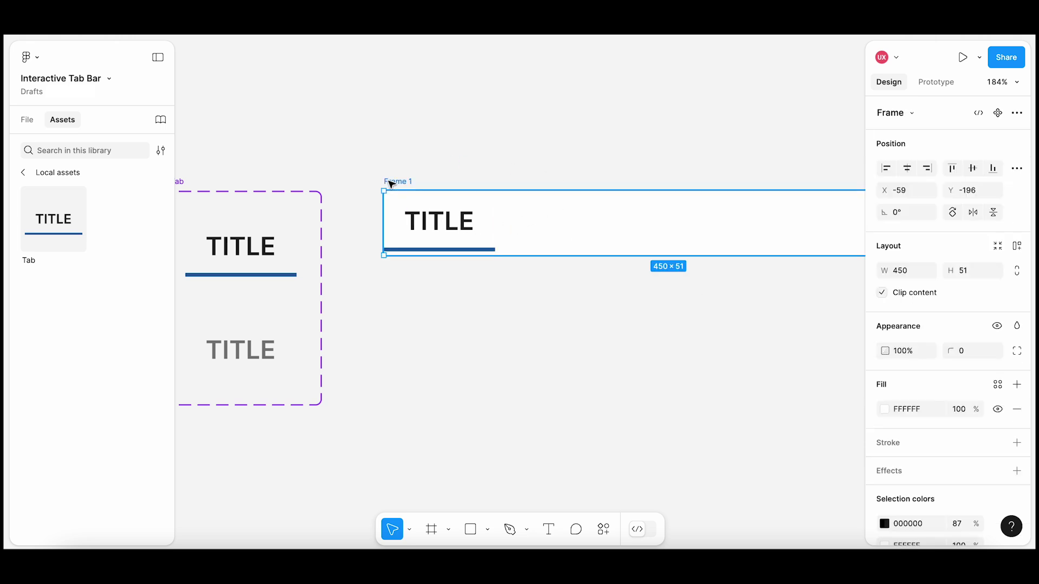
left_click(968, 272)
type("48")
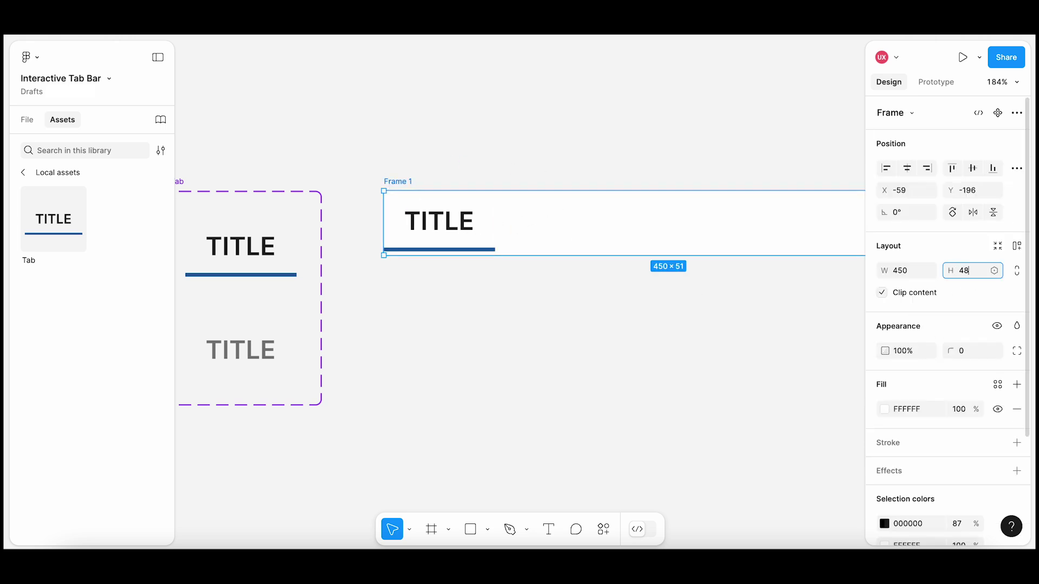
key("Return")
left_click(673, 334)
- Return to the Layers list and select Frame 1 and its Tab instance
scroll(615, 341, "right", 2)
scroll(608, 340, "down", 2)
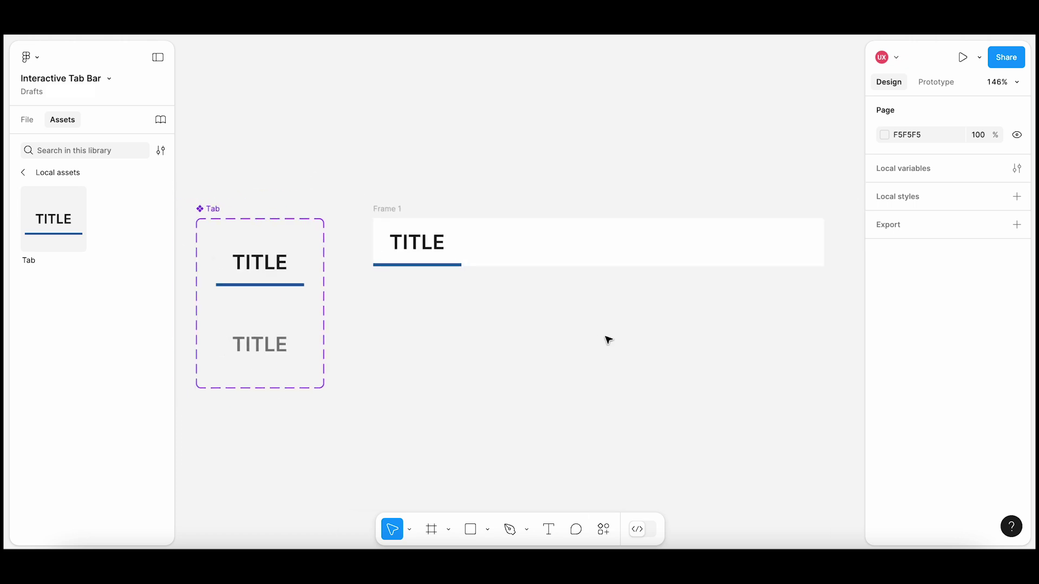
scroll(470, 262, "up", 2)
scroll(470, 262, "up", 2)
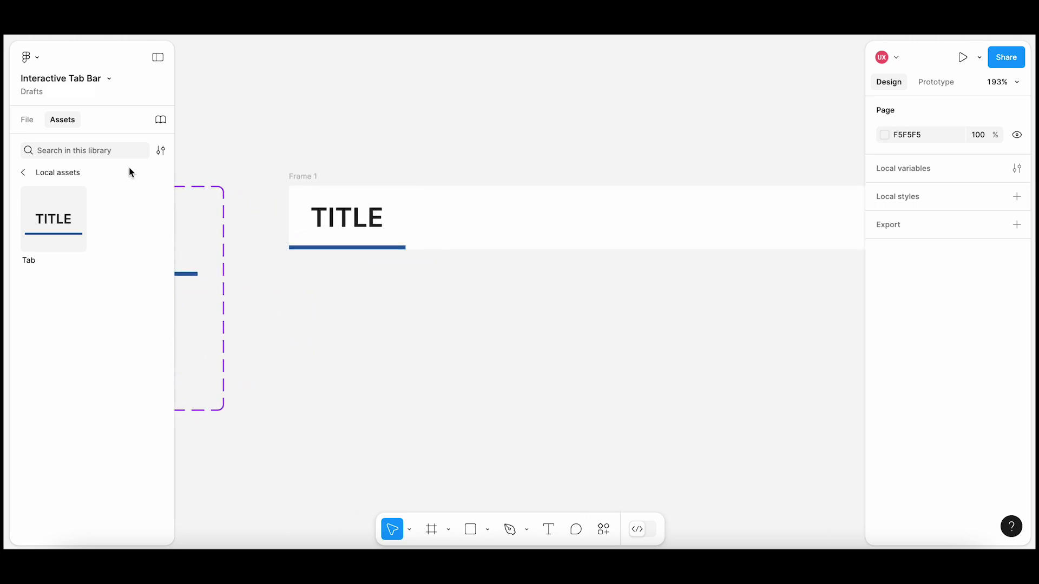
left_click(27, 120)
left_click(52, 250)
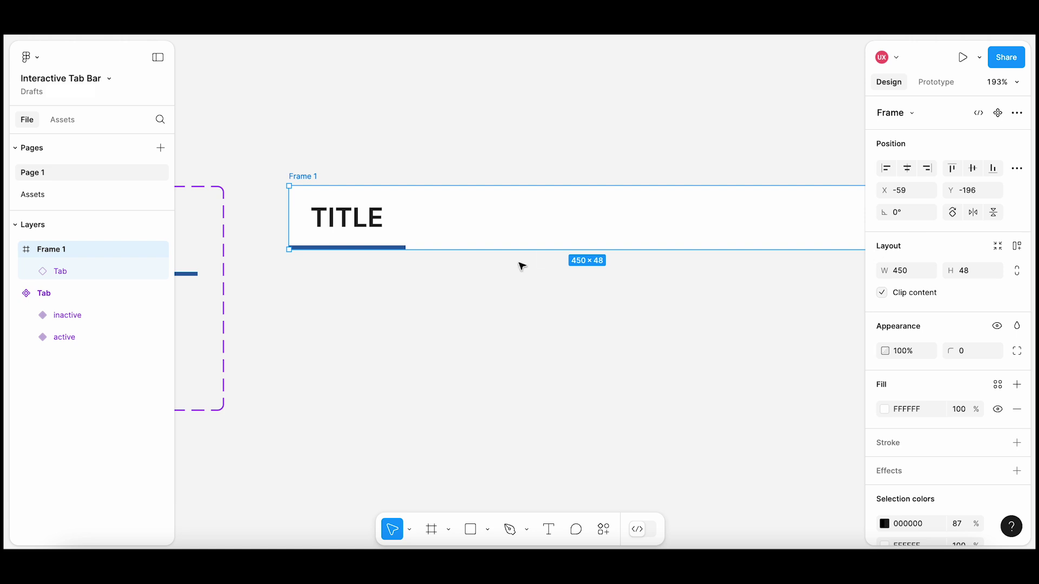
left_click(354, 225)
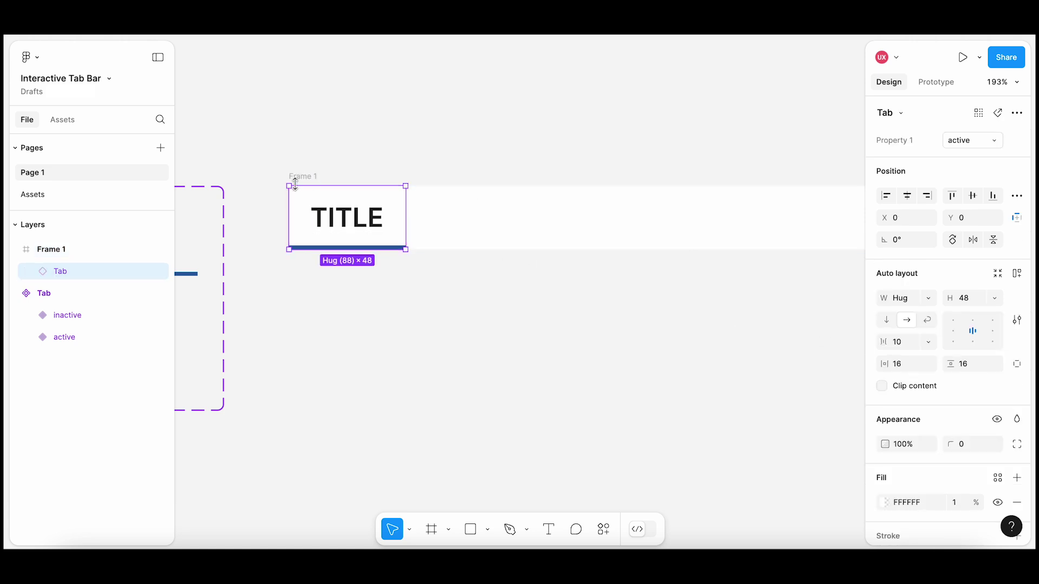
- Give Frame 1 horizontal auto layout with a 0 gap between items
left_click(301, 176)
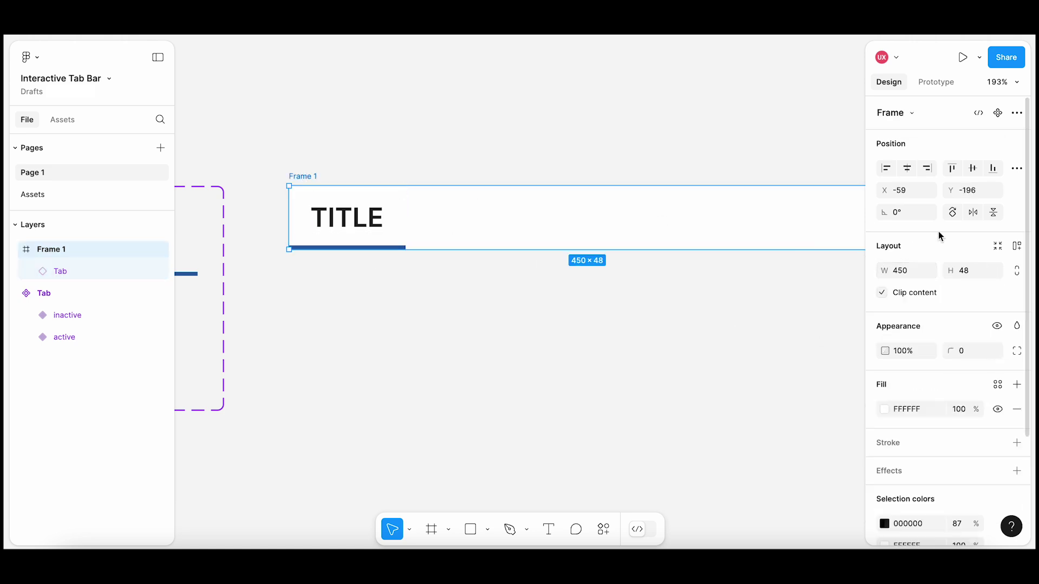
left_click(1017, 247)
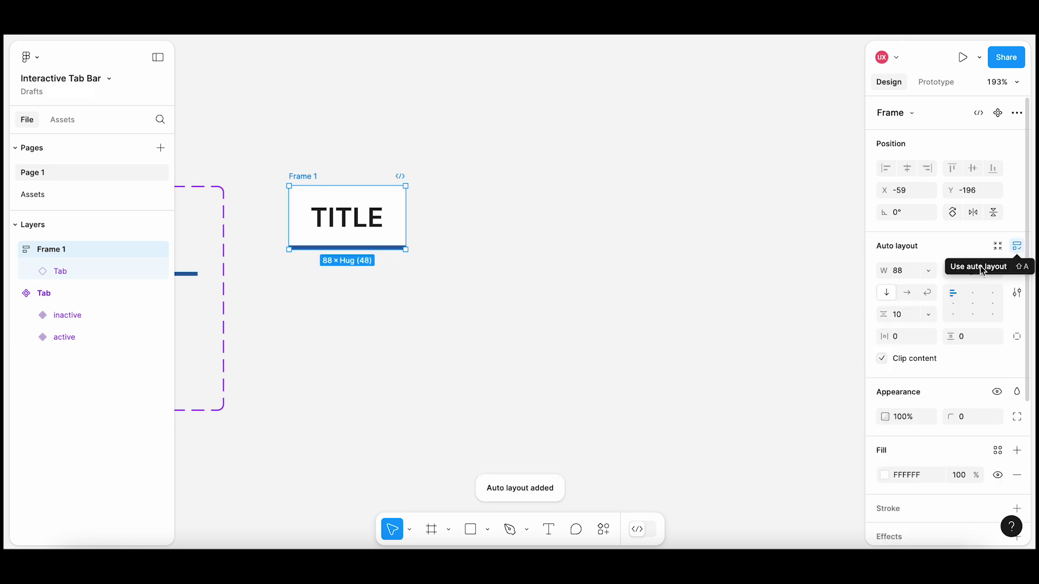
left_click(906, 318)
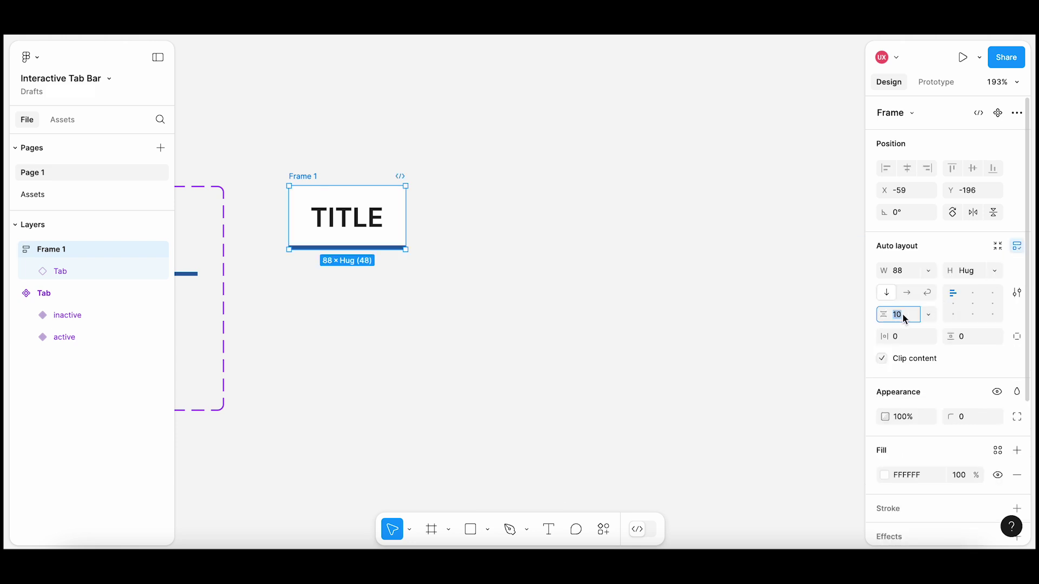
type("0")
key("Return")
left_click(908, 295)
- Make the Tab hug its contents and stretch Frame 1 to 373 px wide
left_click(282, 171)
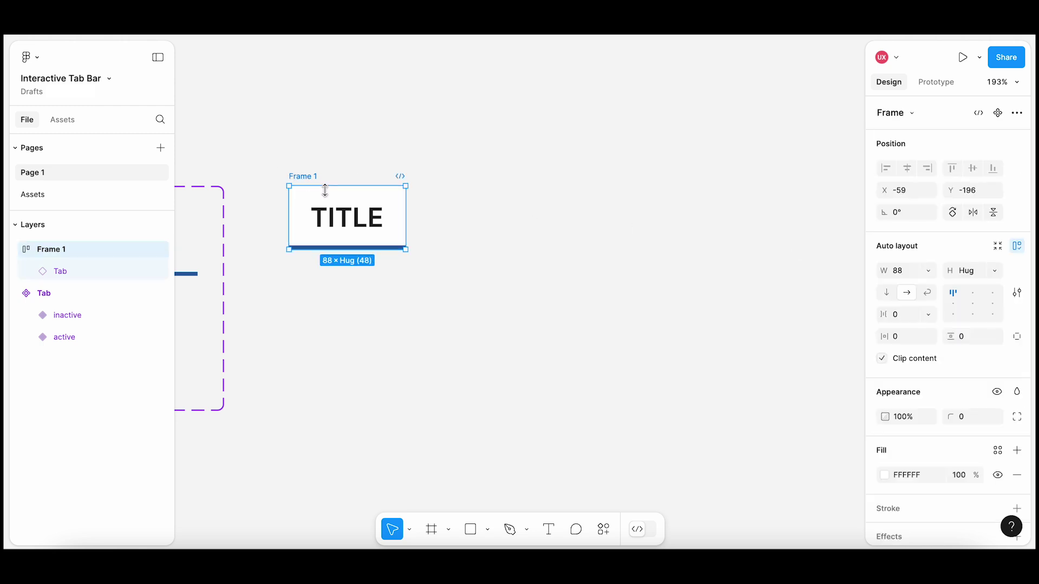
left_click_drag(414, 226, 554, 225)
key("ctrl+z")
left_click(365, 229)
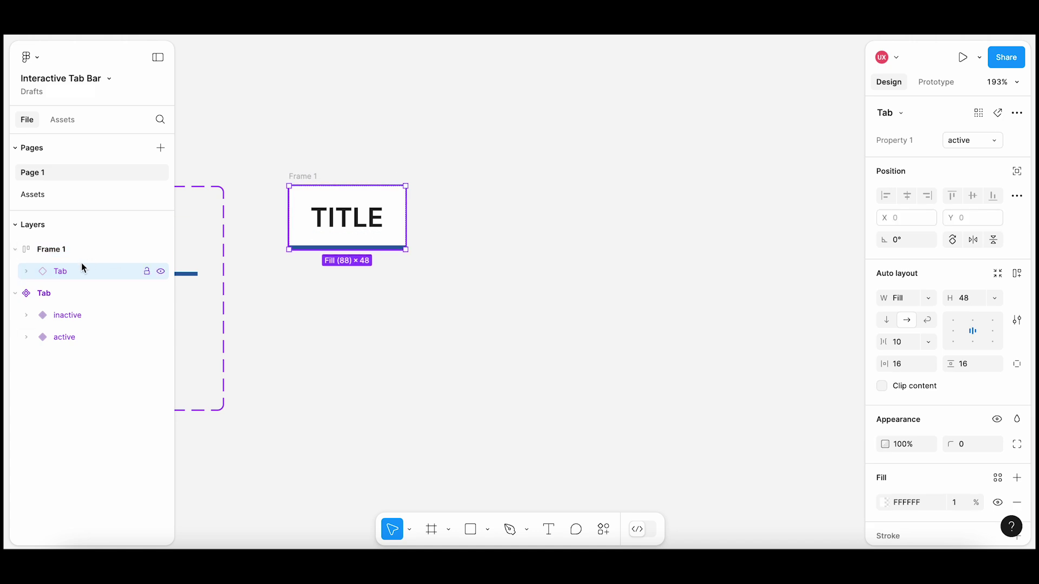
left_click(928, 298)
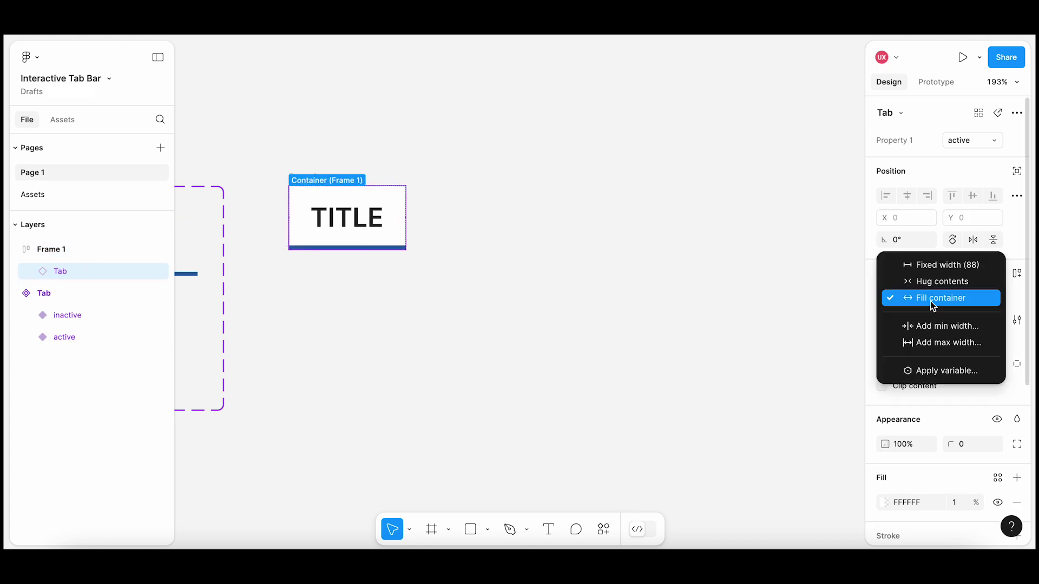
left_click(931, 283)
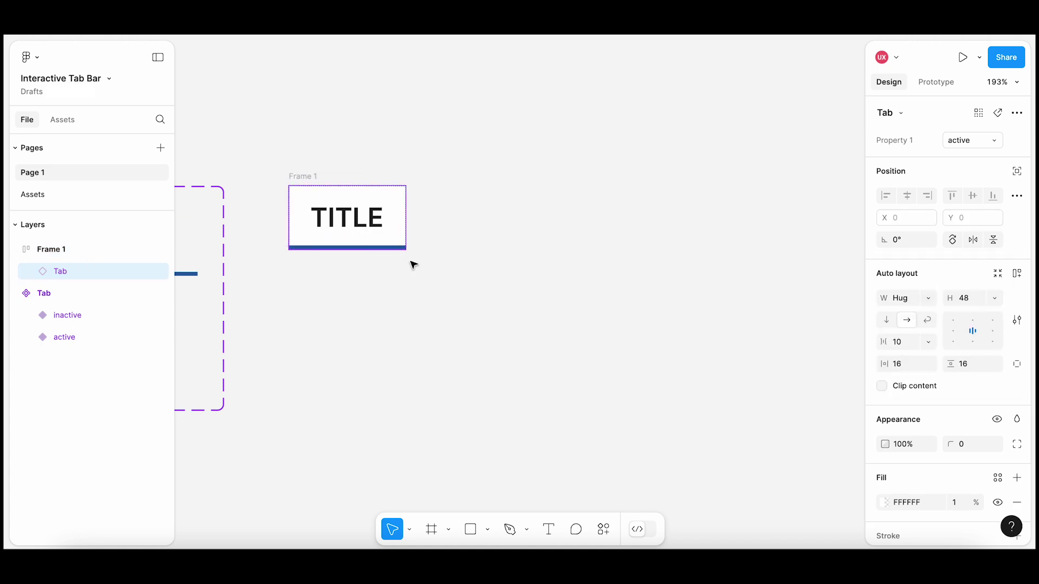
left_click(86, 249)
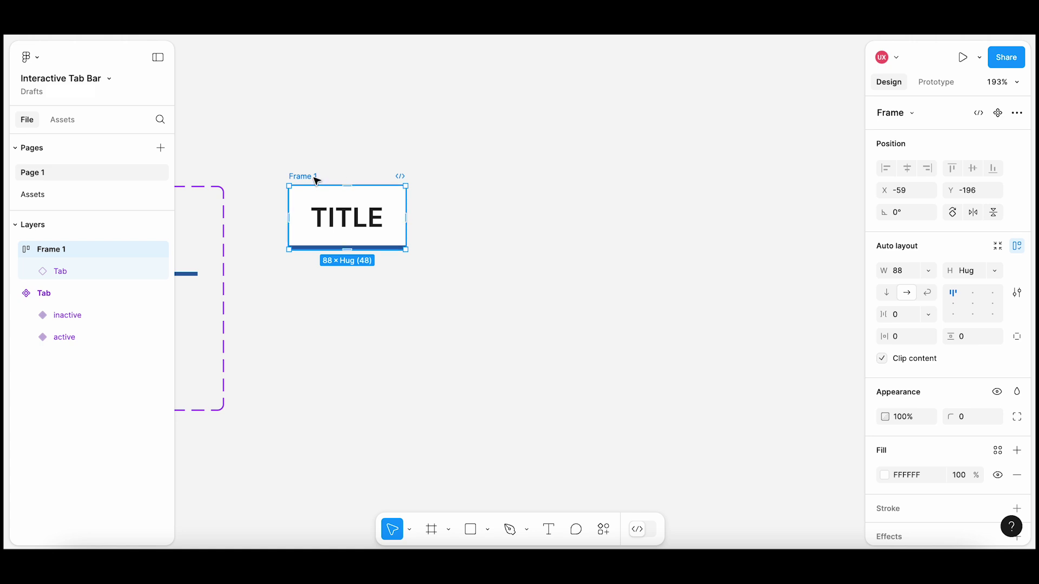
left_click_drag(406, 214, 785, 232)
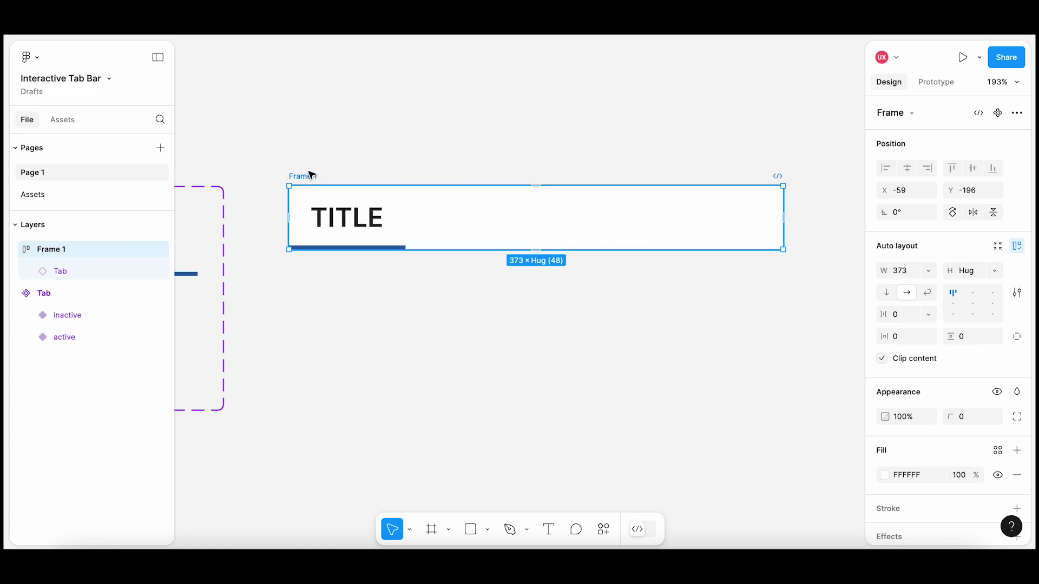
- Paste Tab copies so Frame 1 holds four tabs, then narrow it to 352 wide
left_click(332, 235)
key("super+c")
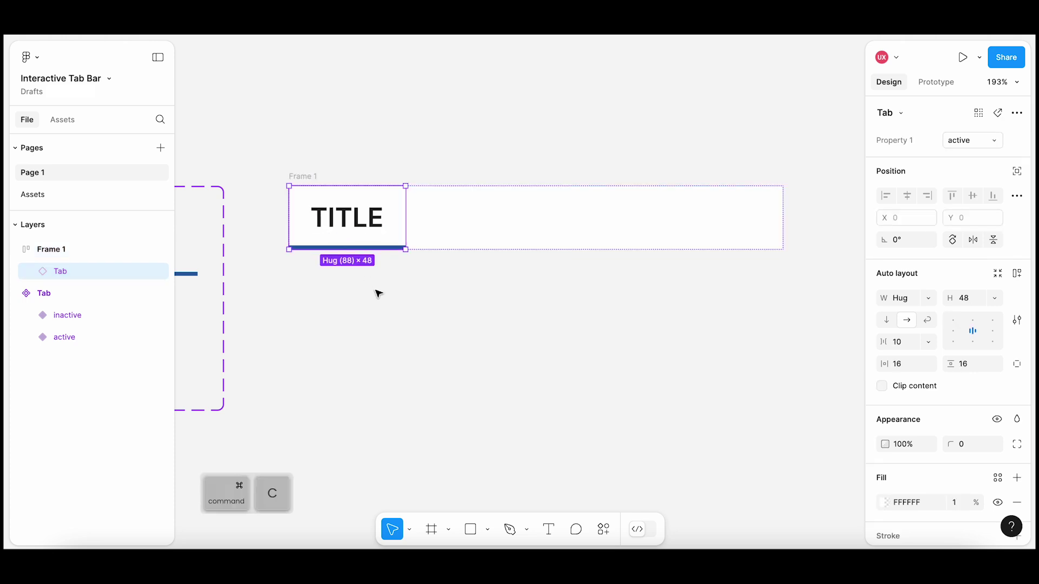
key("super+v")
key("super+v")
key("super+v")
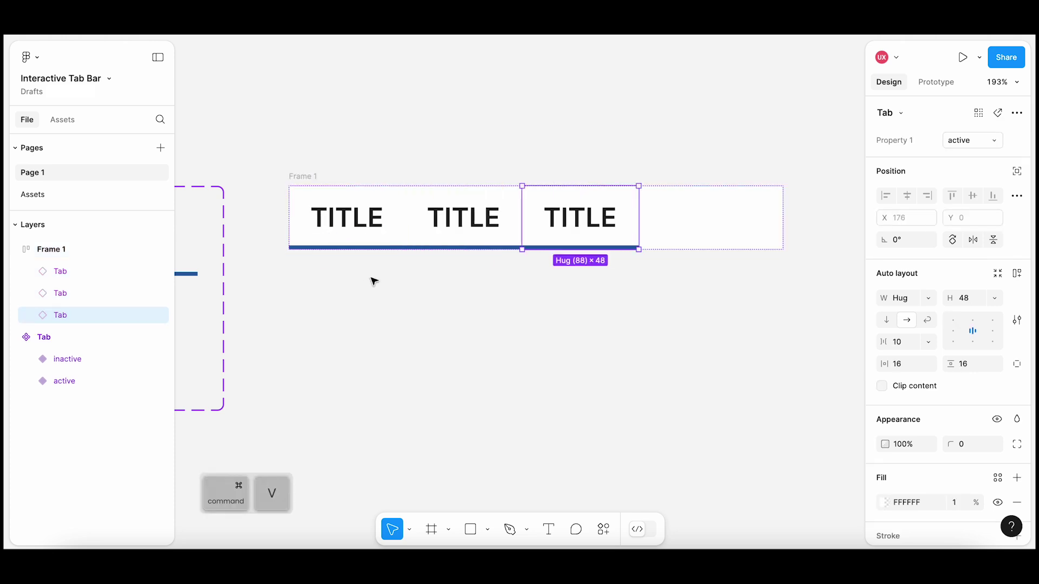
key("super+v")
left_click(454, 171)
left_click(325, 175)
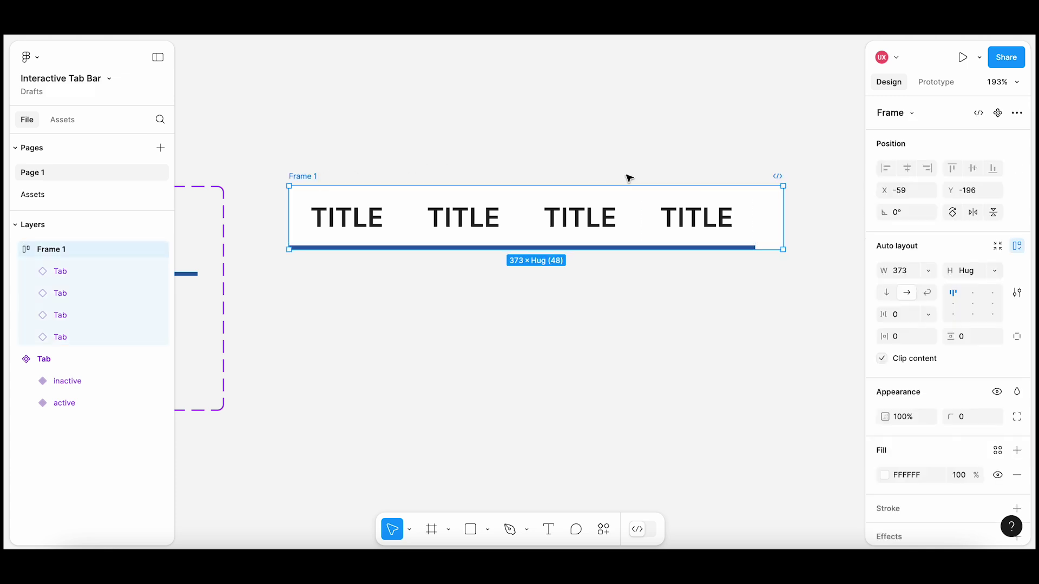
left_click_drag(782, 221, 756, 220)
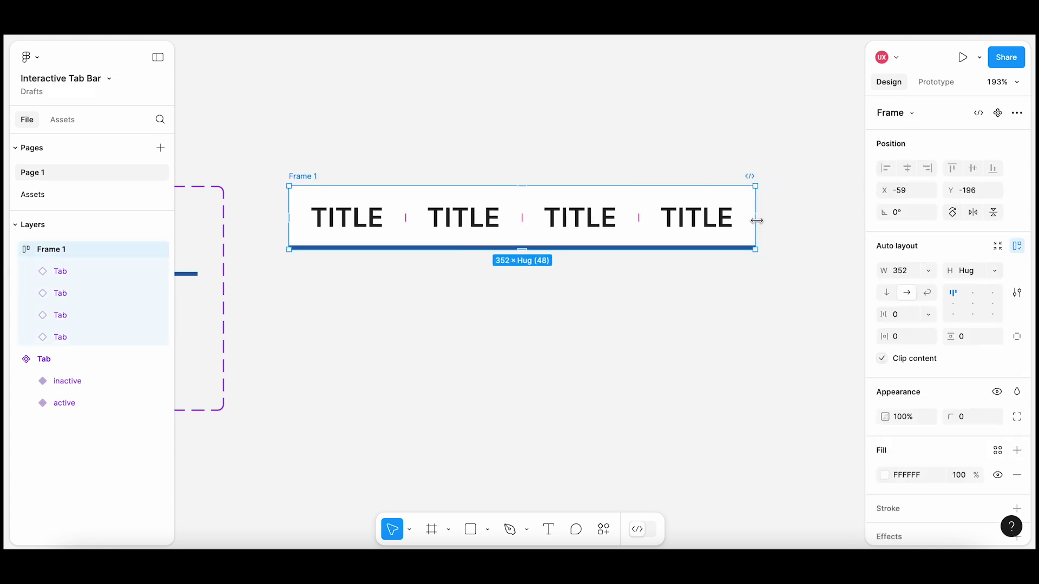
- Switch the second, third and fourth tabs to the inactive state
left_click(628, 158)
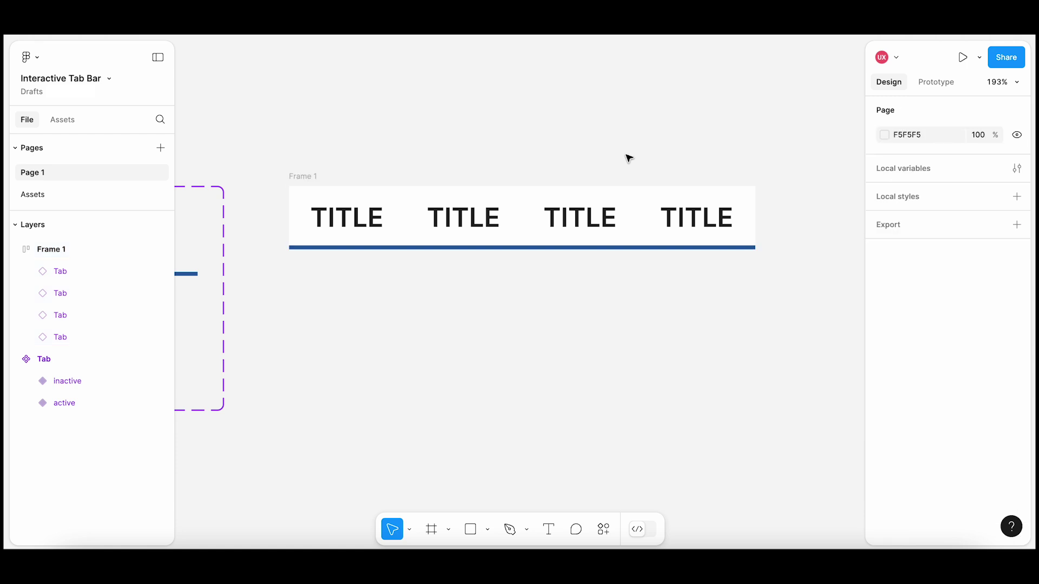
left_click(473, 225)
left_click(566, 227, "shift")
left_click(688, 233, "shift")
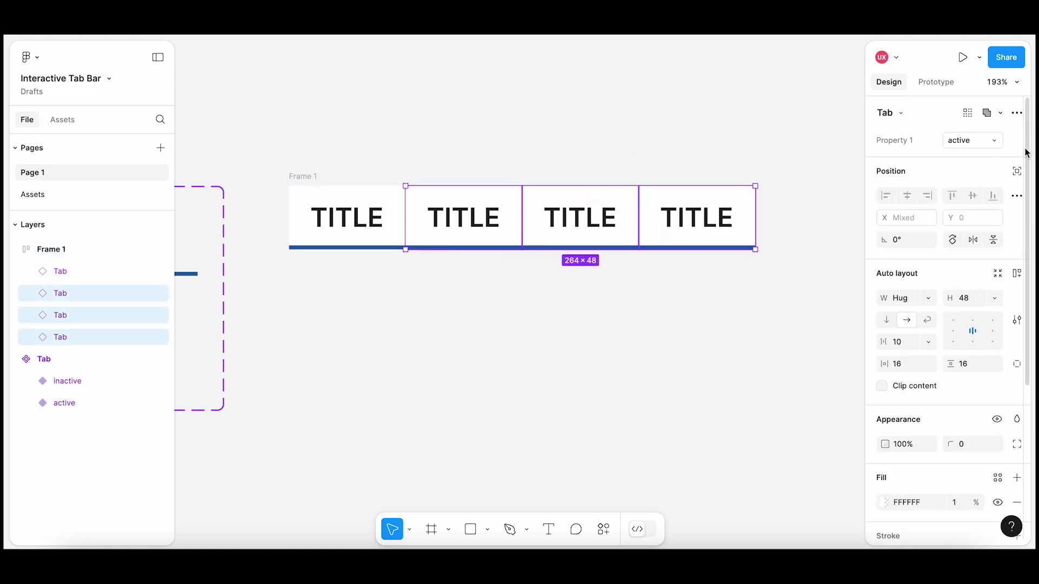
left_click(997, 140)
left_click(963, 125)
left_click(796, 151)
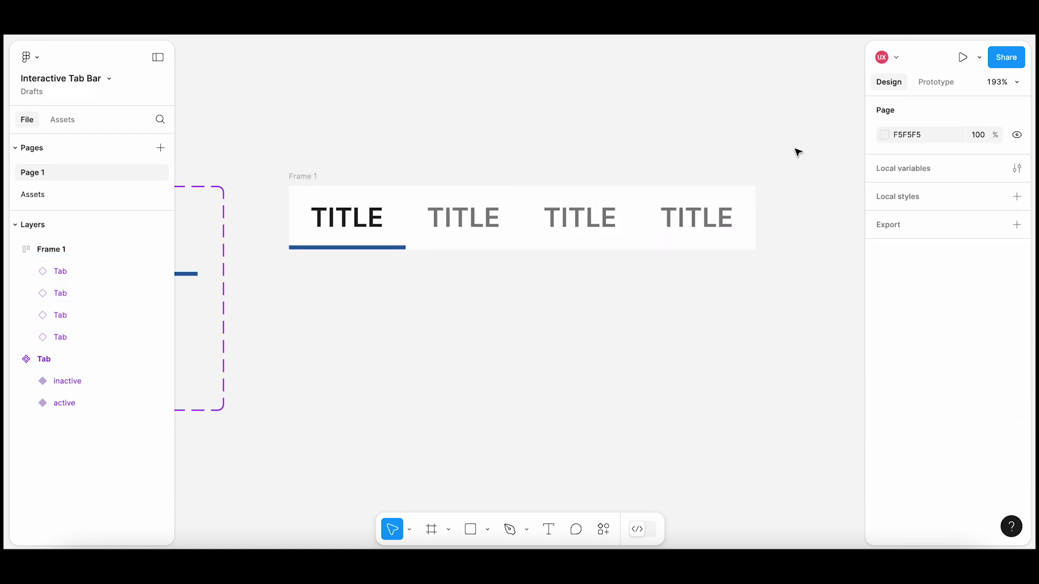
scroll(620, 278, "down", 3)
left_click_drag(622, 307, 583, 285)
scroll(584, 286, "down", 2)
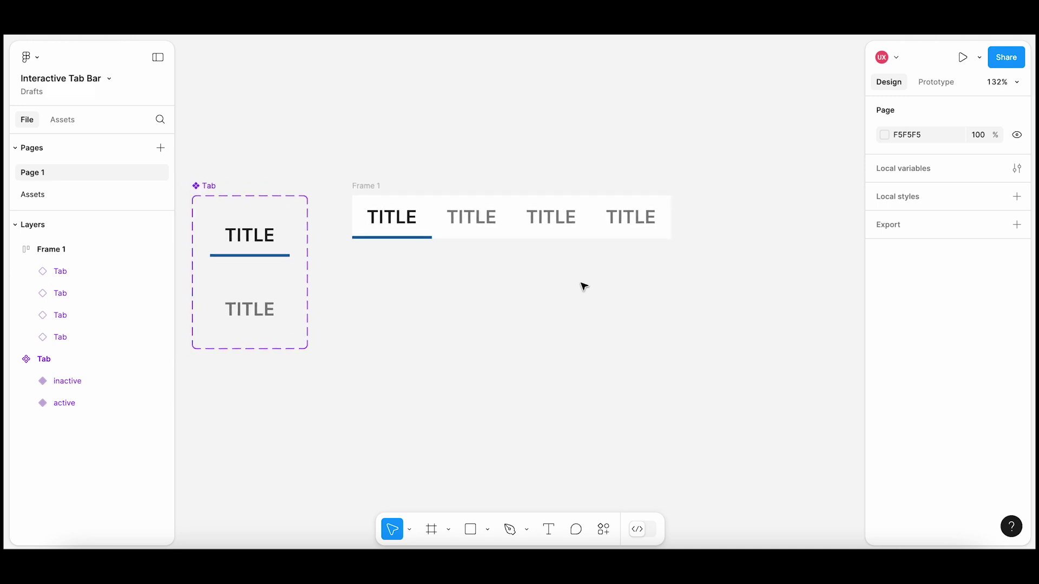
- Label the first two tabs Posts and Videos
left_click(410, 228)
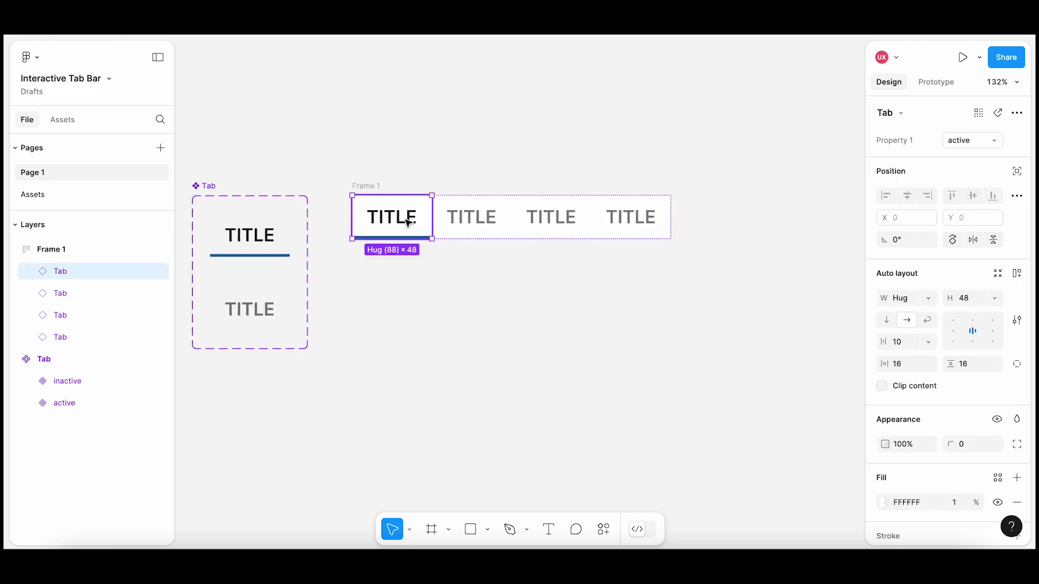
double_click(408, 223)
double_click(408, 223)
type("Pos")
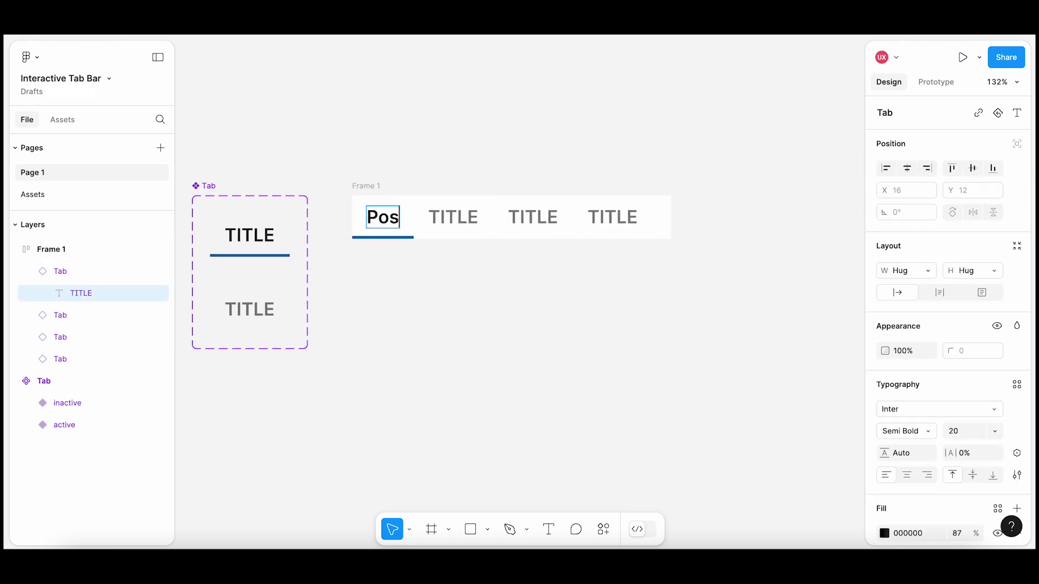
type("ts")
double_click(469, 220)
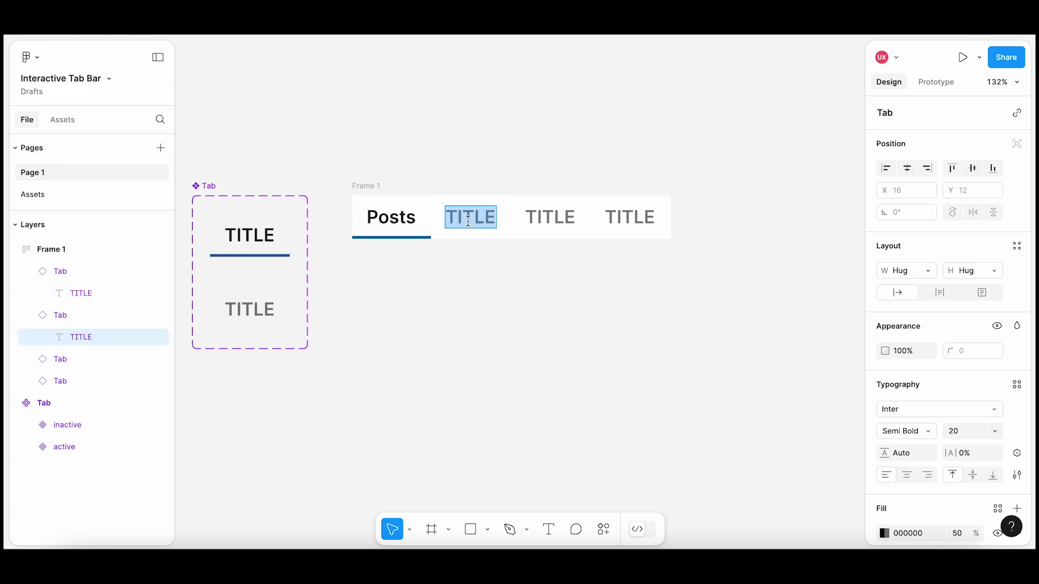
type("Videos")
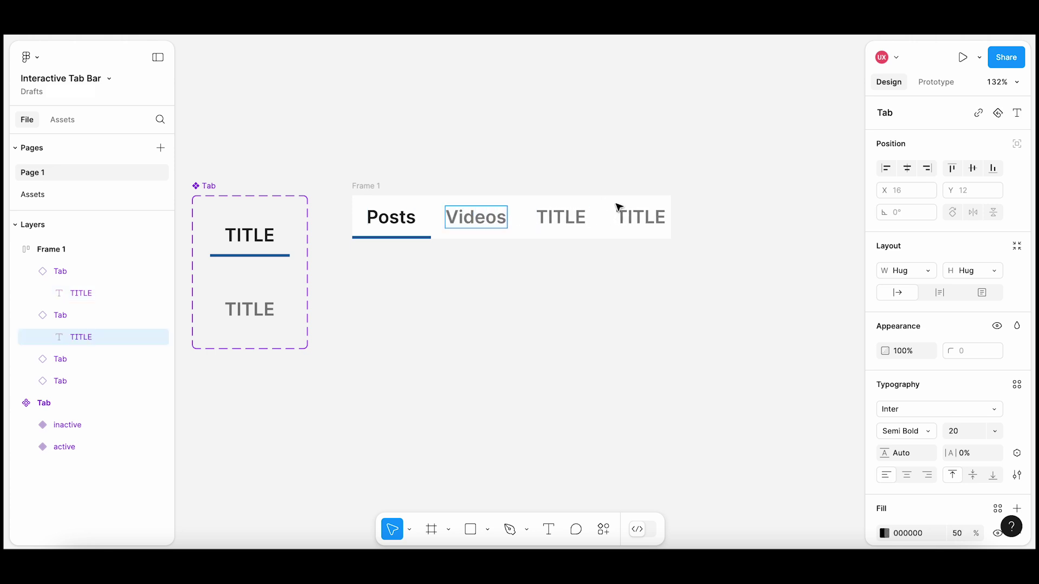
- Label the last two tabs Live and Podcasts, then widen Frame 1 to 393
left_click(559, 221)
double_click(558, 221)
type("Live")
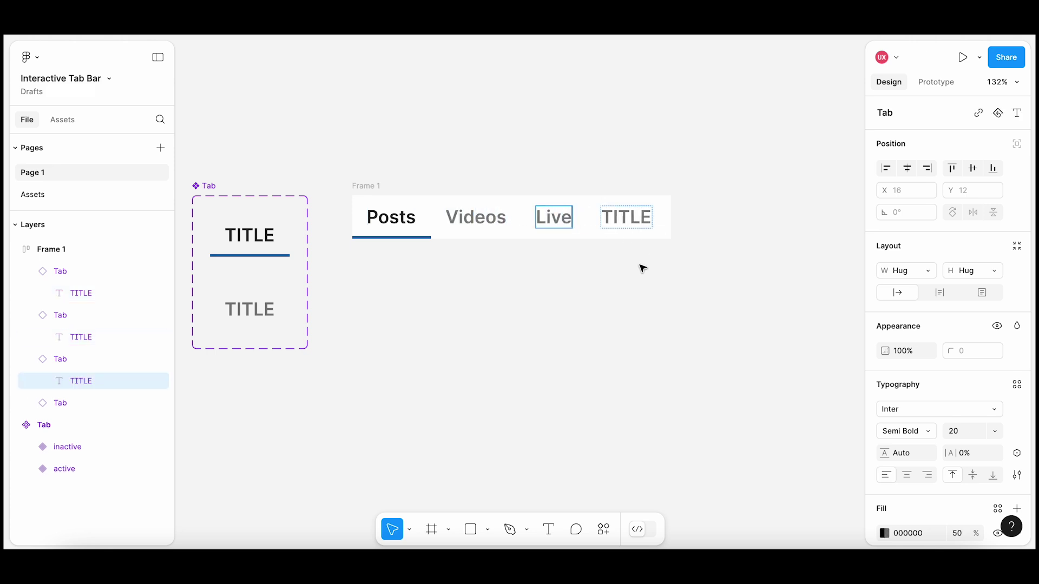
left_click(631, 230)
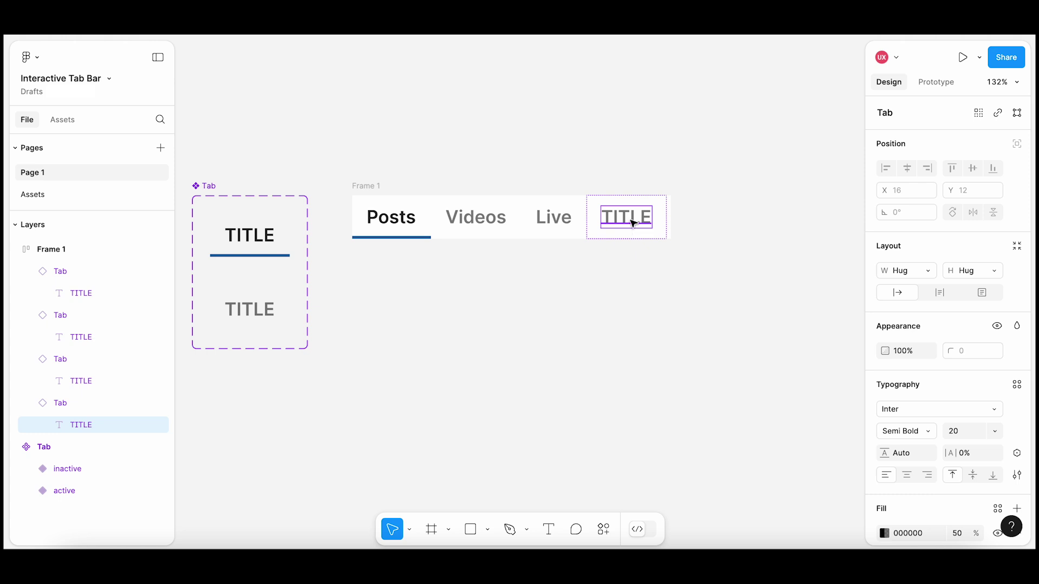
double_click(633, 223)
type("Podcast")
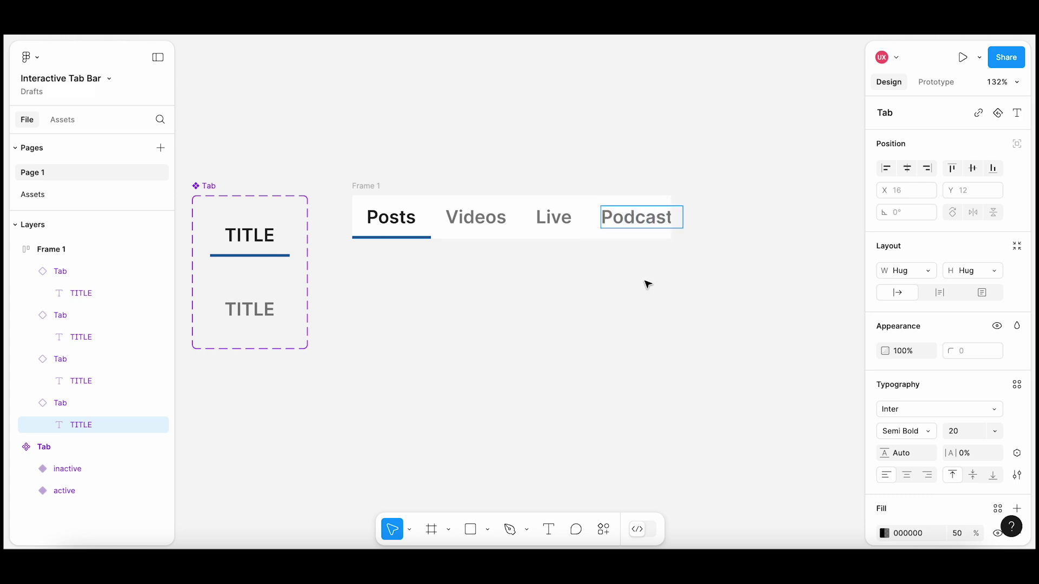
key("Escape")
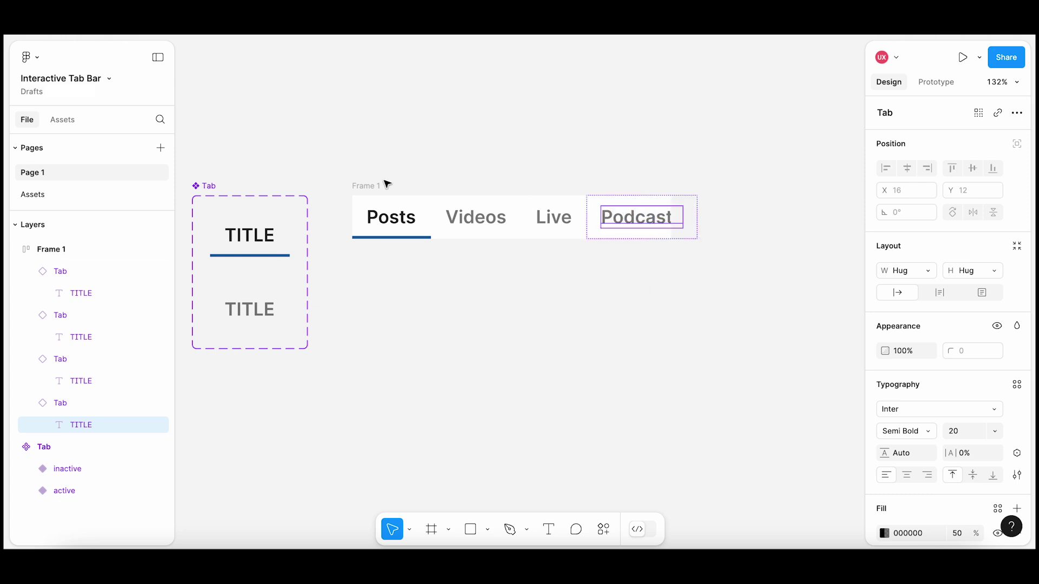
left_click(384, 185)
left_click_drag(671, 206, 708, 206)
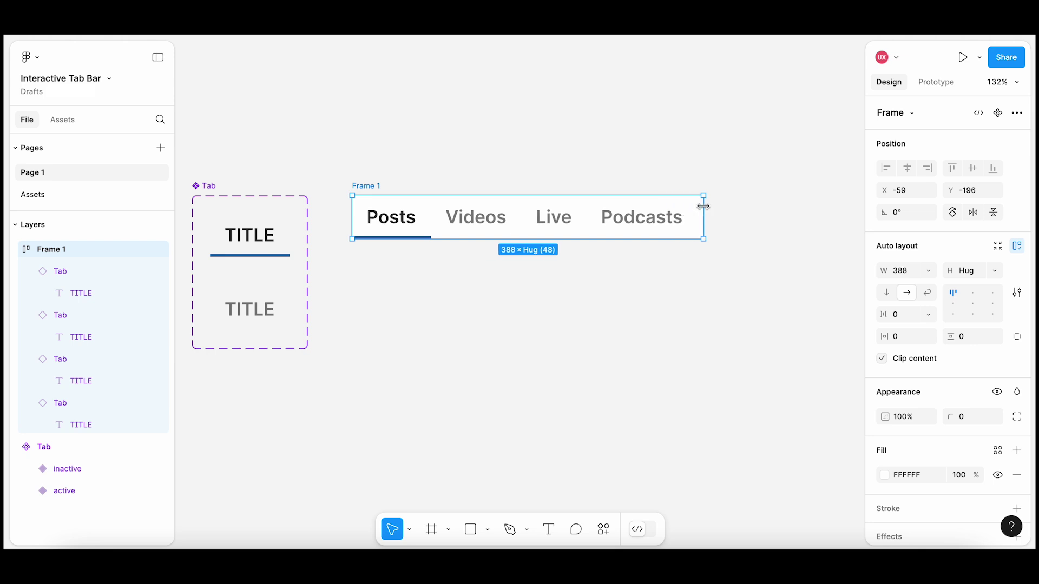
- Copy Frame 1 and paste it as Frame 2, aligned directly beneath
left_click(704, 293)
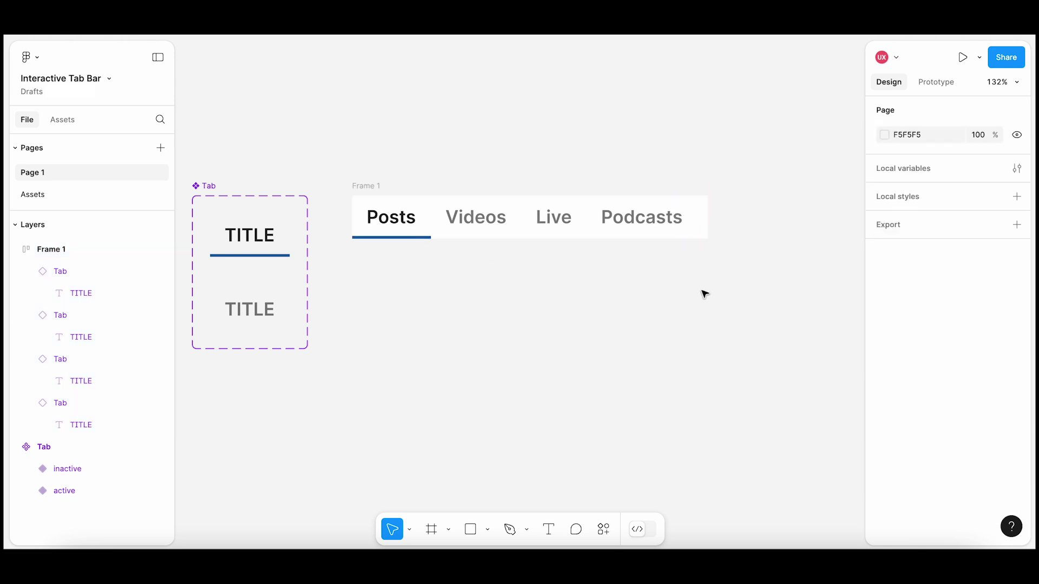
scroll(529, 180, "down", 3, "ctrl")
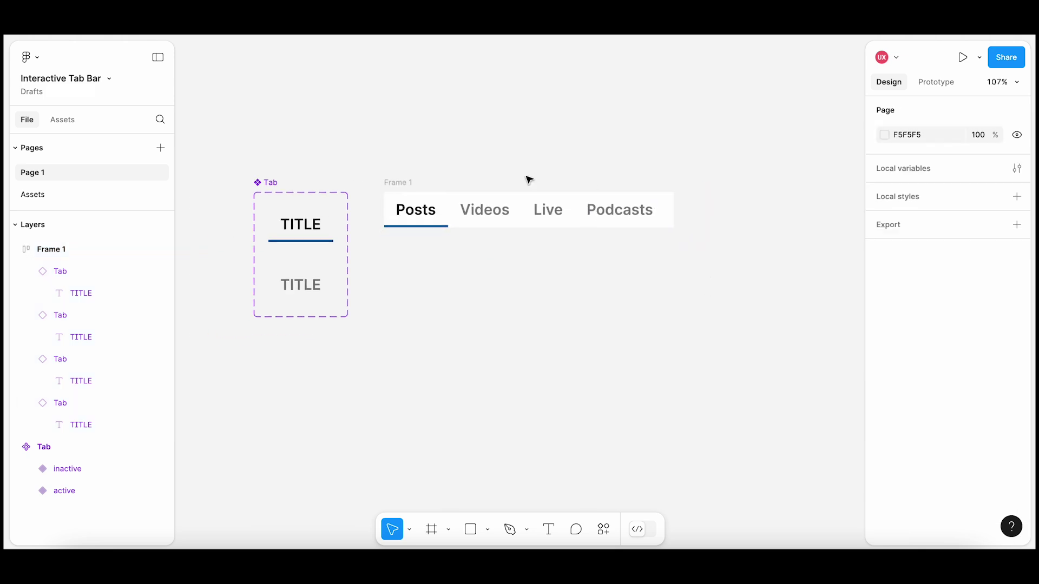
left_click(409, 182)
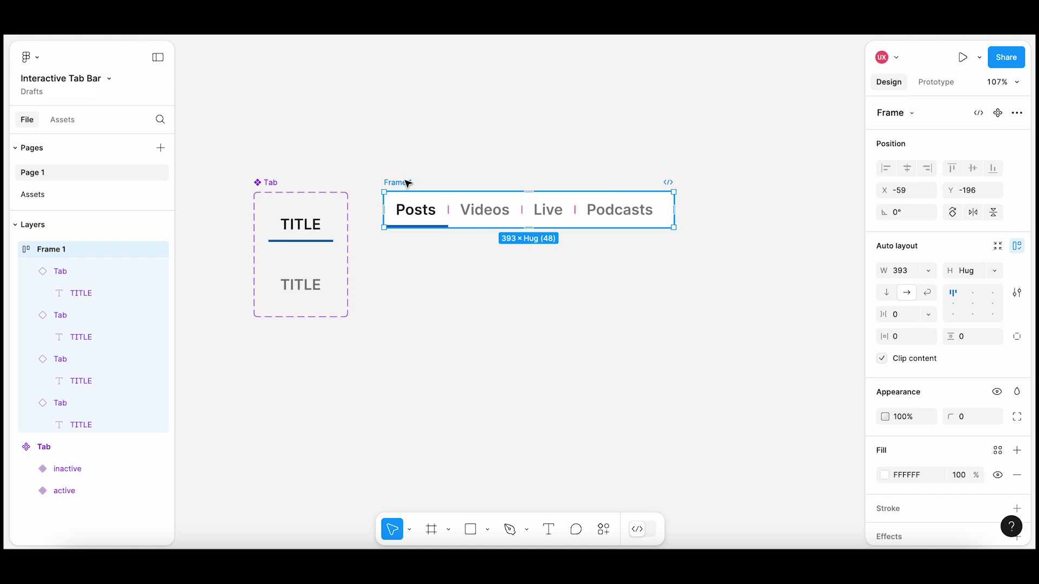
right_click(409, 184)
left_click(462, 93)
left_click(429, 211)
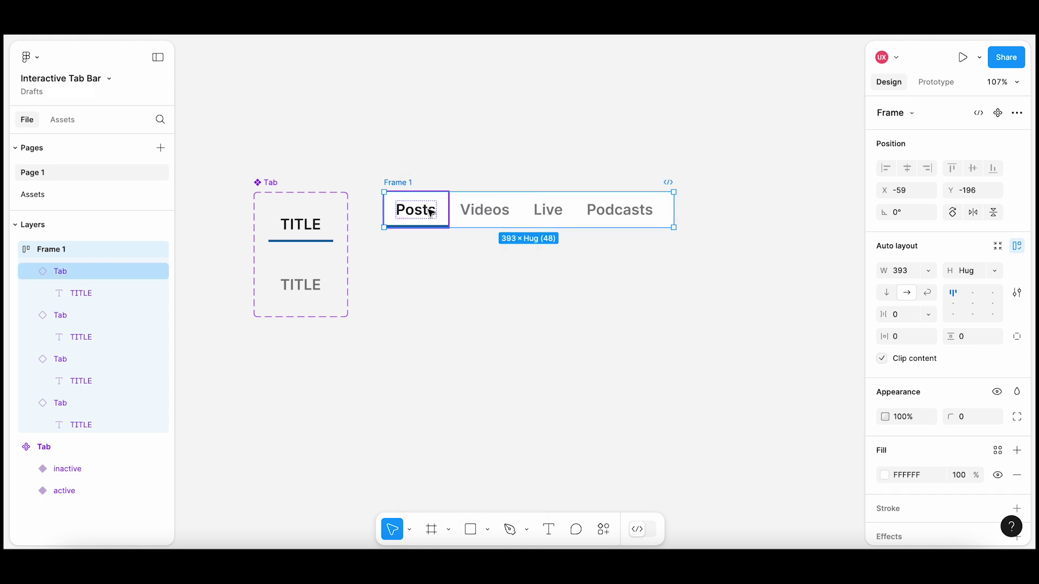
right_click(389, 264)
left_click(409, 274)
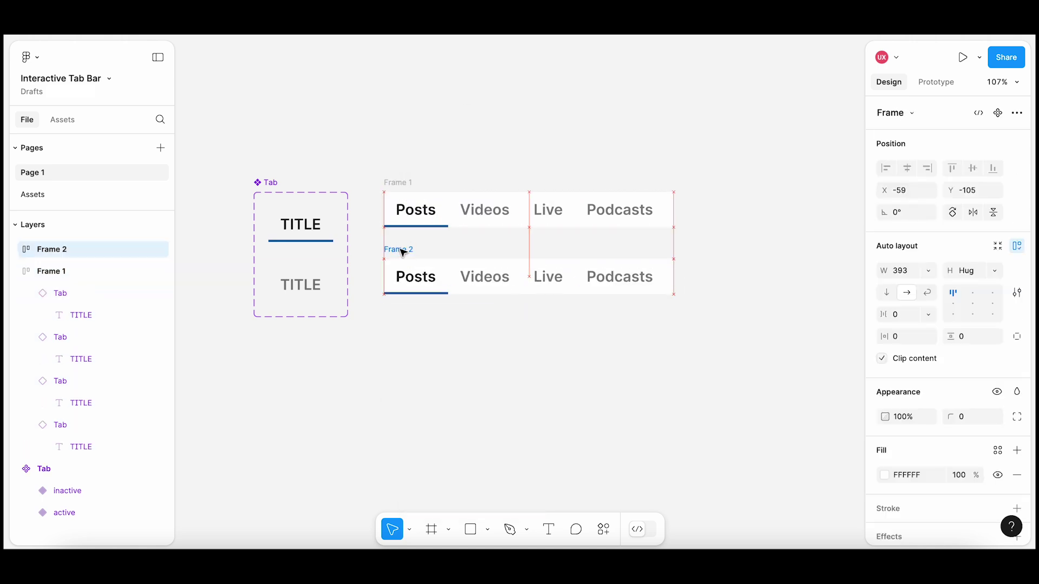
left_click_drag(403, 252, 403, 248)
- Paste two more copies as Frames 3 and 4, stacked below Frame 2
left_click(399, 333)
right_click(402, 332)
left_click(416, 338)
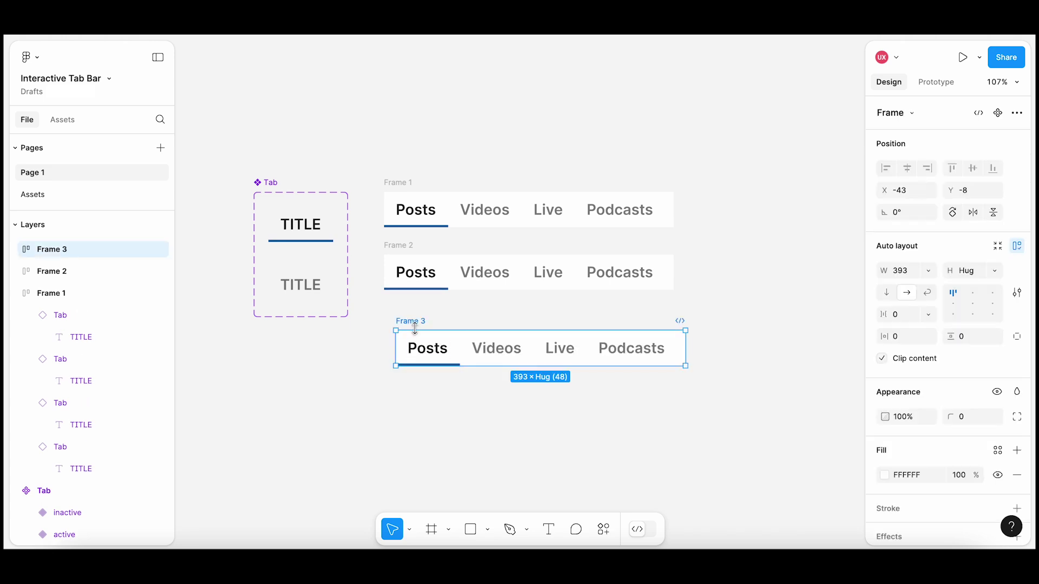
left_click_drag(415, 328, 404, 316)
left_click(405, 388)
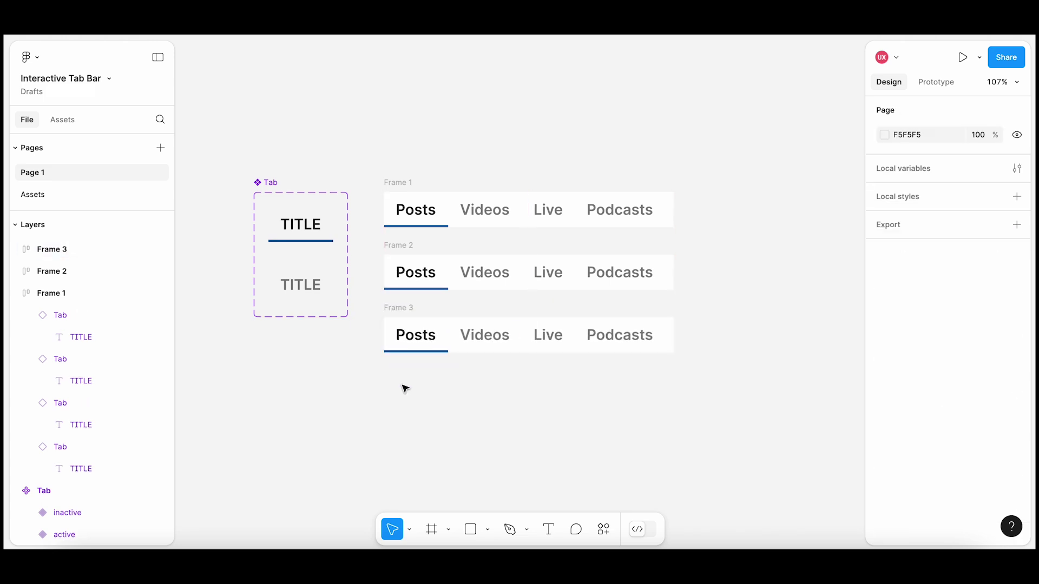
right_click(405, 388)
left_click(427, 372)
left_click_drag(428, 373, 398, 372)
- In Frame 2, make the Videos tab active and the Posts tab inactive
left_click(497, 273)
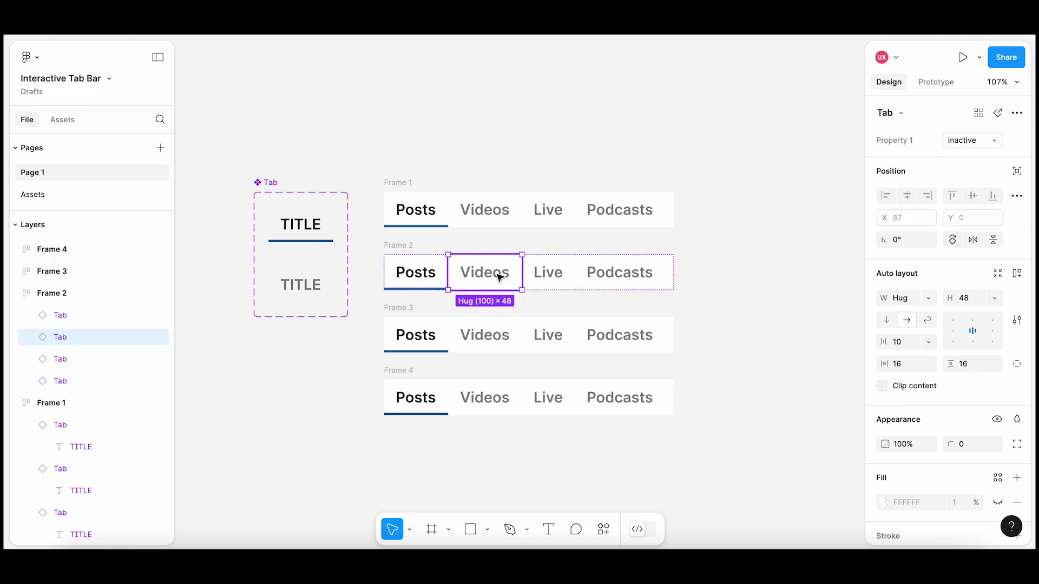
left_click(974, 141)
left_click(927, 158)
left_click(415, 273)
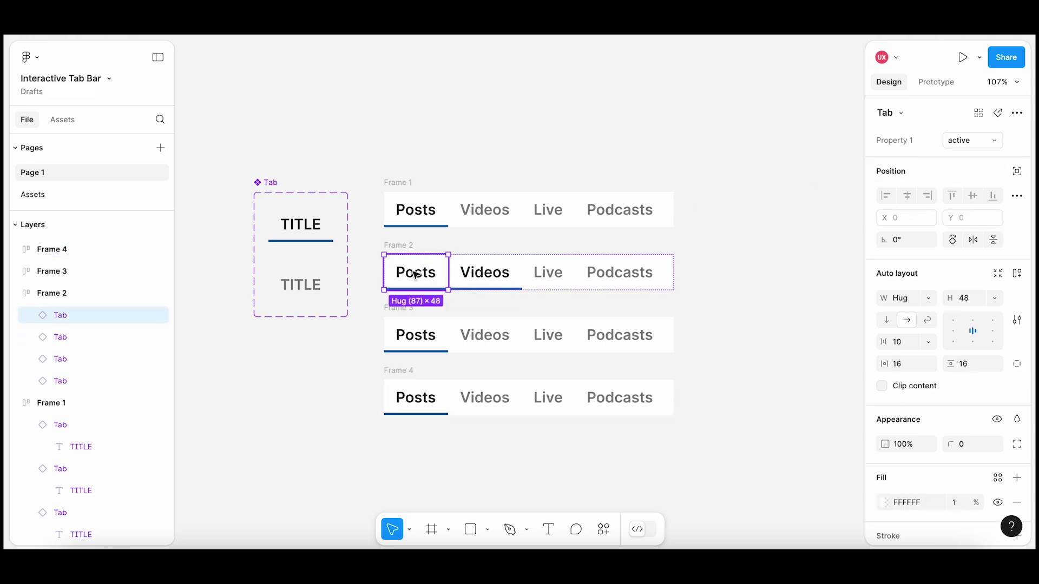
left_click(958, 142)
left_click(940, 130)
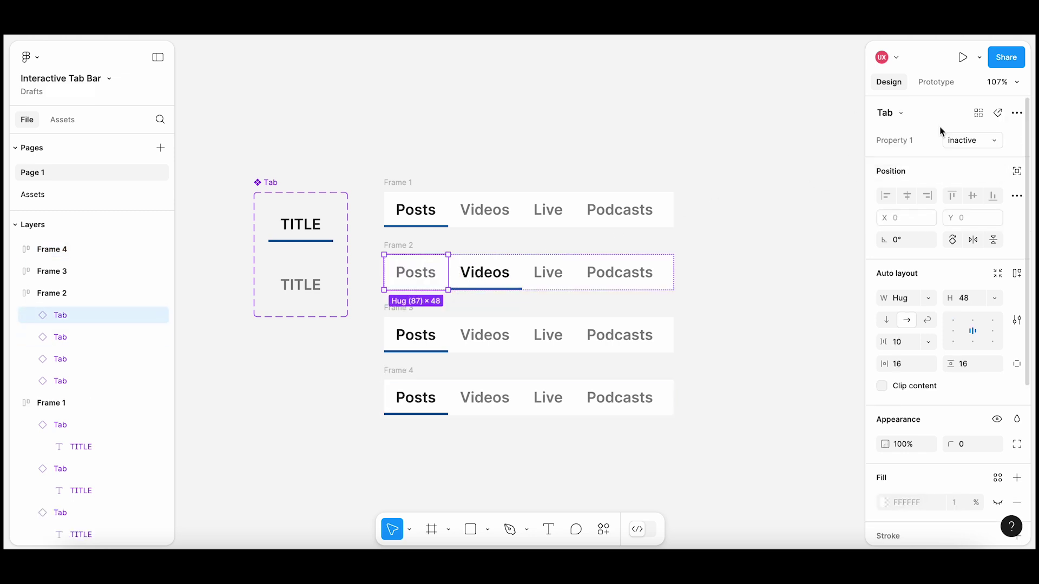
- In Frame 3, make the Live tab active and the Posts tab inactive
left_click(558, 334)
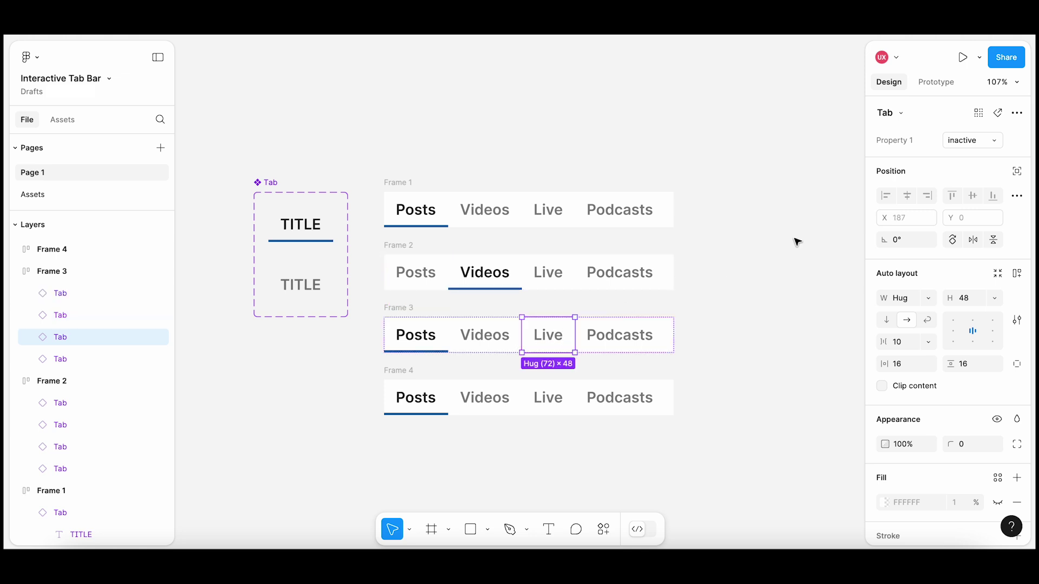
left_click(972, 140)
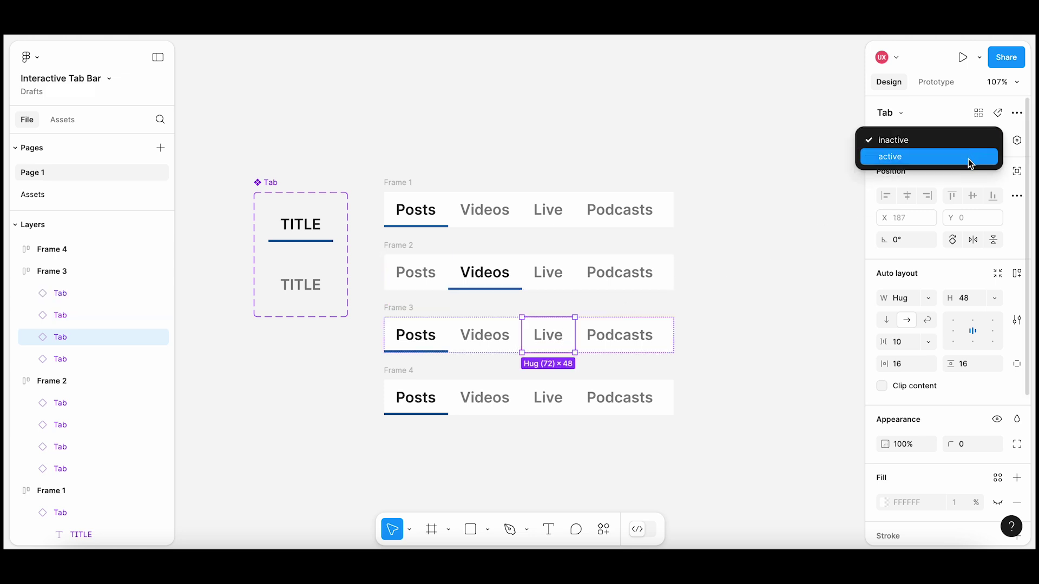
left_click(968, 157)
left_click(431, 341)
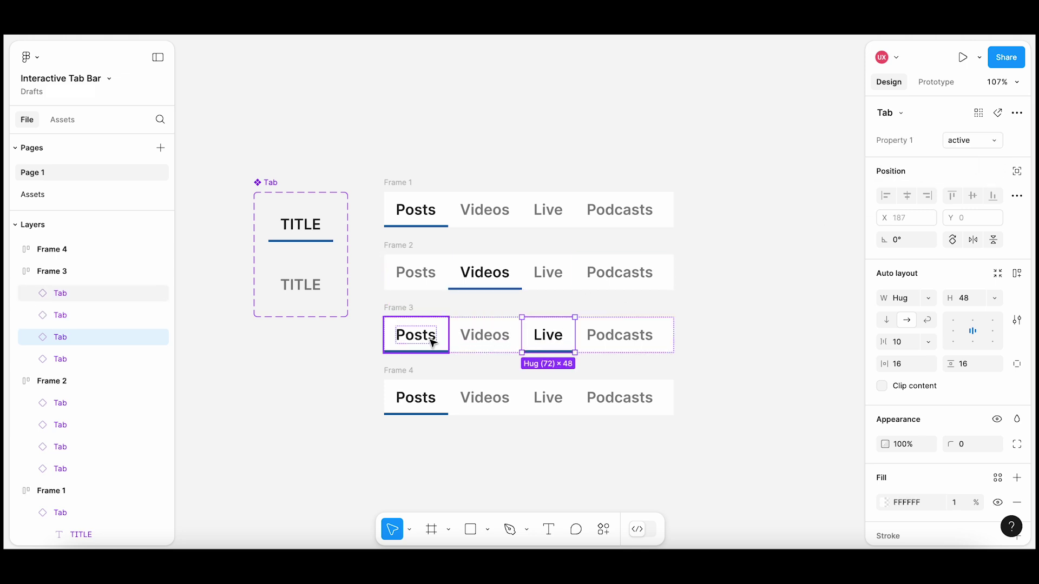
left_click(995, 140)
left_click(937, 124)
- In Frame 4, make Podcasts active and Posts inactive, then select all four frames
left_click(612, 398)
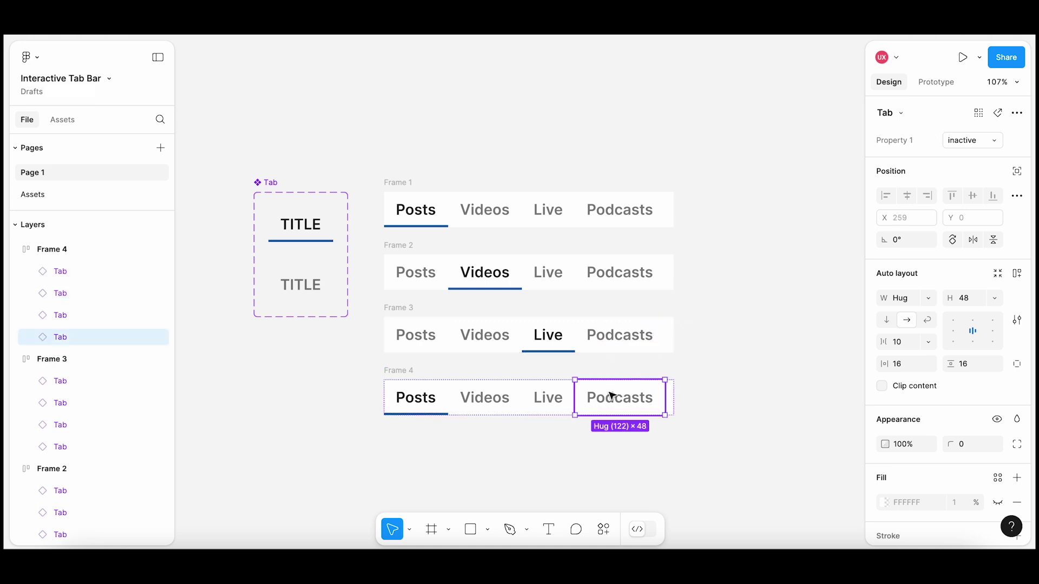
left_click(960, 142)
left_click(936, 158)
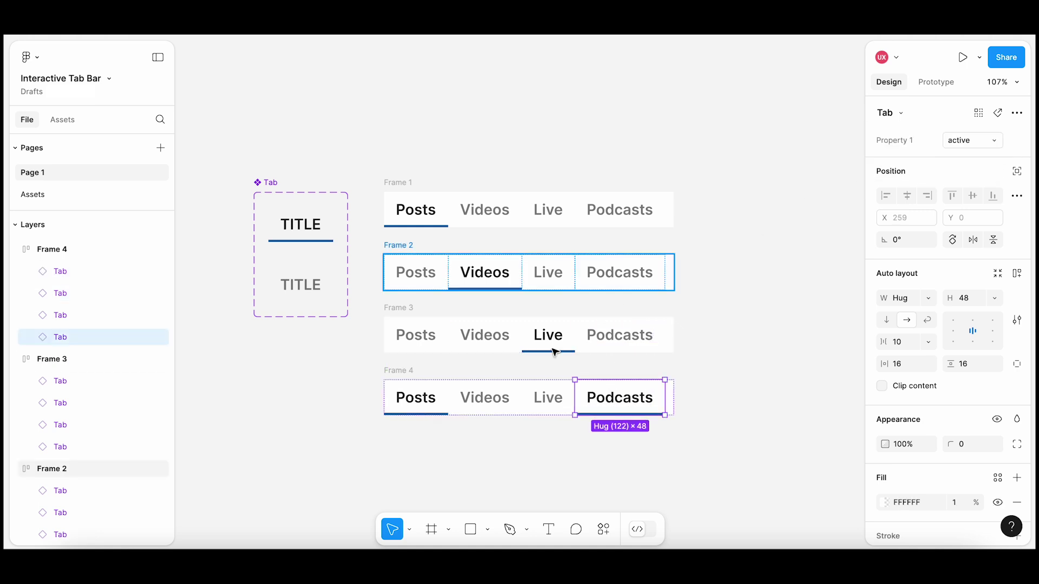
left_click(416, 397)
left_click(974, 141)
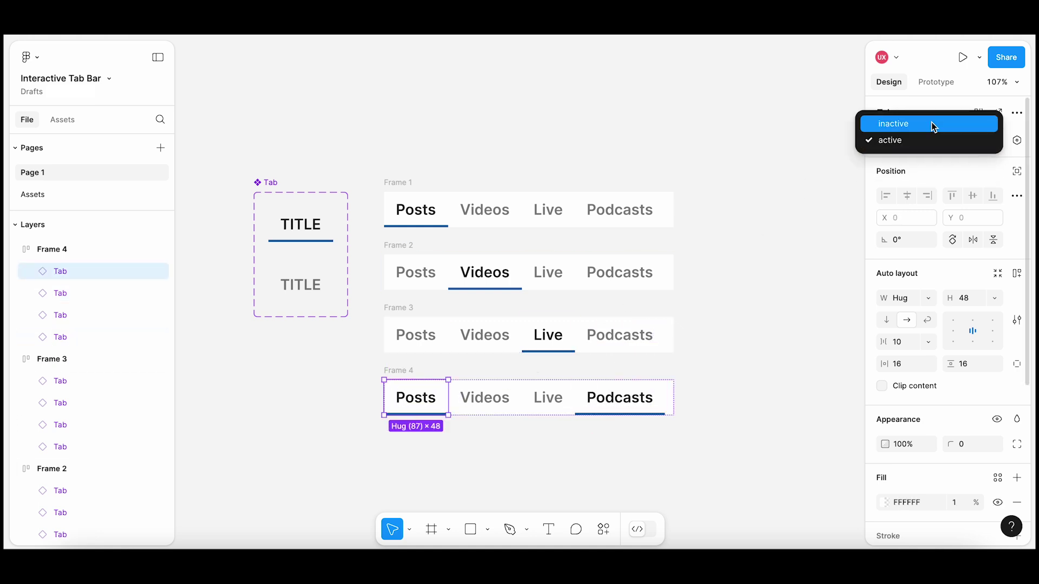
left_click(933, 124)
left_click(672, 180)
left_click_drag(374, 171, 713, 438)
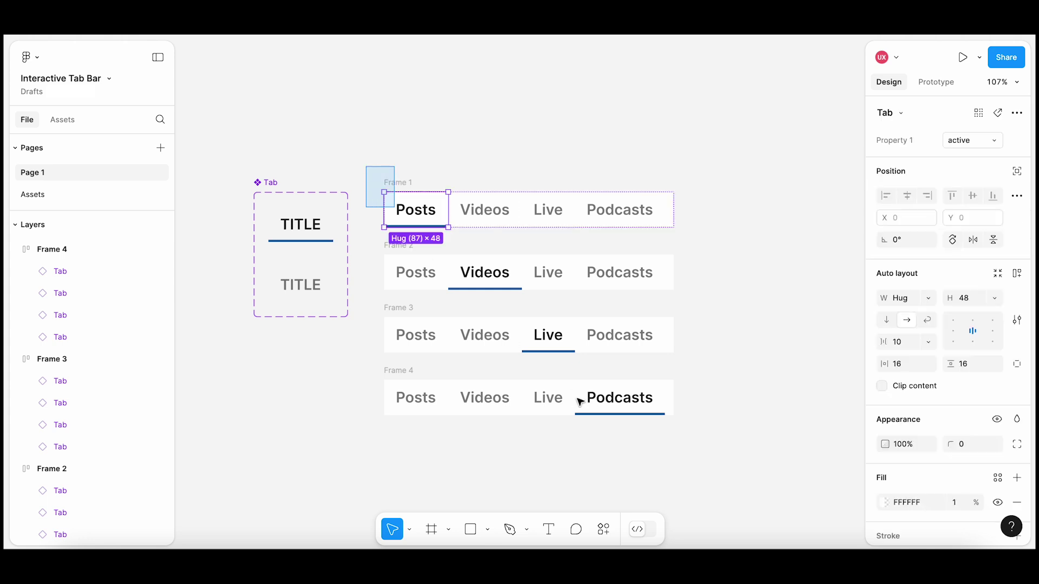
- Combine the four tab-bar frames into a component set
left_click(1021, 113)
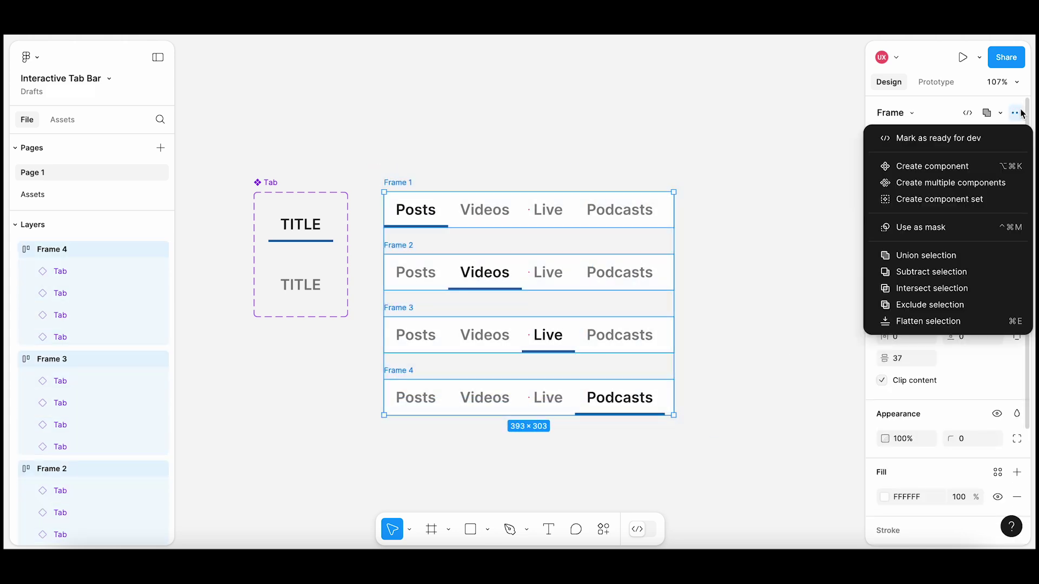
left_click(999, 200)
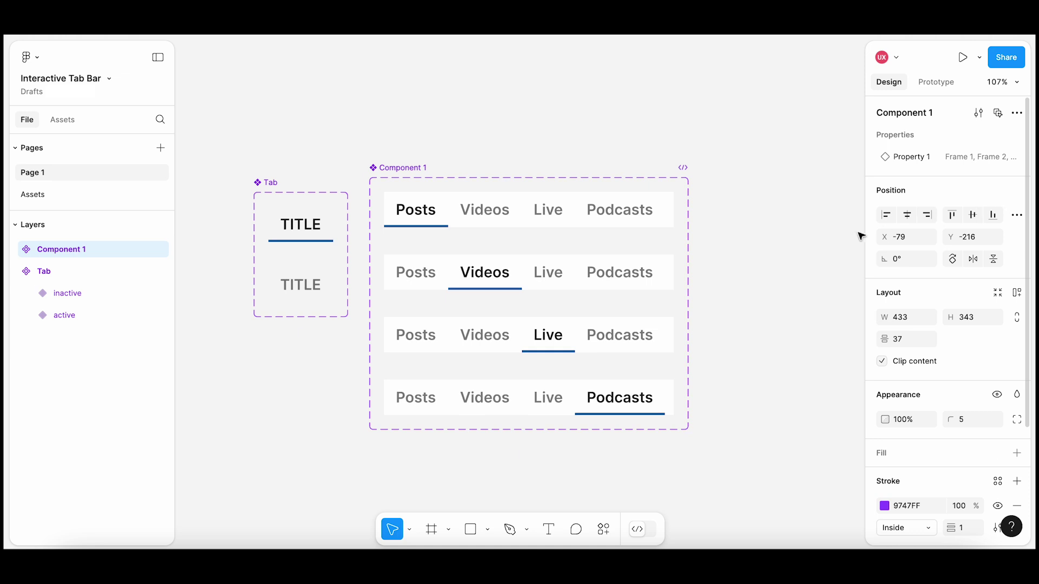
left_click(790, 255)
left_click(593, 222)
- Rename the variants' Property 1 values to variant 1 through variant 4
left_click(958, 157)
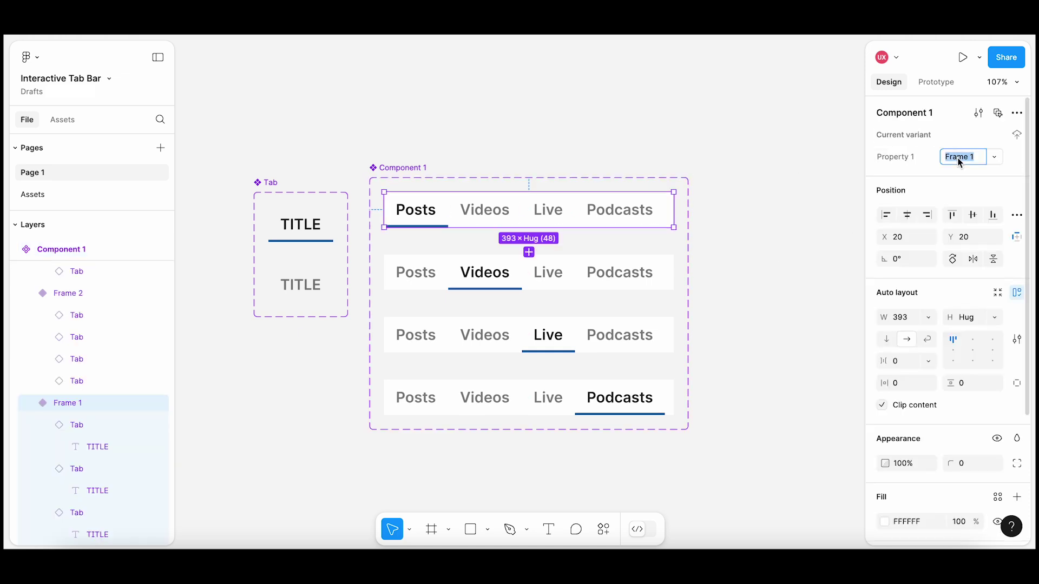
type("variant")
key("Tab")
type("v")
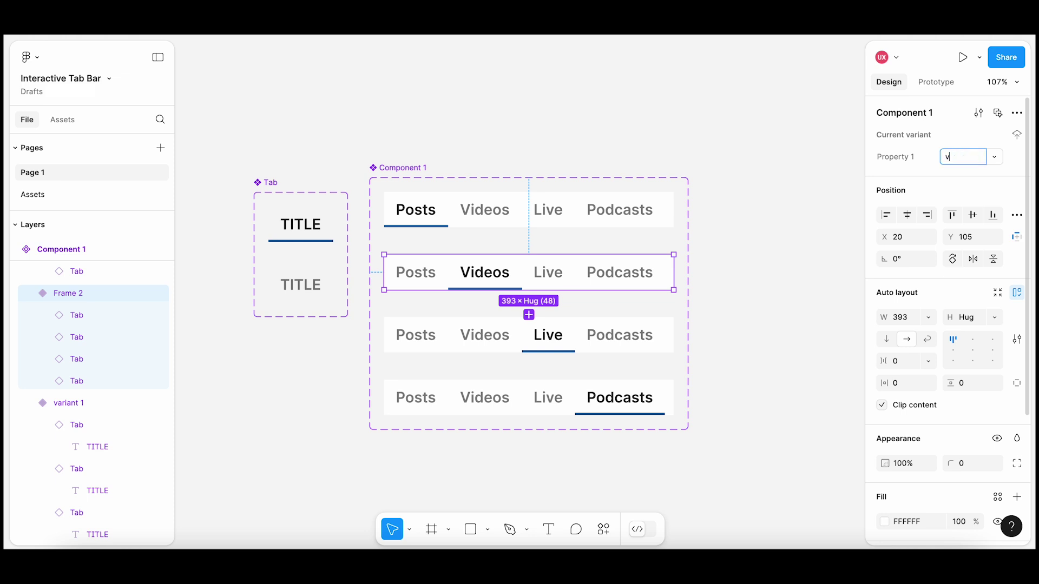
type("ariant 2")
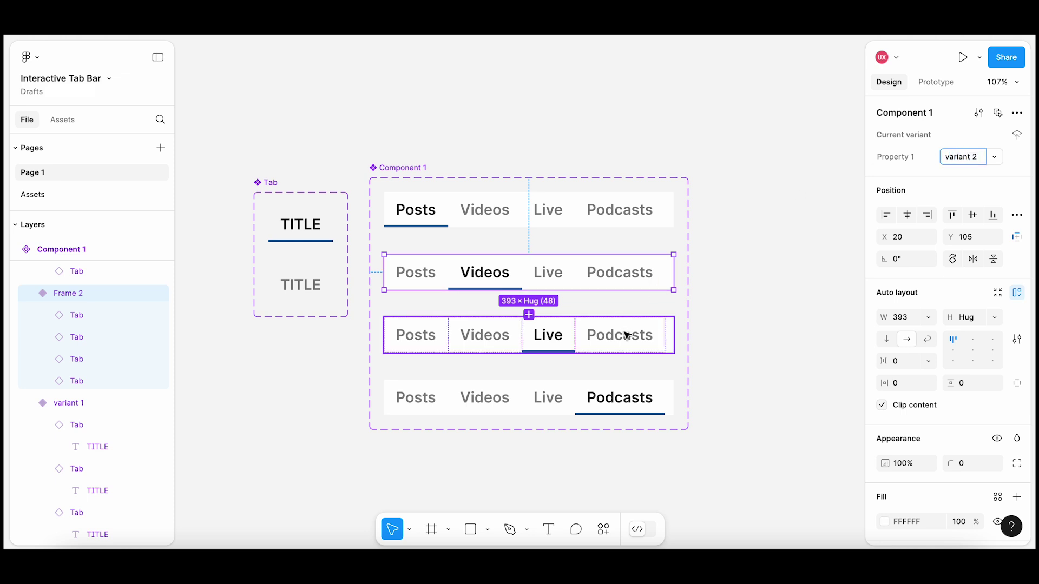
key("Tab")
type("va")
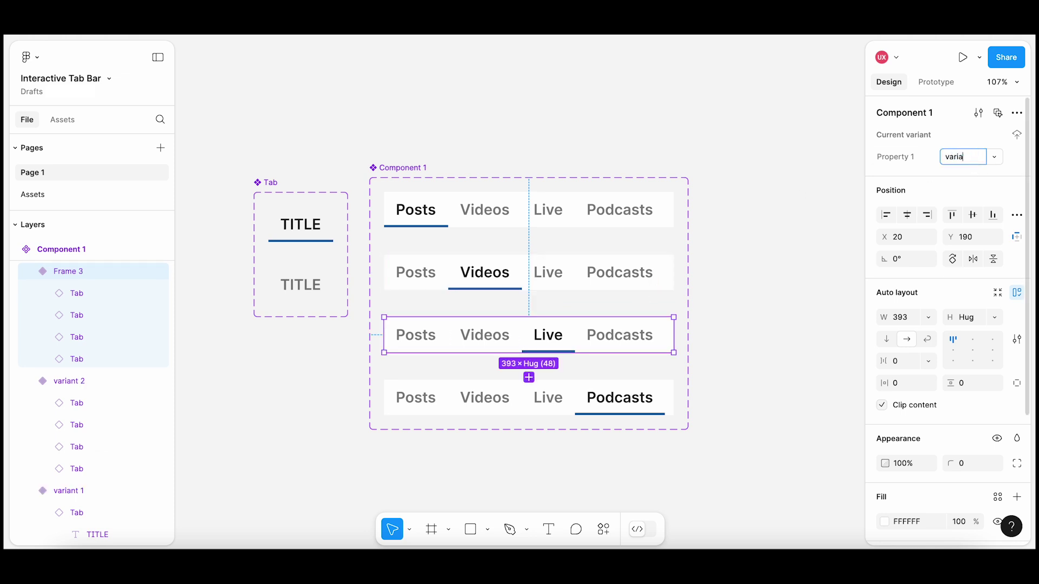
key("Tab")
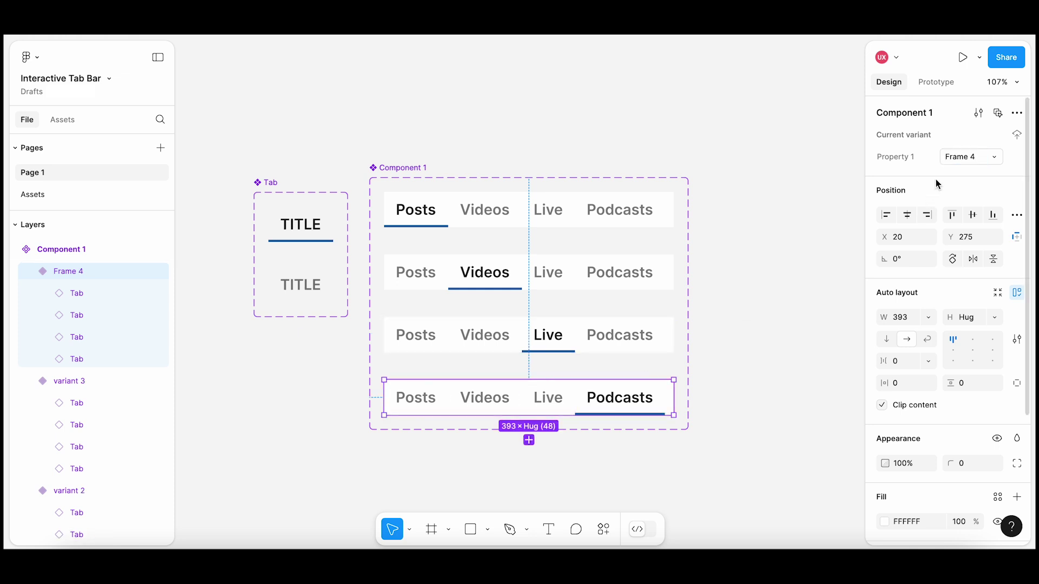
type("variant")
left_click(774, 201)
- Rename the component set from Component 1 to Tab bar
scroll(775, 202, "down", 5, "ctrl")
scroll(743, 227, "right", 5)
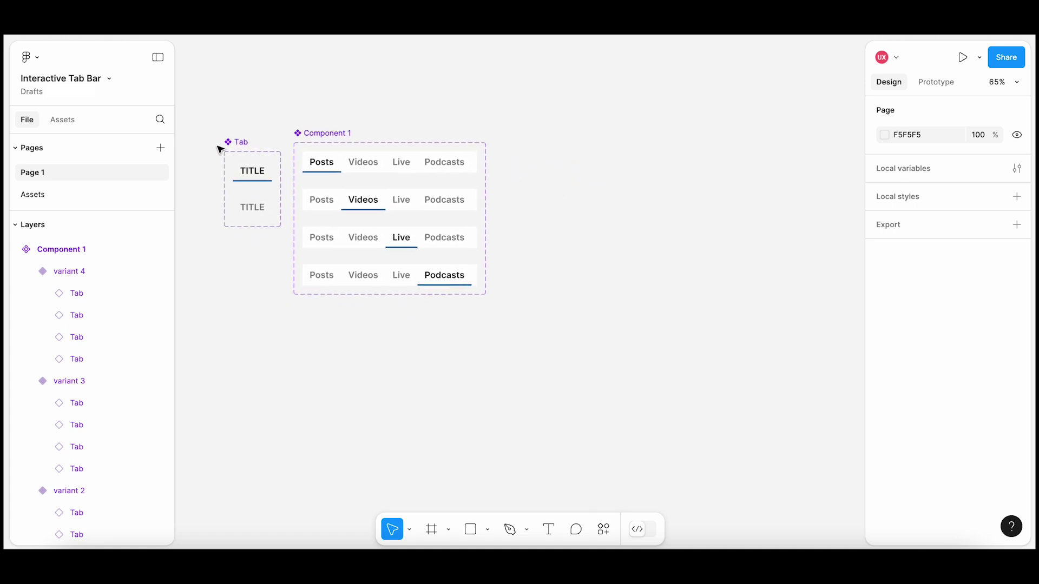
left_click_drag(237, 152, 237, 143)
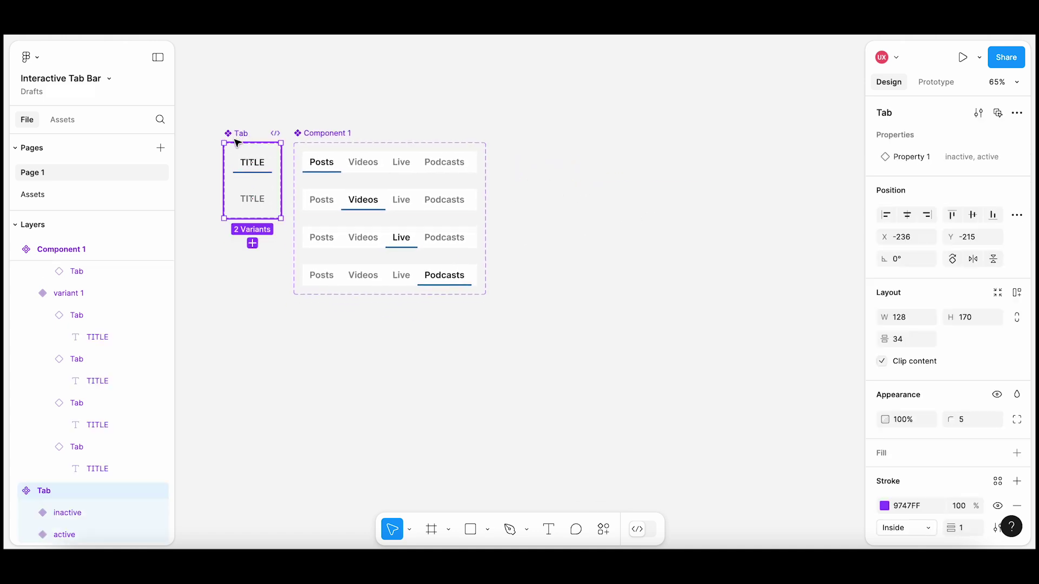
left_click(251, 315)
left_click(327, 134)
double_click(327, 133)
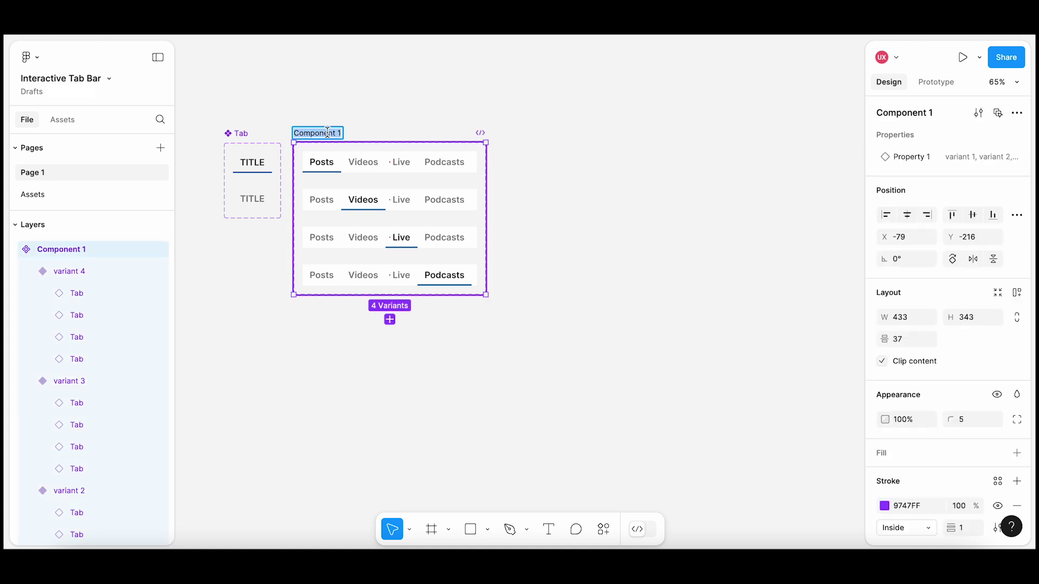
type("Tab bar")
key("Return")
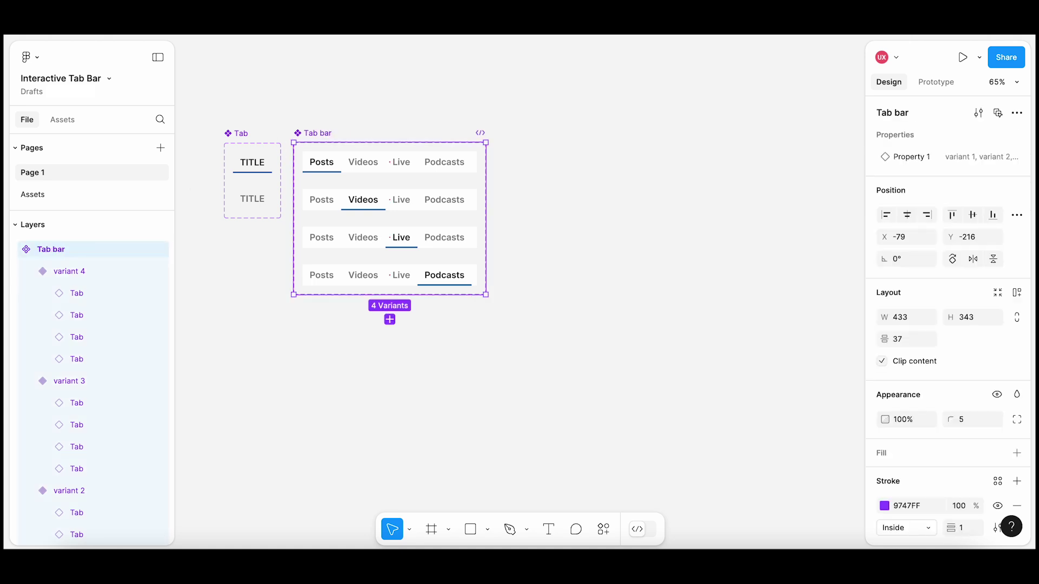
left_click(361, 91)
left_click(15, 249)
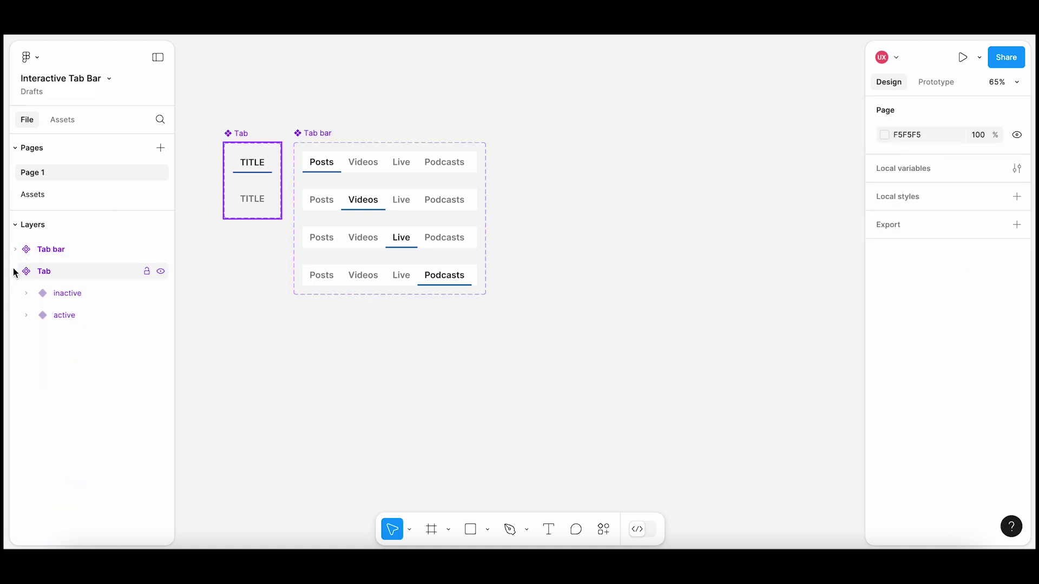
- Copy the four Wireframes frames (Posts, Videos, Live, Podcasts) on the Assets page
left_click(14, 272)
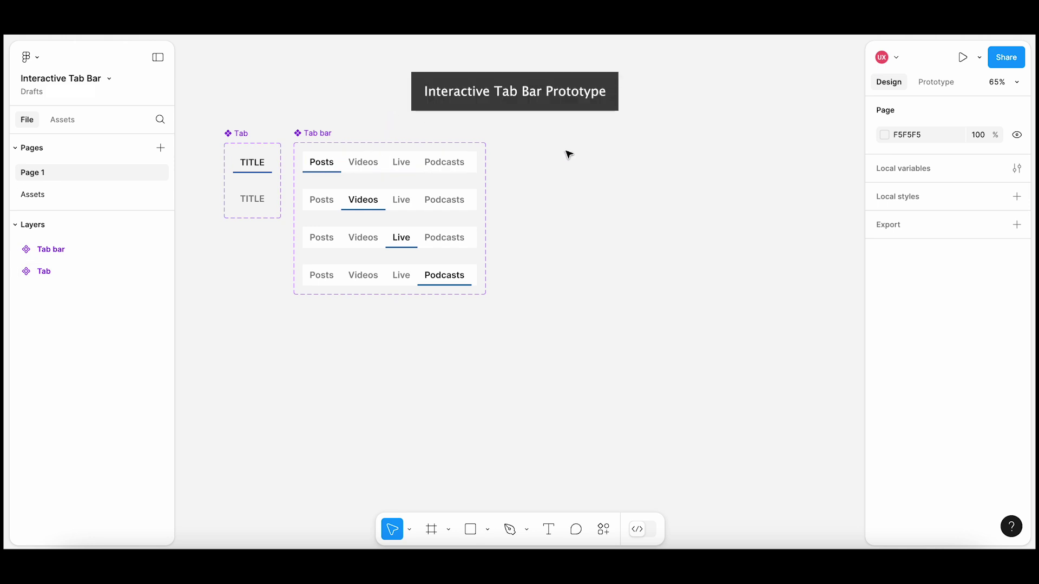
left_click(65, 196)
left_click(413, 193, "shift")
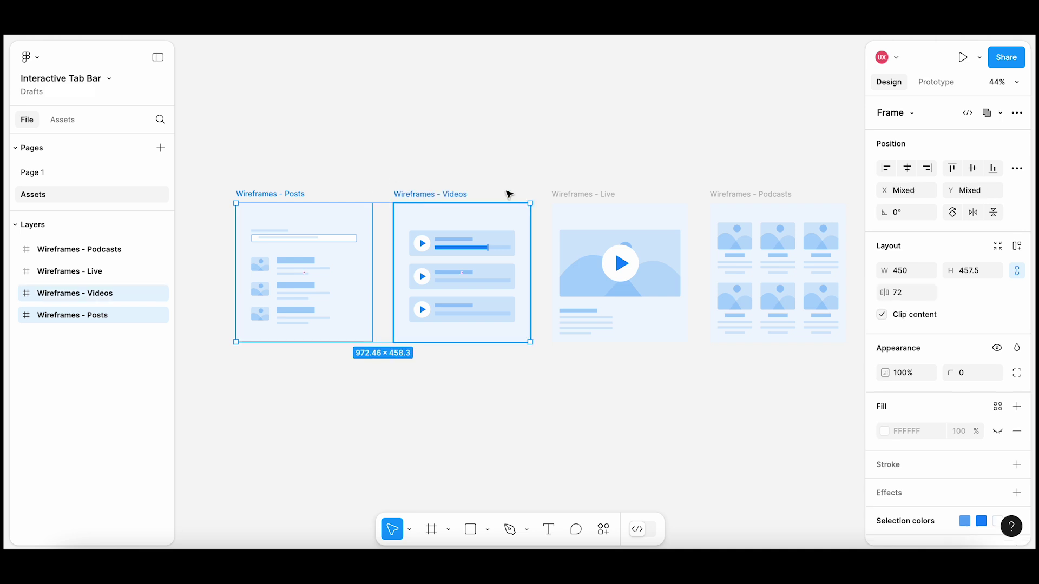
left_click(575, 194, "shift")
left_click(764, 196, "shift")
right_click(763, 196)
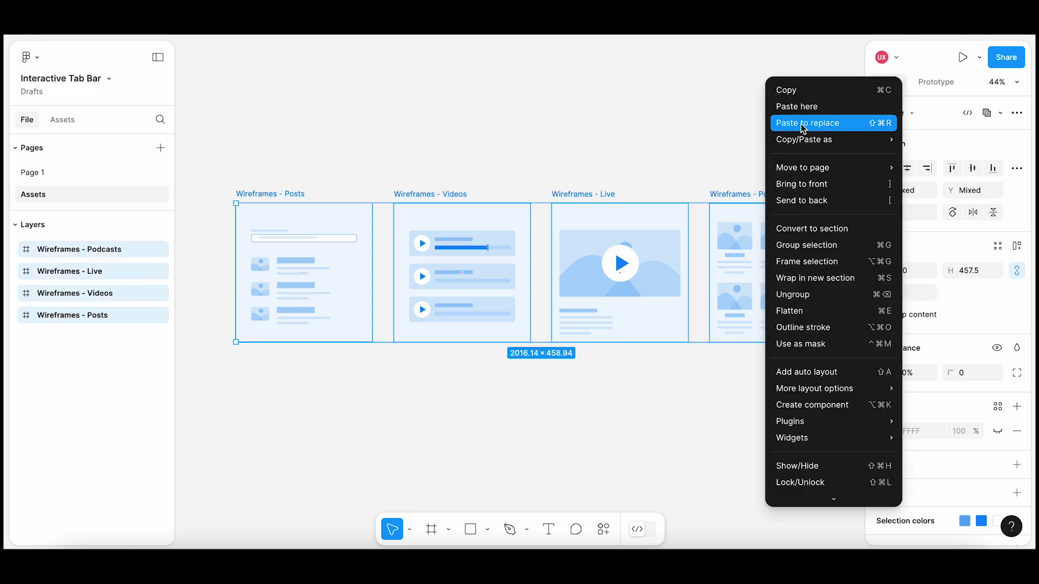
left_click(808, 91)
- Paste the four copied wireframes onto Page 1
left_click(43, 173)
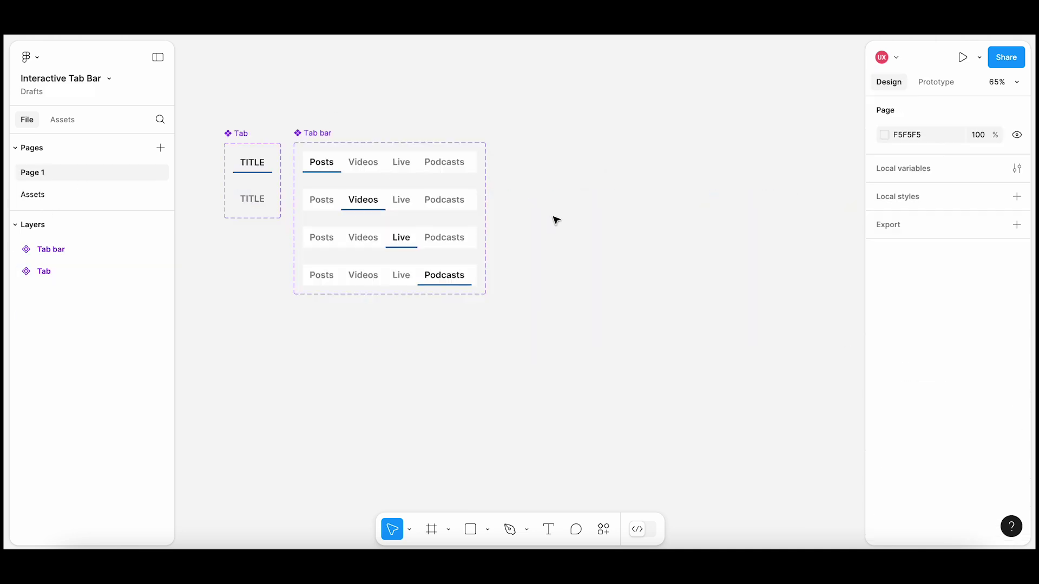
right_click(550, 172)
left_click(573, 182)
left_click(601, 142)
- Line up the four wireframes in a row, Posts first through Podcasts
scroll(629, 144, "right", 5)
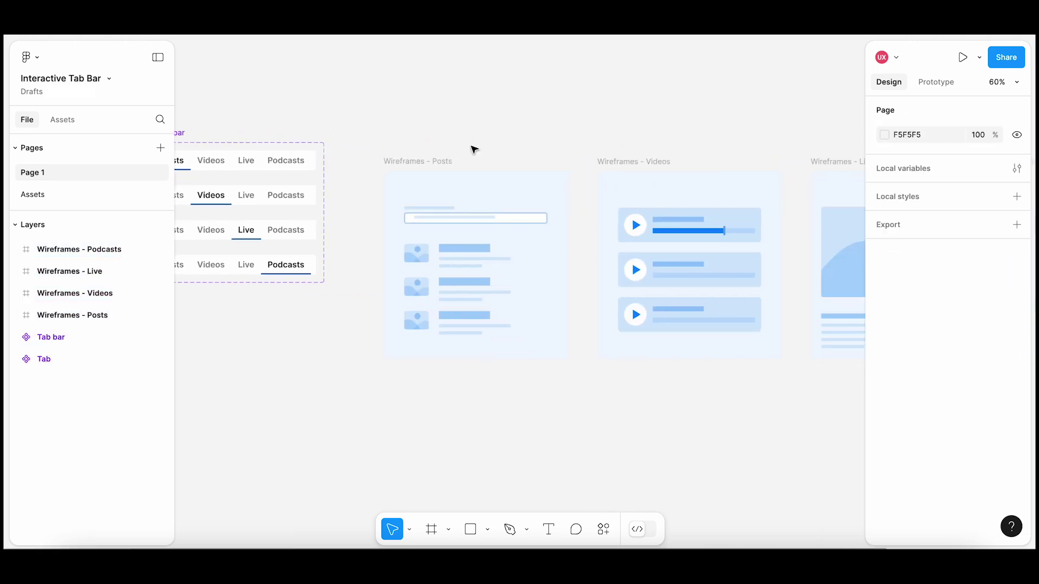
left_click(426, 160)
left_click(648, 160)
scroll(563, 154, "right", 5)
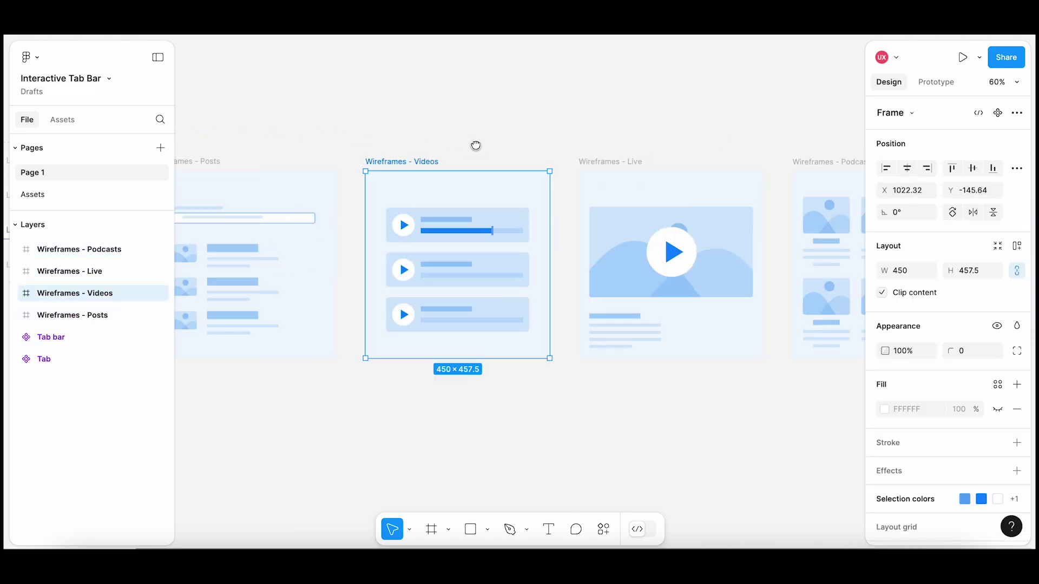
left_click(558, 161)
left_click(807, 160)
scroll(626, 127, "left", 5)
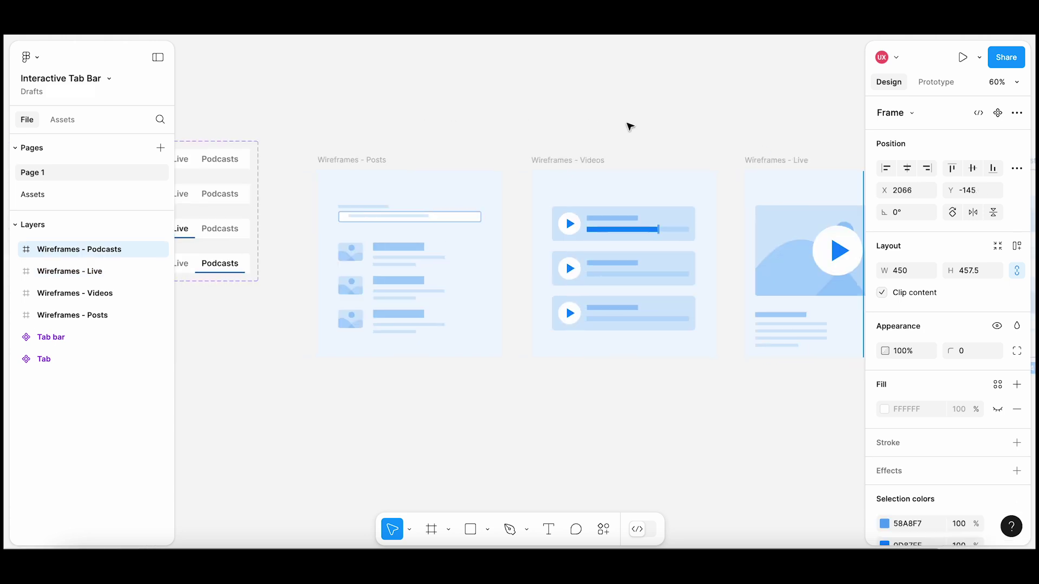
left_click_drag(374, 160, 387, 161)
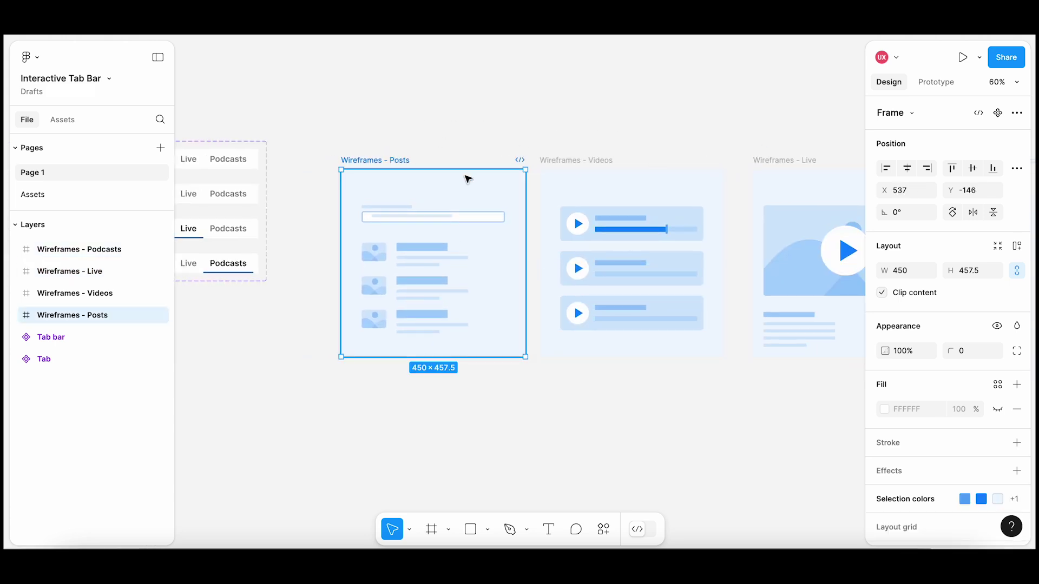
left_click_drag(398, 165, 405, 165)
scroll(403, 162, "down", 5)
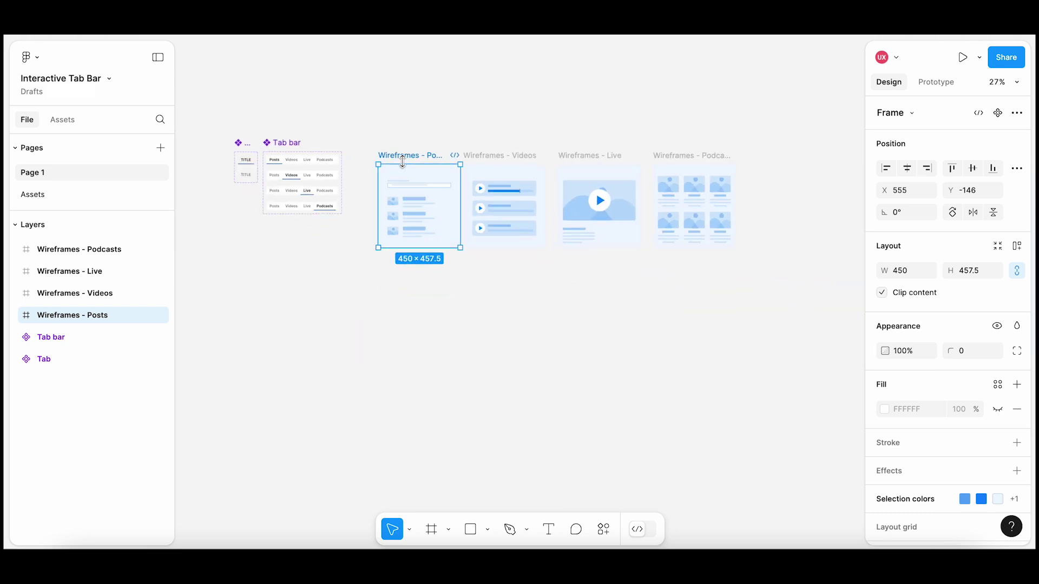
left_click(400, 125)
- Wrap the four wireframes in a new frame named Pages
left_click_drag(363, 144, 747, 292)
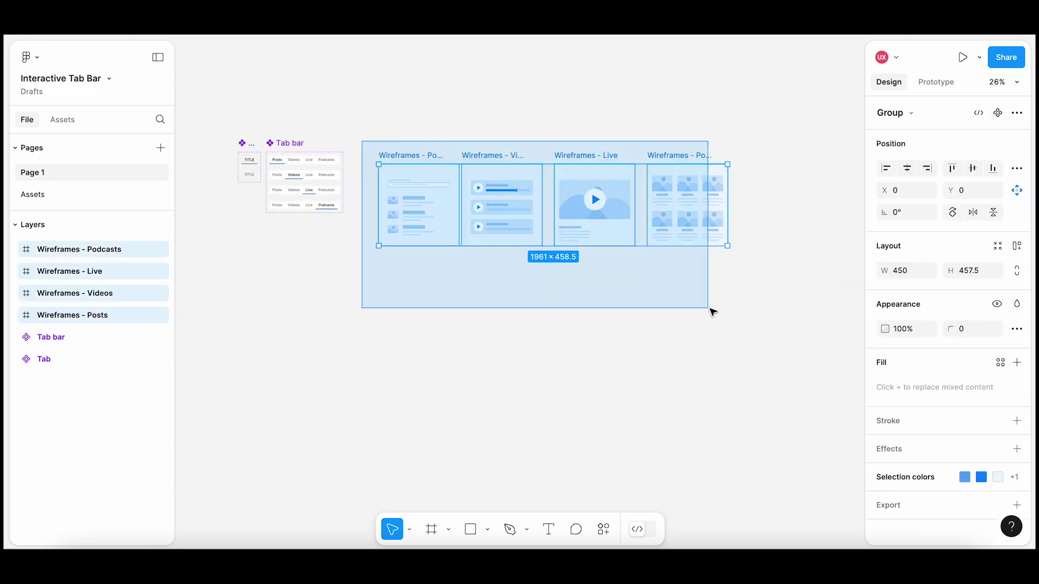
right_click(670, 160)
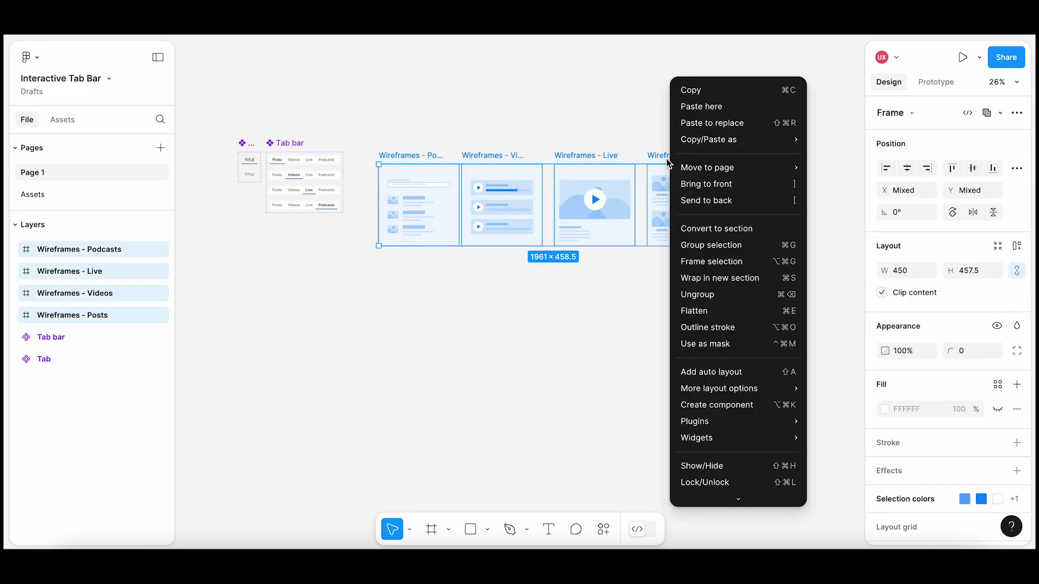
left_click(717, 261)
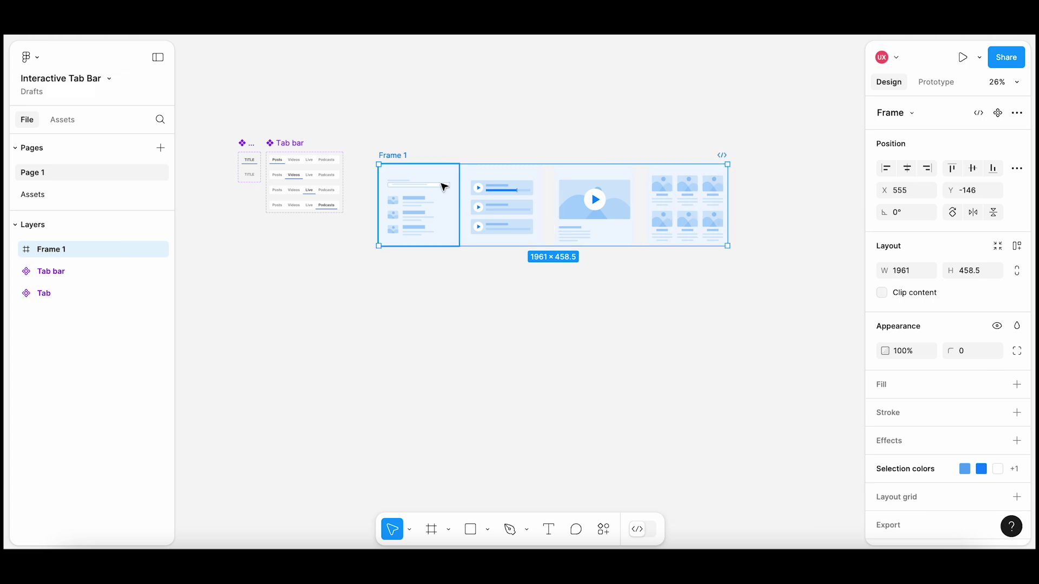
double_click(400, 155)
type("Pages")
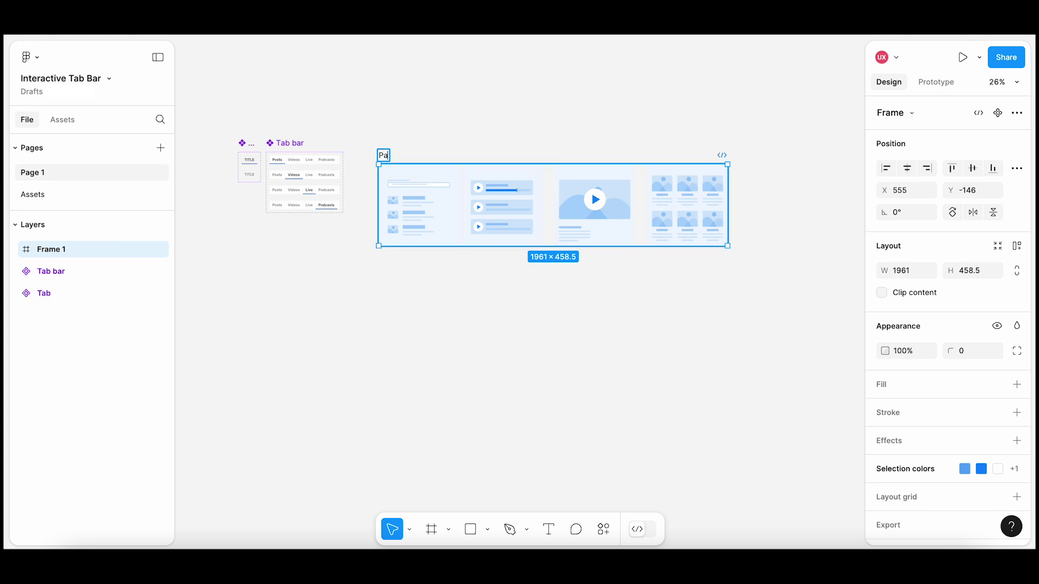
key("Return")
- Give the Pages frame horizontal auto layout with zero gap and move it up-left
scroll(445, 150, "up", 5)
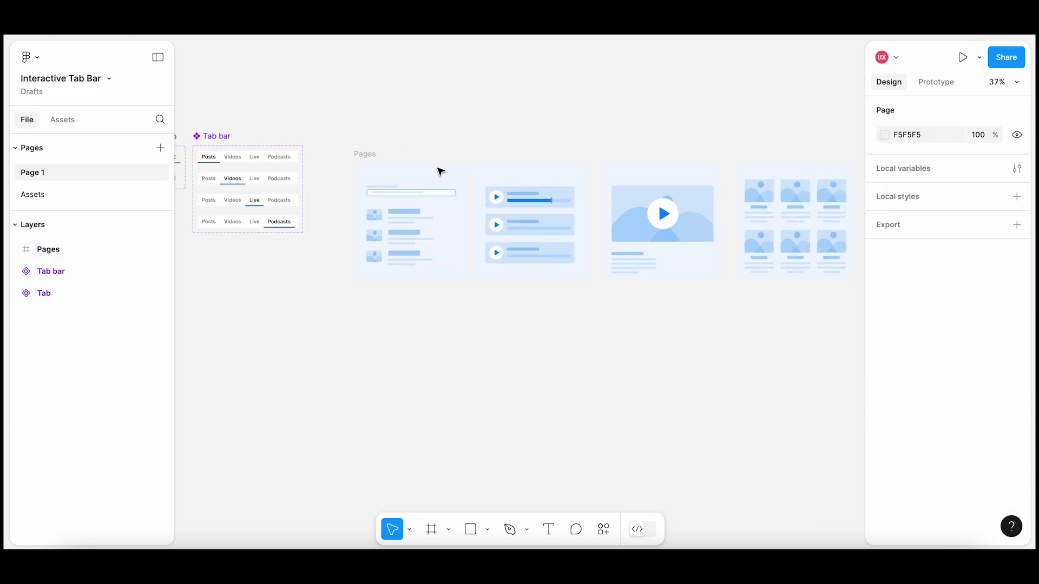
left_click(361, 154)
left_click(1019, 248)
type("0")
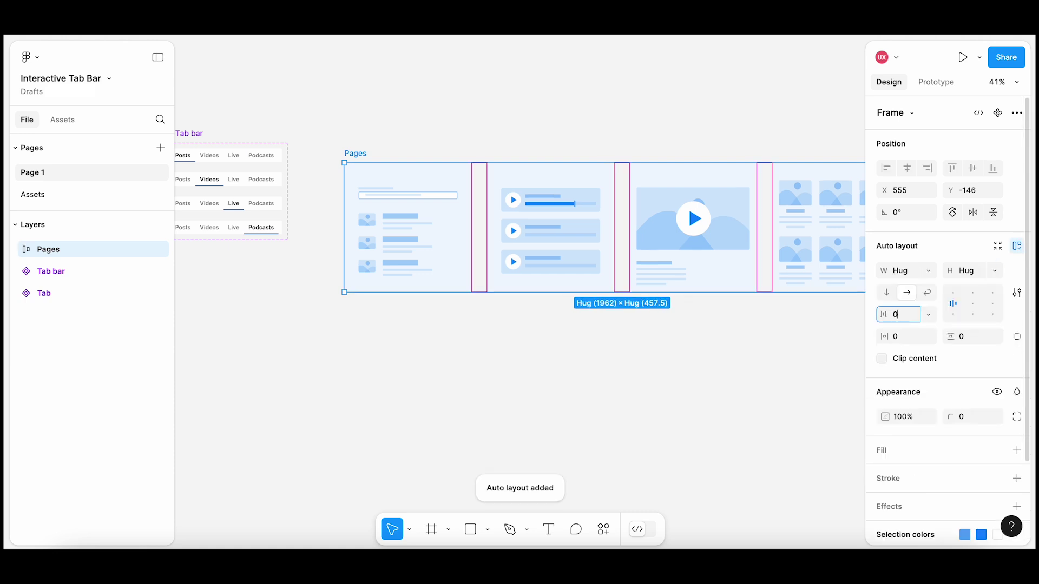
key("Return")
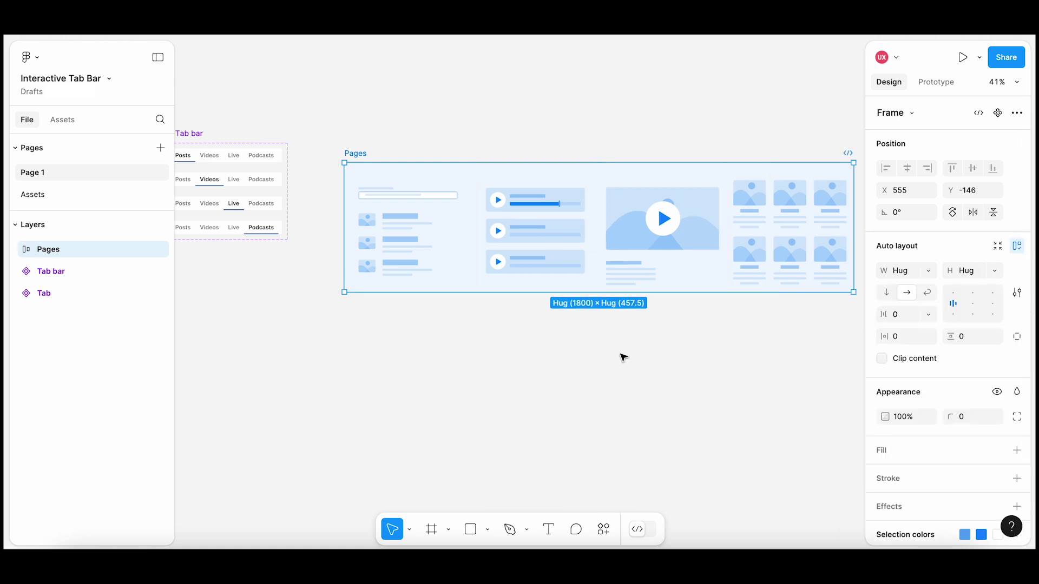
mouse_move(359, 155)
left_mouse_down()
mouse_move(336, 153)
mouse_move(331, 140)
left_mouse_up()
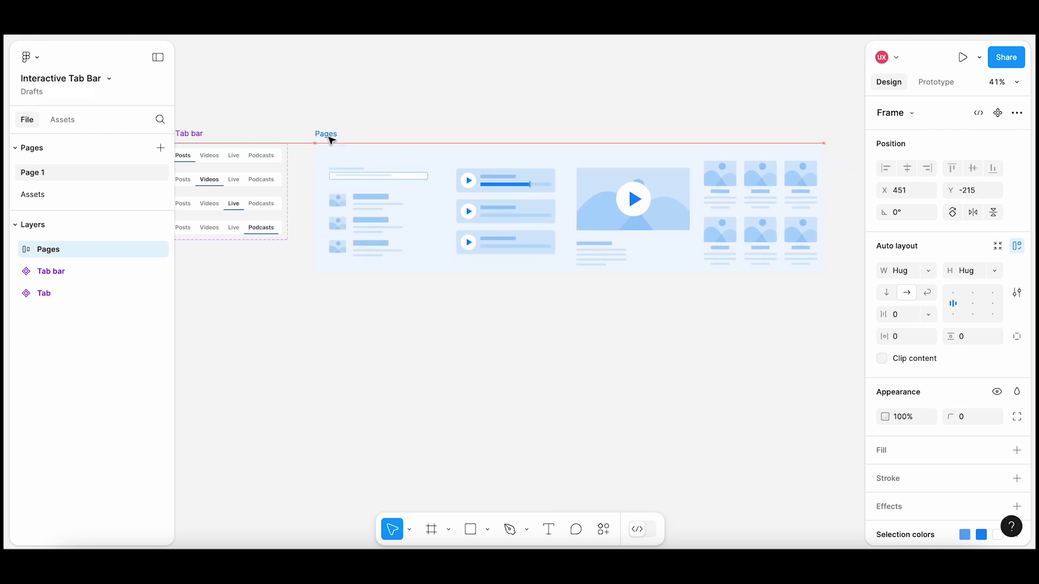
- Nudge the Pages frame slightly to the right
left_click(388, 121)
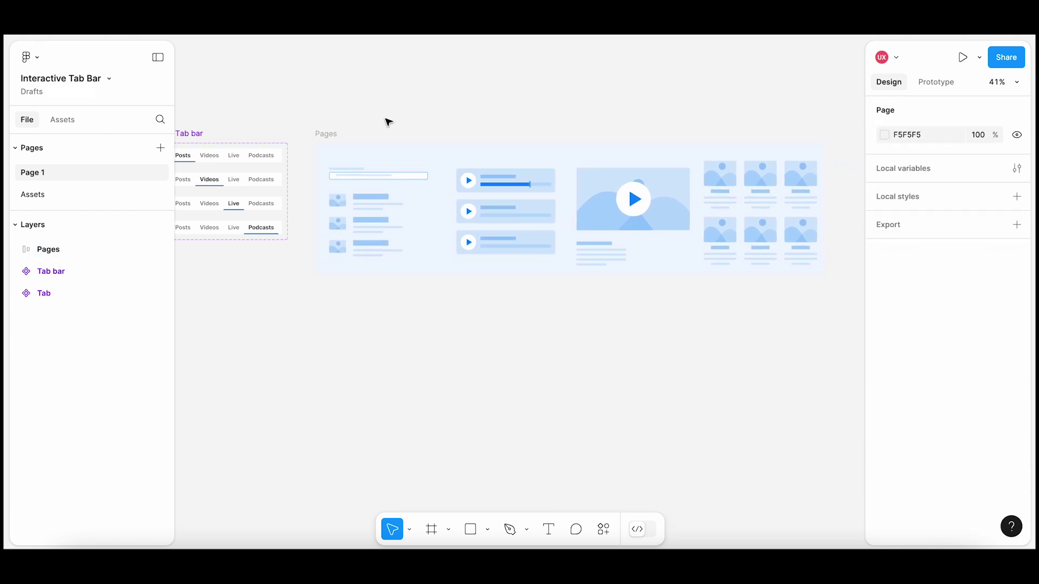
scroll(385, 118, "down", 3)
left_click_drag(437, 133, 443, 138)
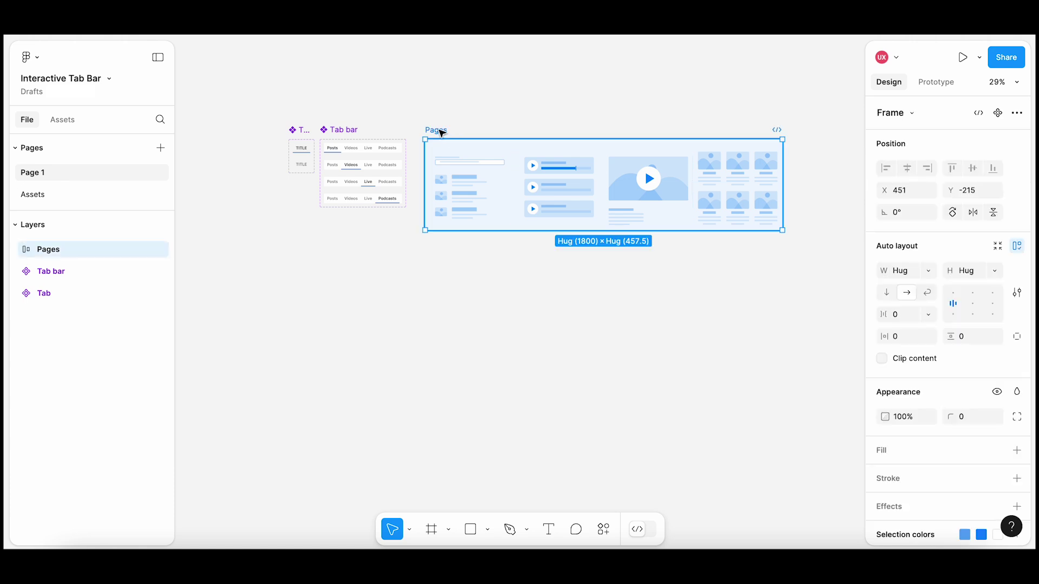
left_click(370, 259)
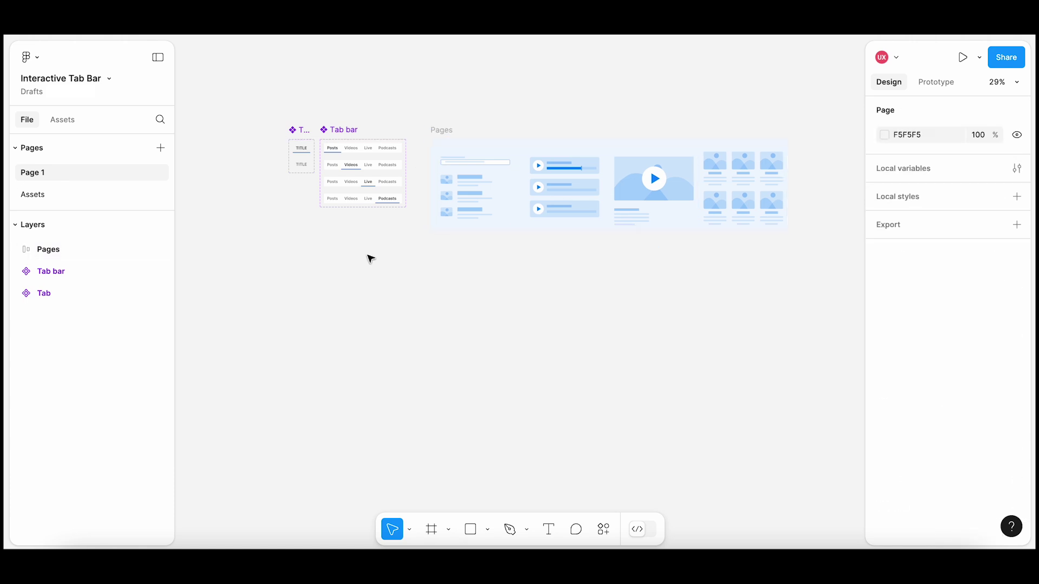
- Draw a 450×816 phone frame, Frame 1, below the tab bar components
scroll(370, 258, "up", 1)
scroll(368, 259, "up", 1)
scroll(367, 283, "up", 1)
scroll(368, 324, "up", 1)
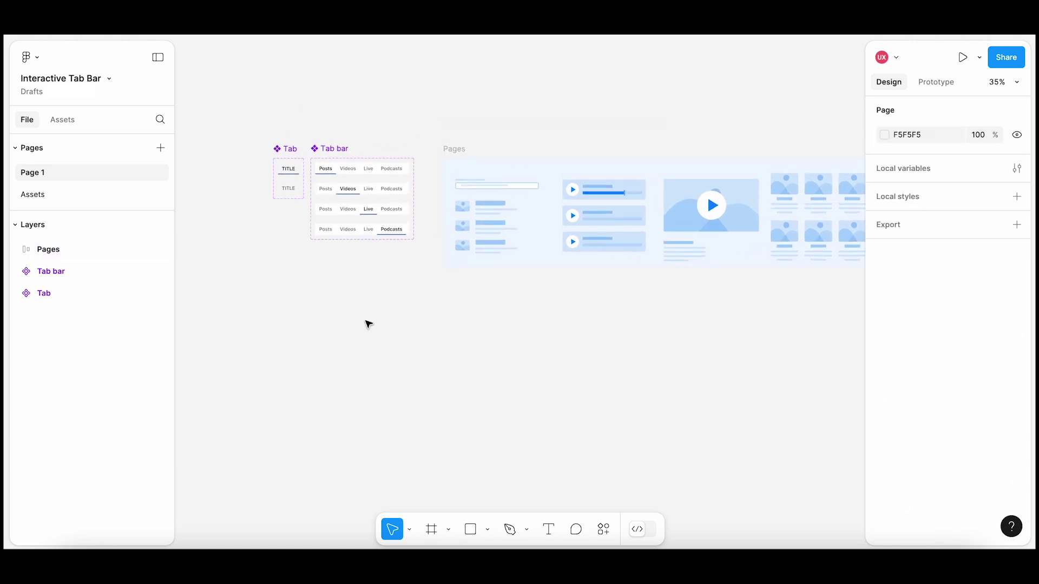
scroll(368, 327, "up", 1)
left_click(440, 532)
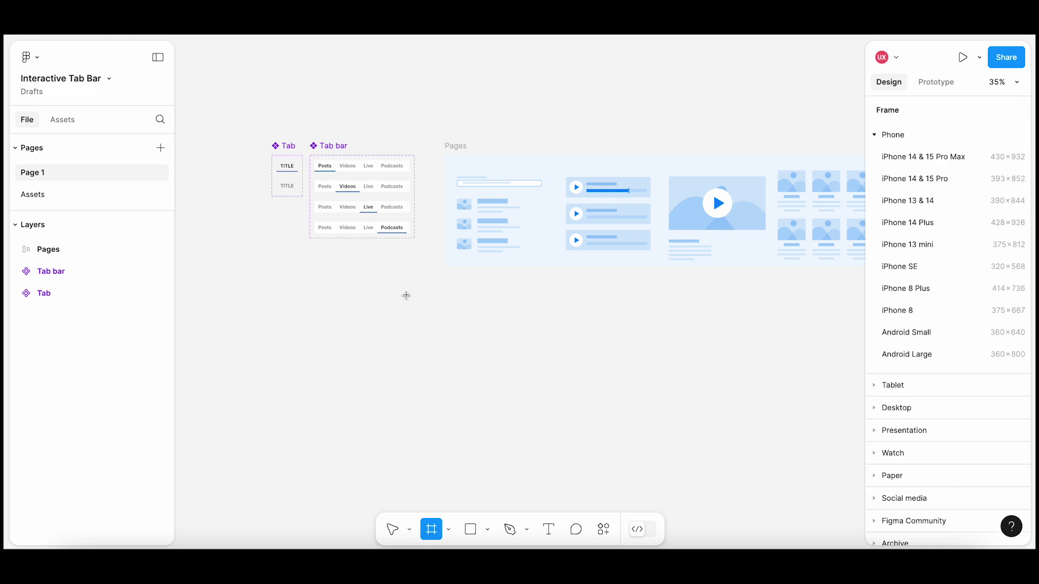
left_click_drag(405, 291, 508, 490)
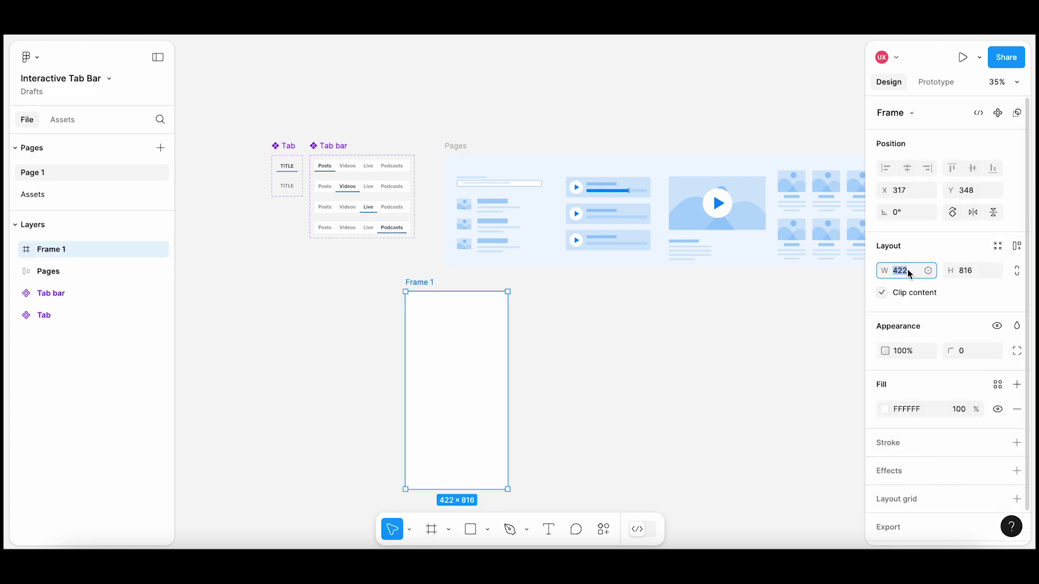
key("Return")
left_click(606, 359)
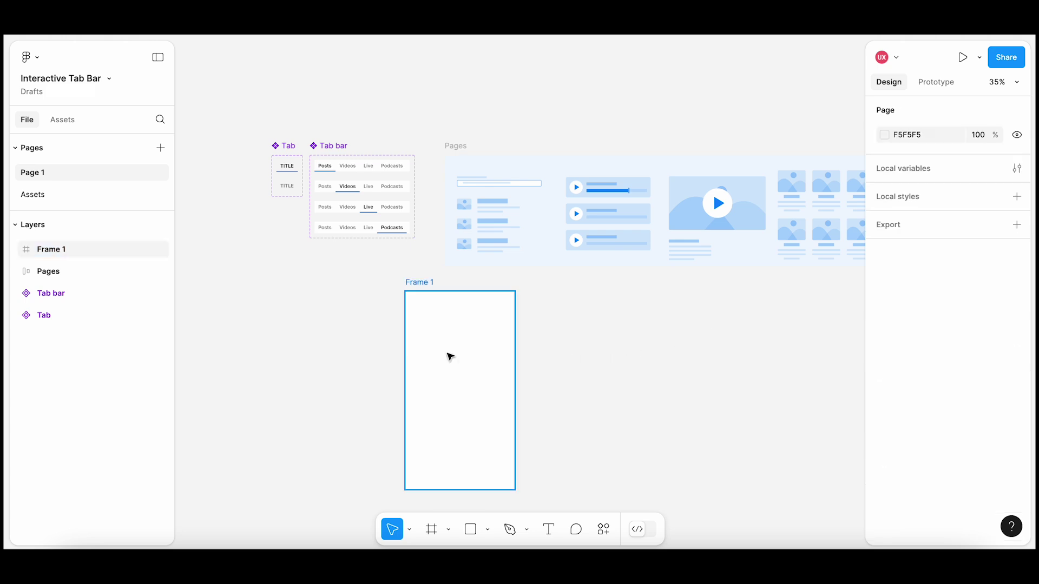
scroll(448, 355, "up", 3)
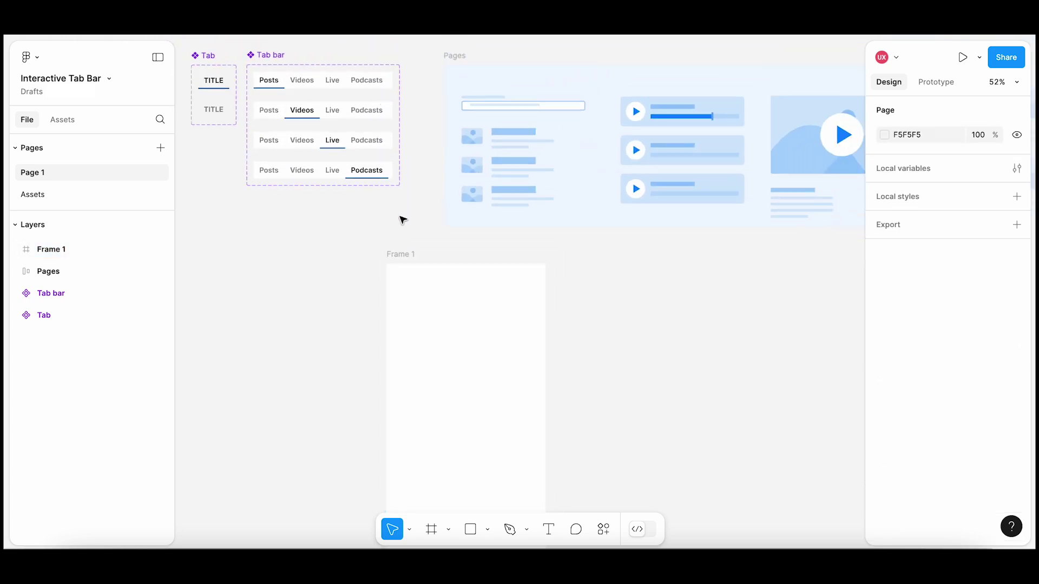
left_click(405, 255)
- Place a Tab bar instance from local assets at the top of Frame 1
left_click(76, 125)
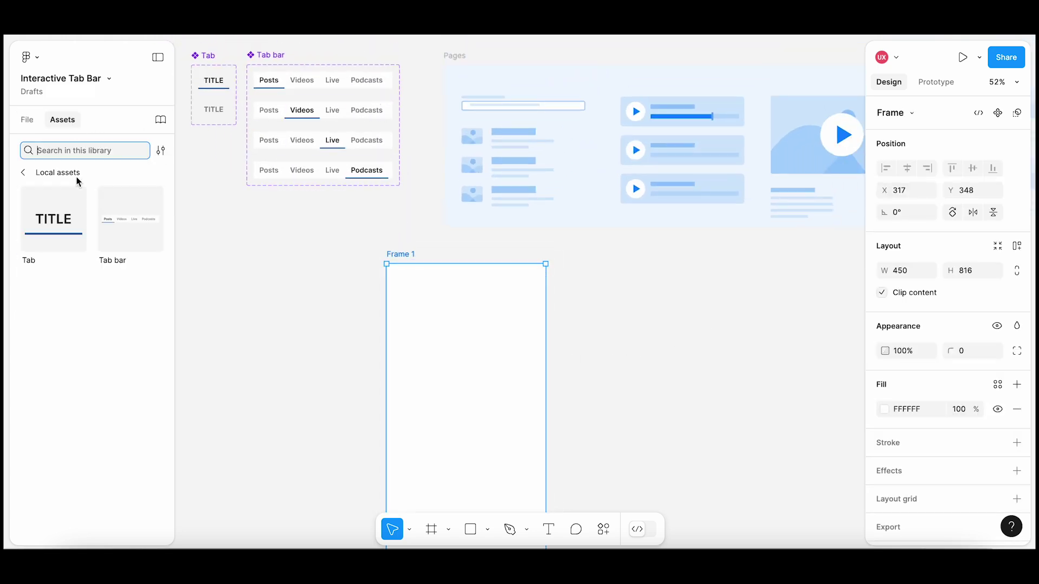
mouse_move(134, 233)
left_mouse_down()
mouse_move(436, 284)
mouse_move(429, 276)
left_mouse_up()
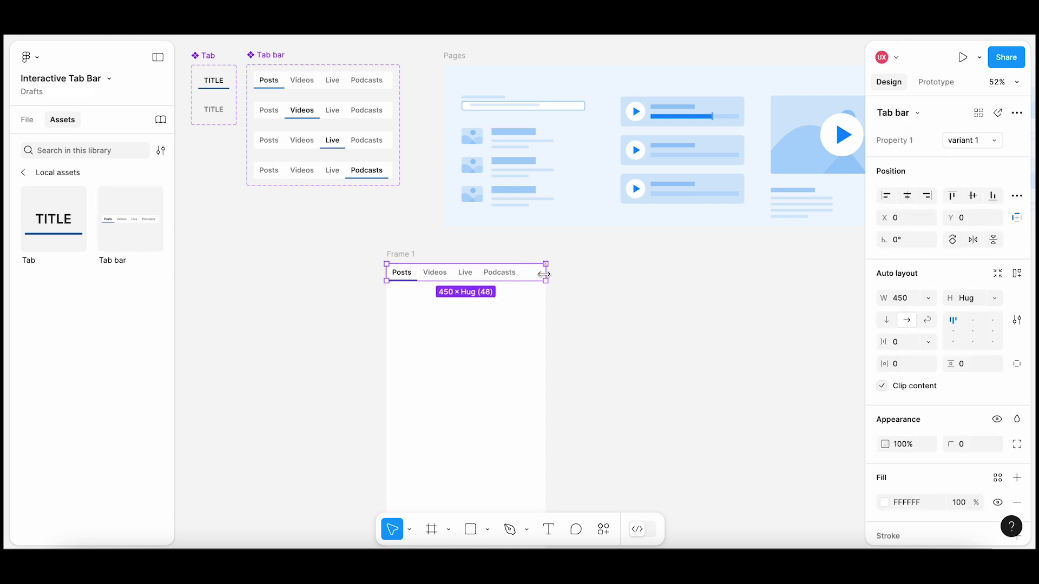
left_click(579, 285)
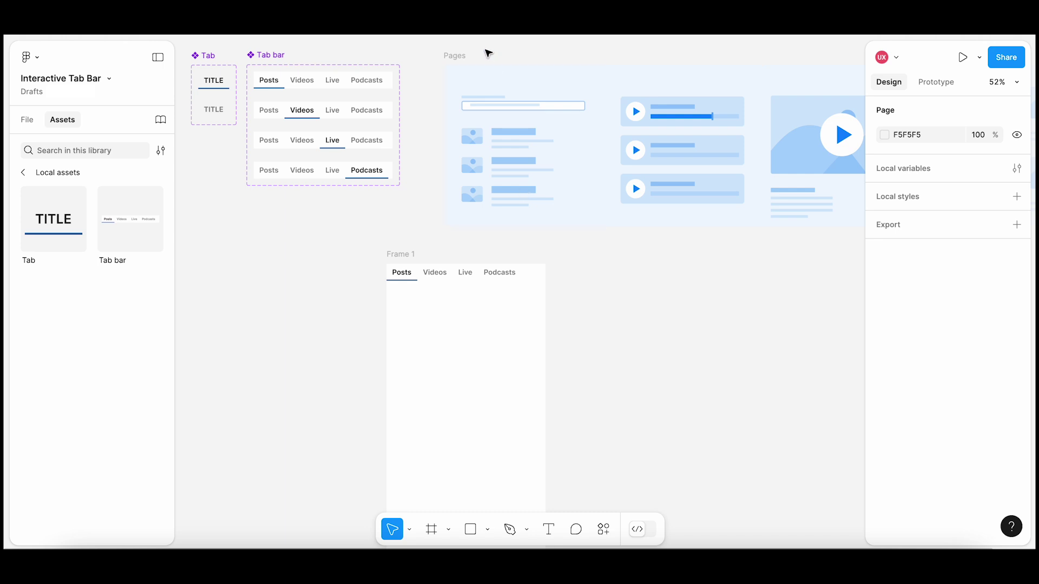
- Copy the Pages frame into Frame 1, positioned just below the tab bar
left_click(465, 56)
right_click(466, 58)
left_click(440, 154)
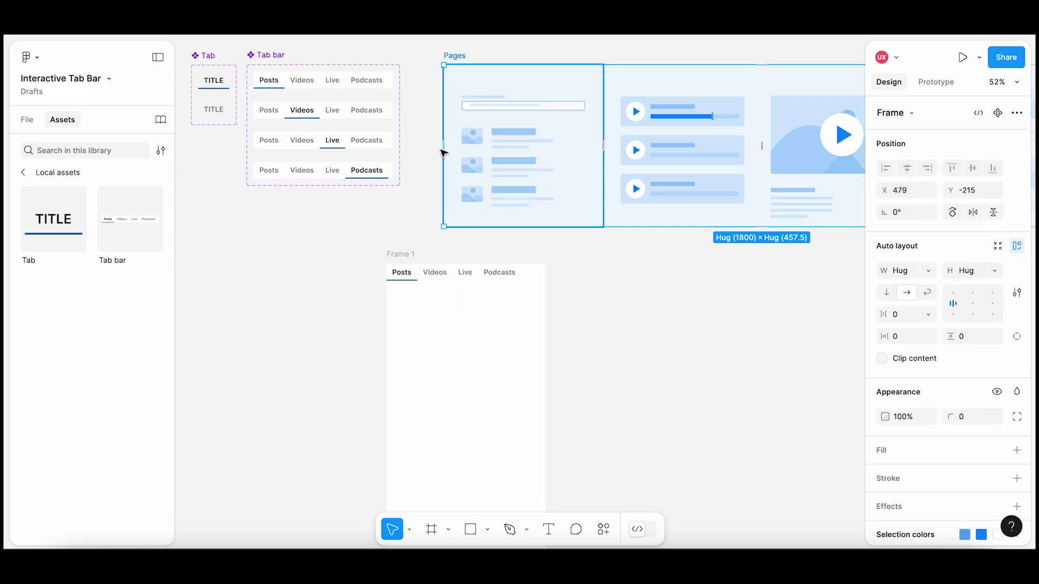
left_click(401, 254)
right_click(407, 257)
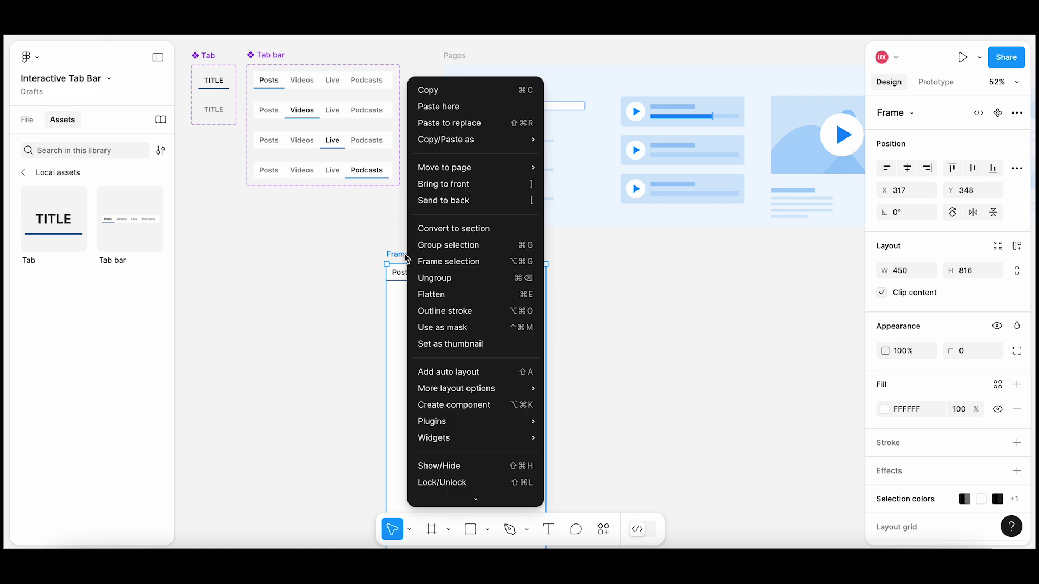
left_click(449, 105)
left_click_drag(466, 313, 450, 343)
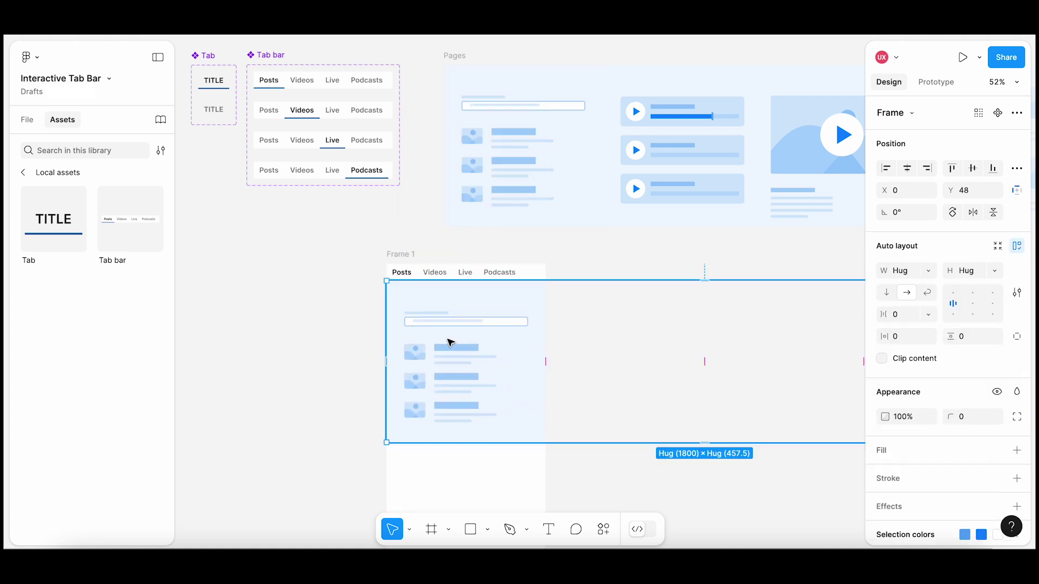
- Shorten Frame 1 to 567 high, keeping Clip content on
scroll(301, 313, "down", 3)
left_click(328, 205)
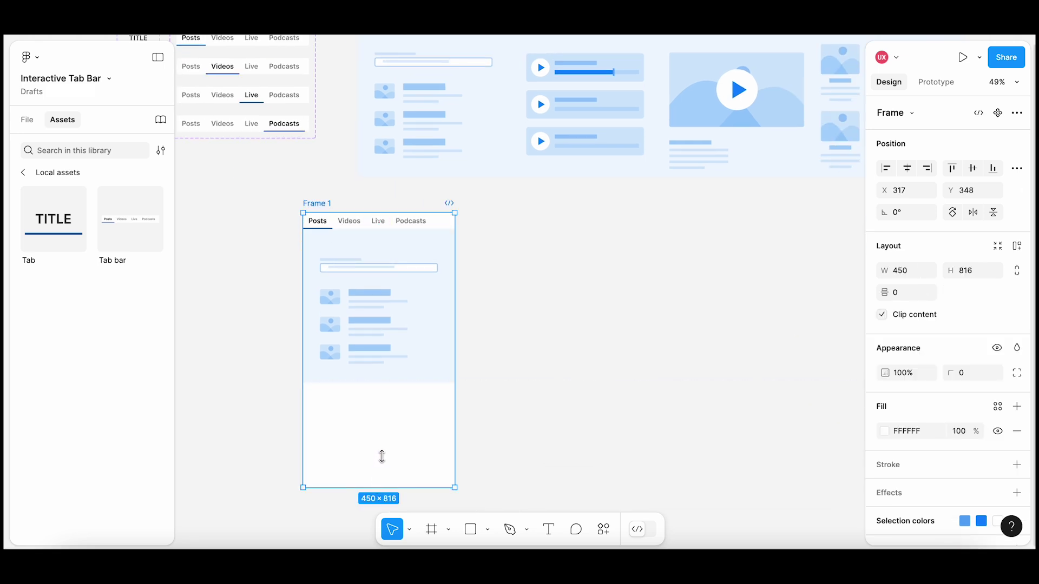
left_click_drag(382, 456, 383, 403)
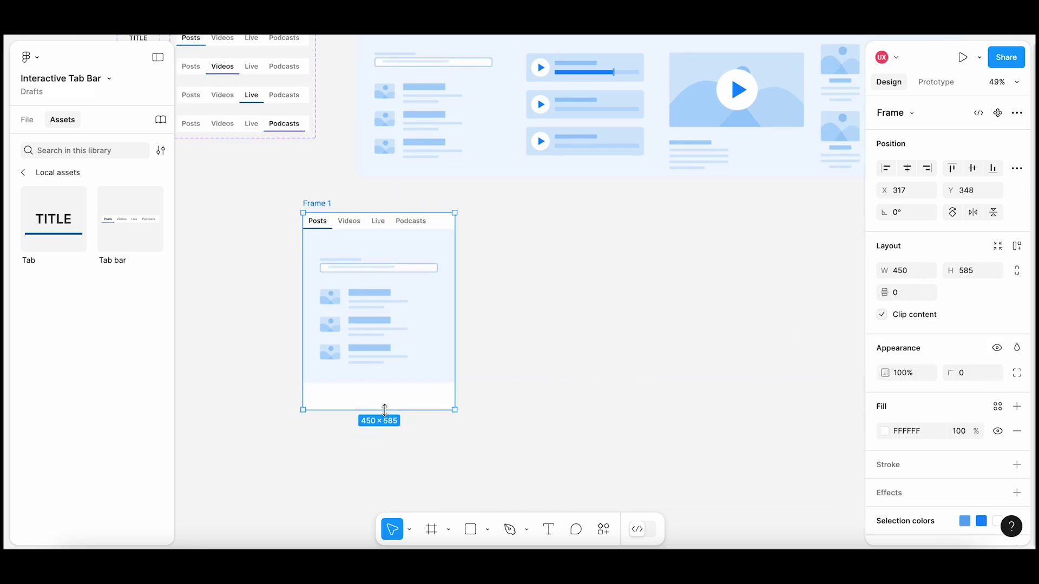
left_click(390, 327)
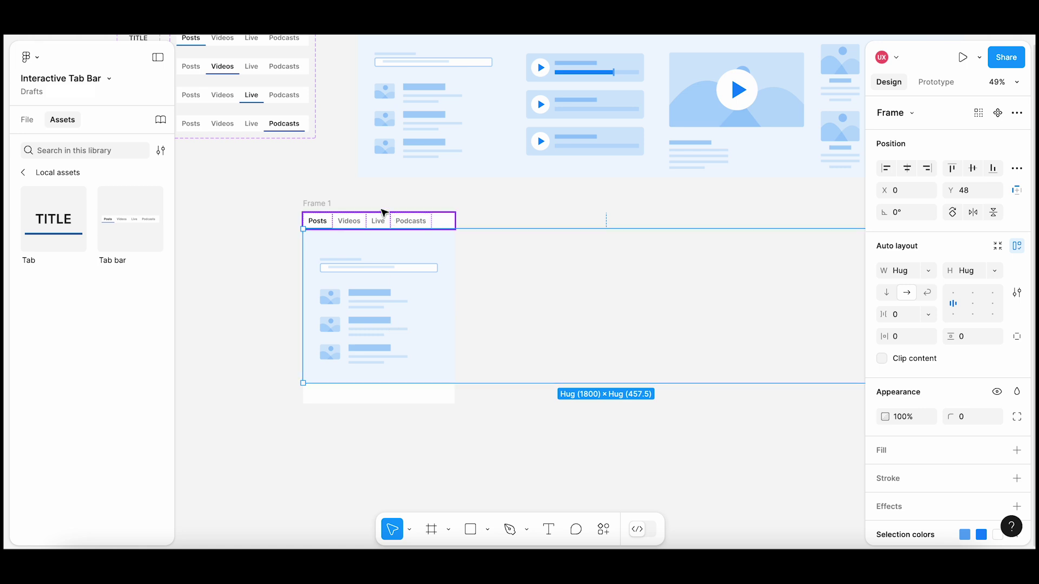
left_click(379, 188)
left_click(330, 202)
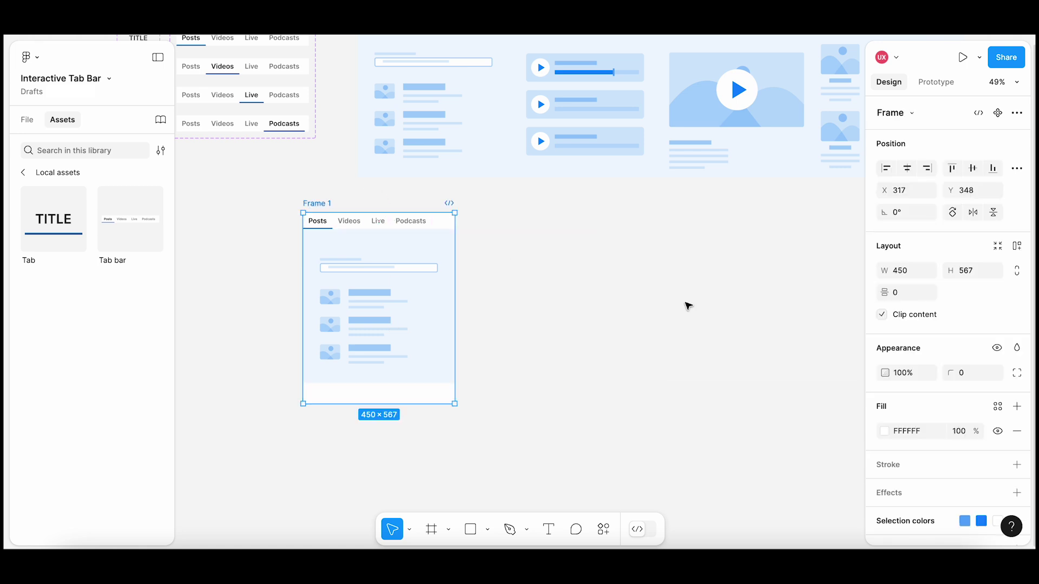
left_click(882, 315)
left_click(881, 318)
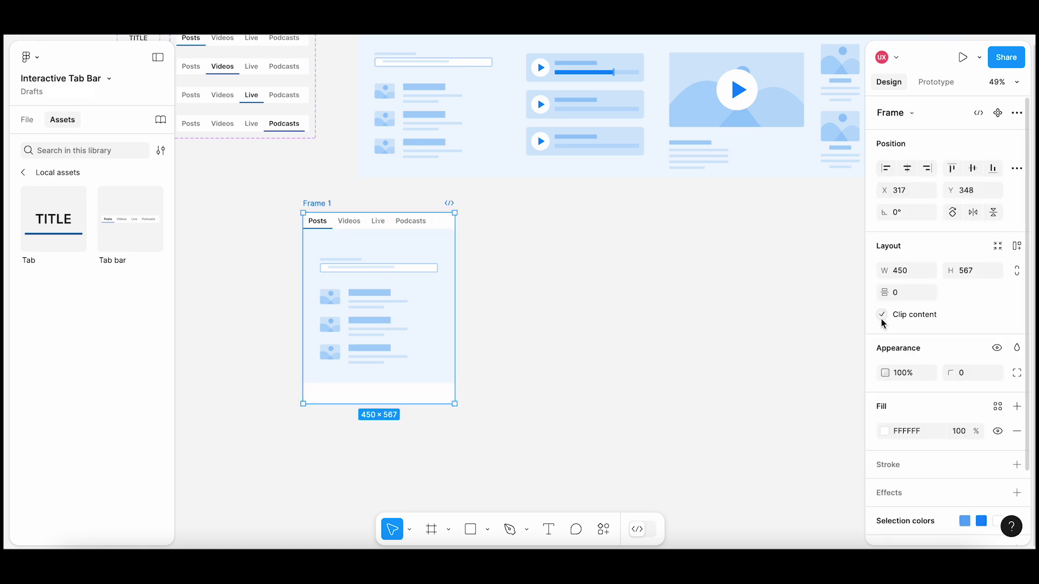
left_click(528, 417)
- Rename Frame 1 to Posts
left_click_drag(552, 420, 482, 422)
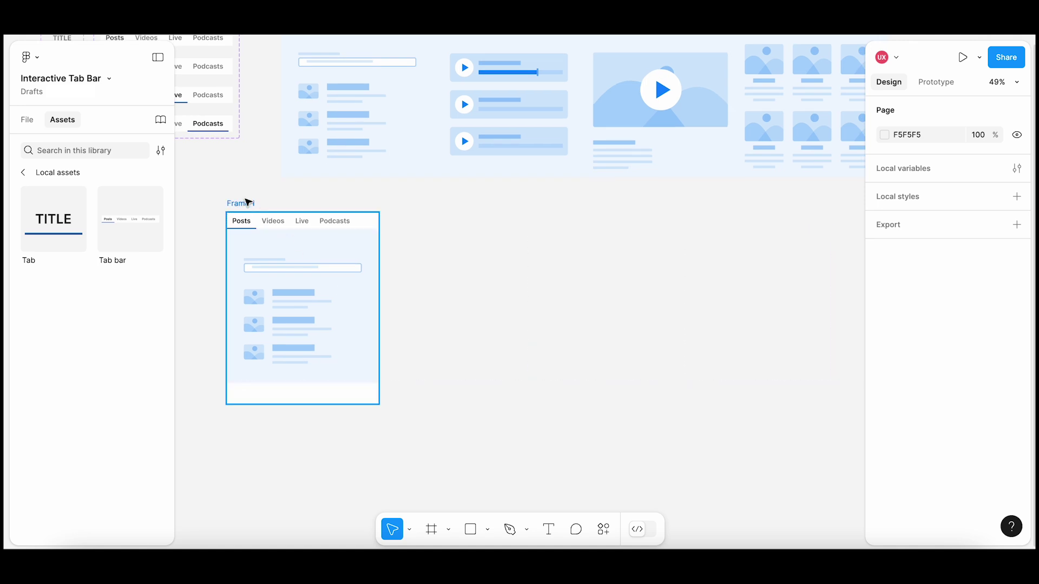
left_click_drag(248, 203, 250, 211)
type("Pos")
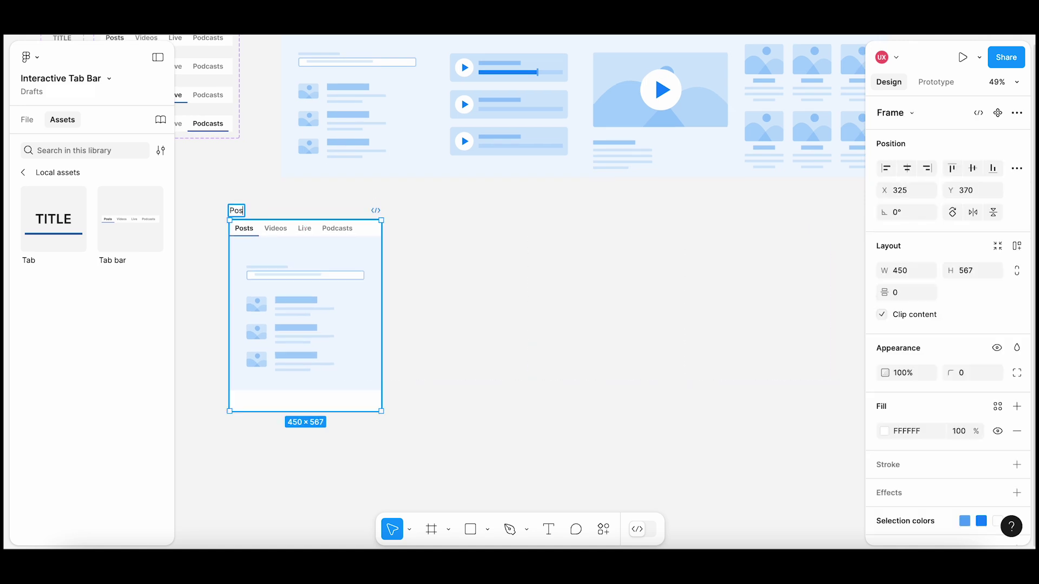
type("ts")
left_click(294, 197)
- Duplicate the Posts frame and place the copy beside the original
left_click(240, 211)
right_click(241, 213)
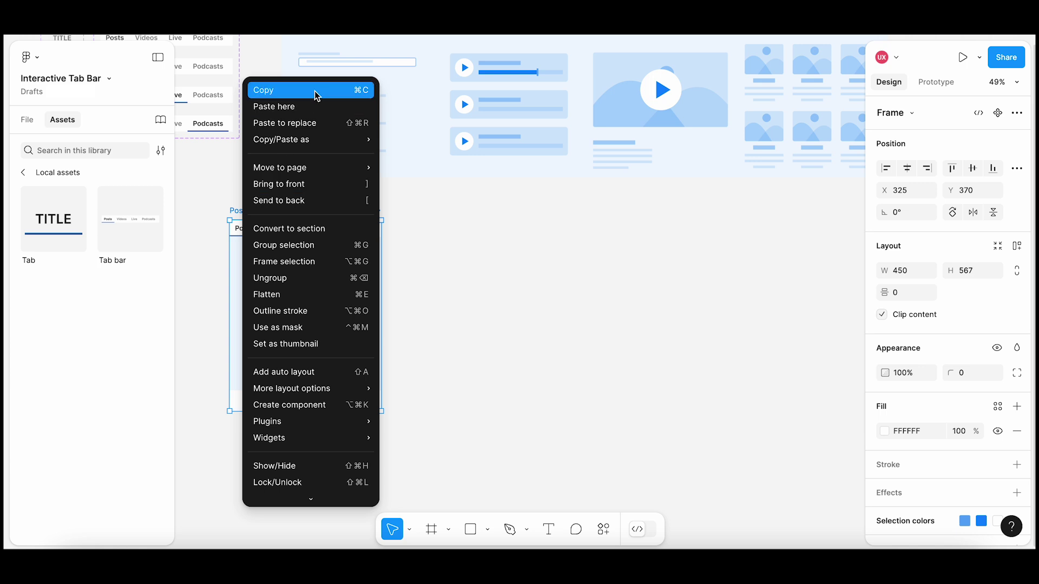
left_click(496, 200)
right_click(458, 211)
left_click(465, 217)
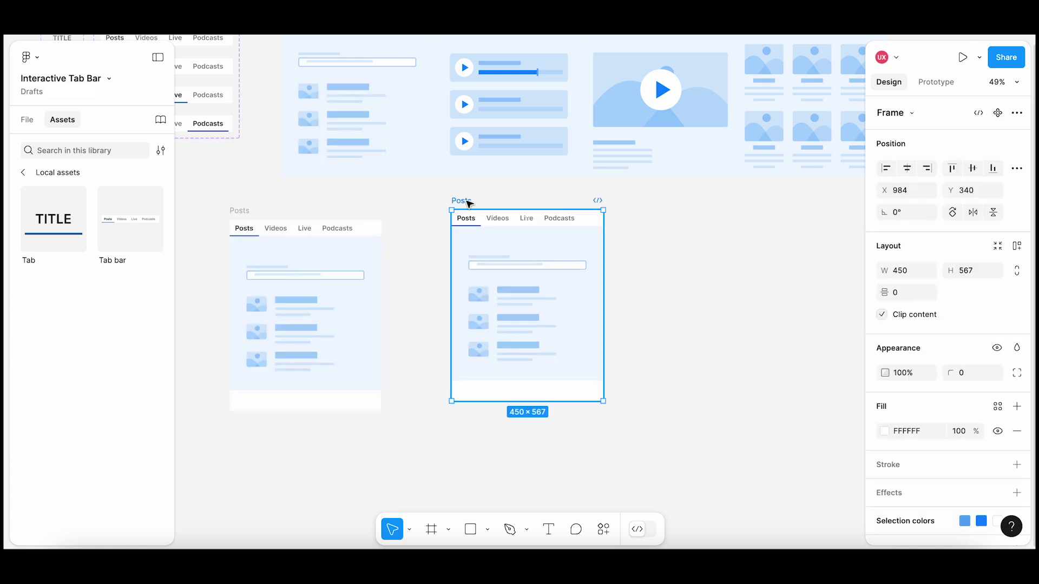
mouse_move(466, 205)
left_mouse_down()
mouse_move(444, 220)
mouse_move(429, 215)
left_mouse_up()
left_click(652, 218)
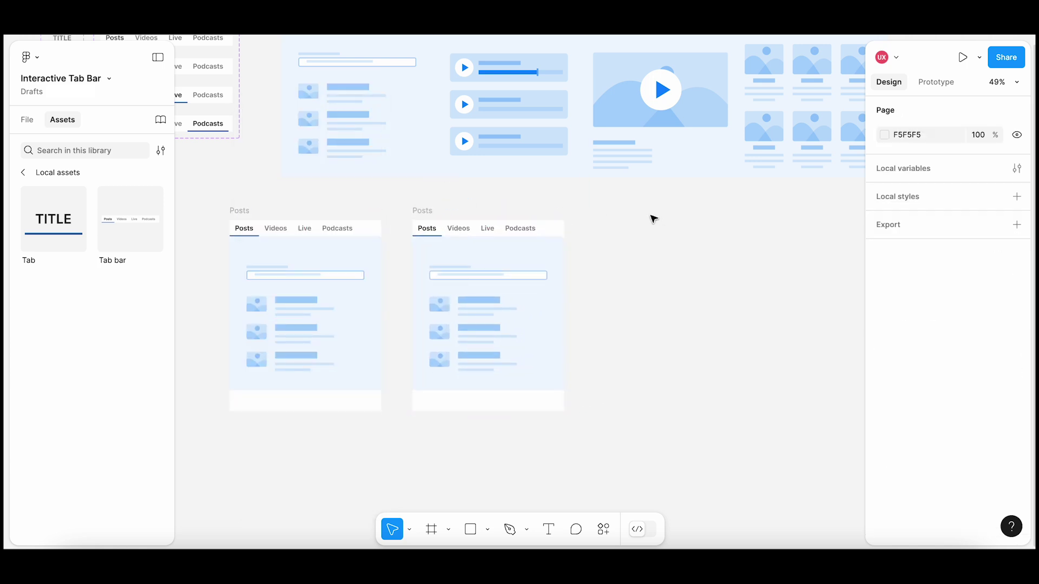
- Add third and fourth Posts copies, aligned in the same row
right_click(634, 216)
left_click(634, 216)
left_click_drag(637, 207, 612, 213)
left_click(666, 202)
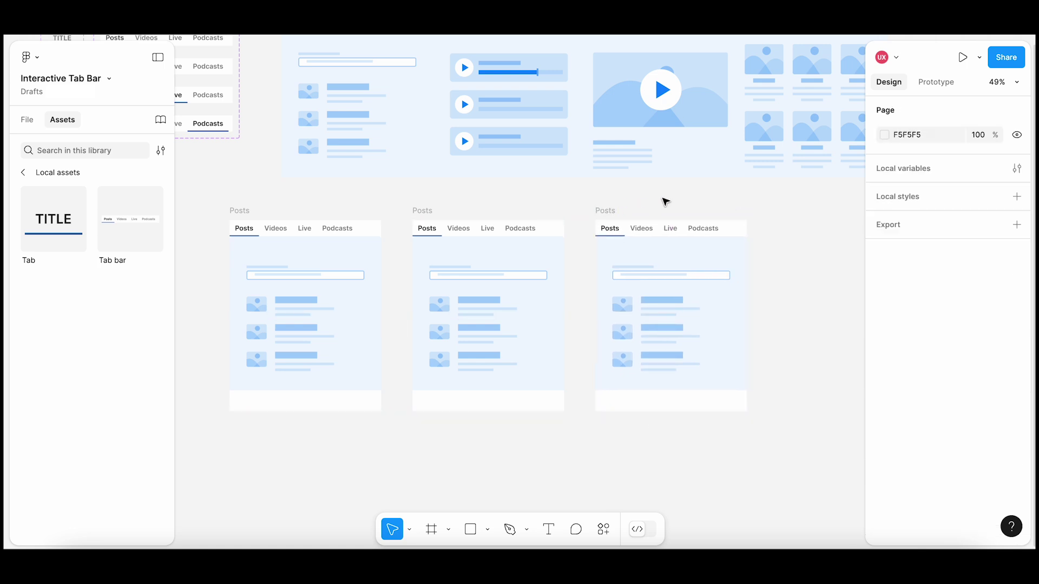
scroll(633, 202, "right", 3)
right_click(701, 228)
left_click(709, 232)
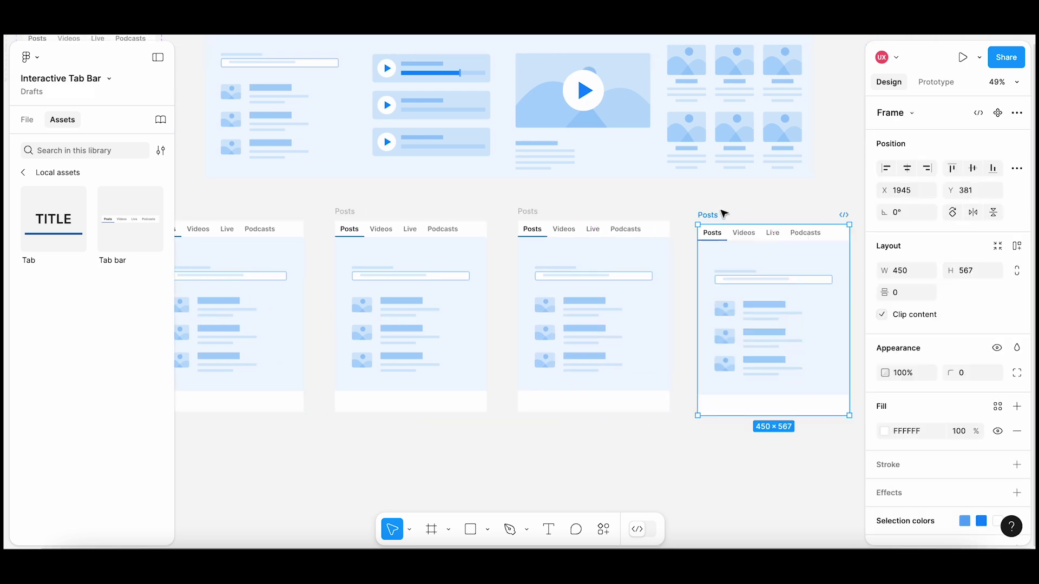
left_click_drag(715, 217, 714, 213)
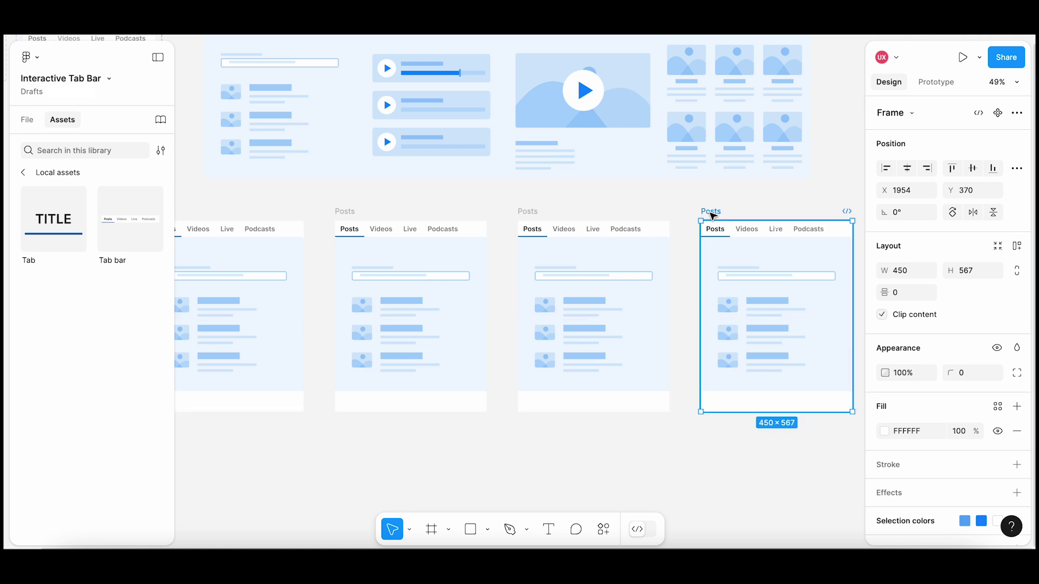
left_click(510, 201)
scroll(459, 210, "left", 3)
left_click(429, 211)
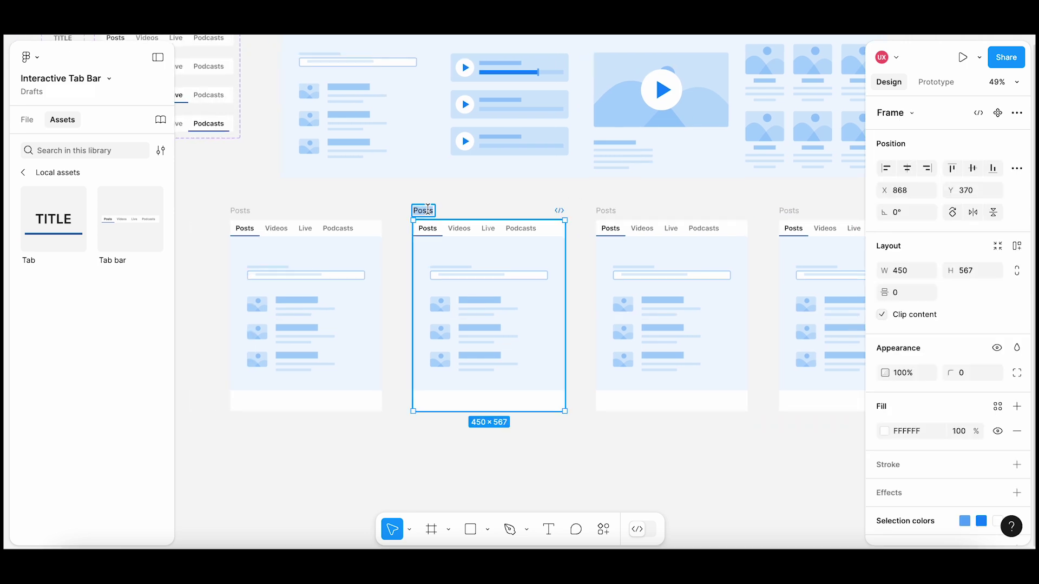
- Rename the second frame to Videos and make its Videos tab active
type("Videos")
left_click(491, 202)
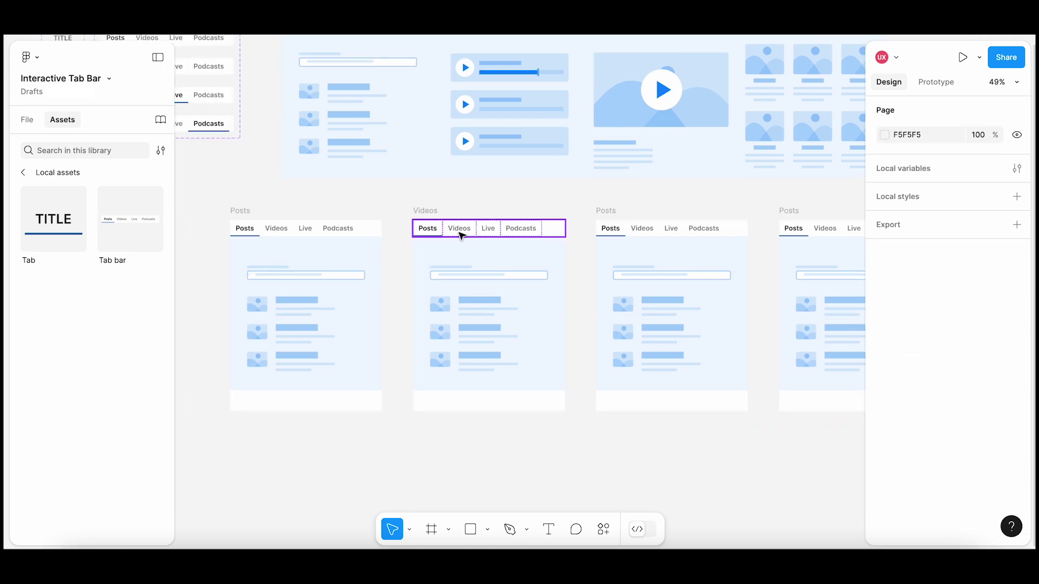
double_click(459, 228)
left_click(962, 141)
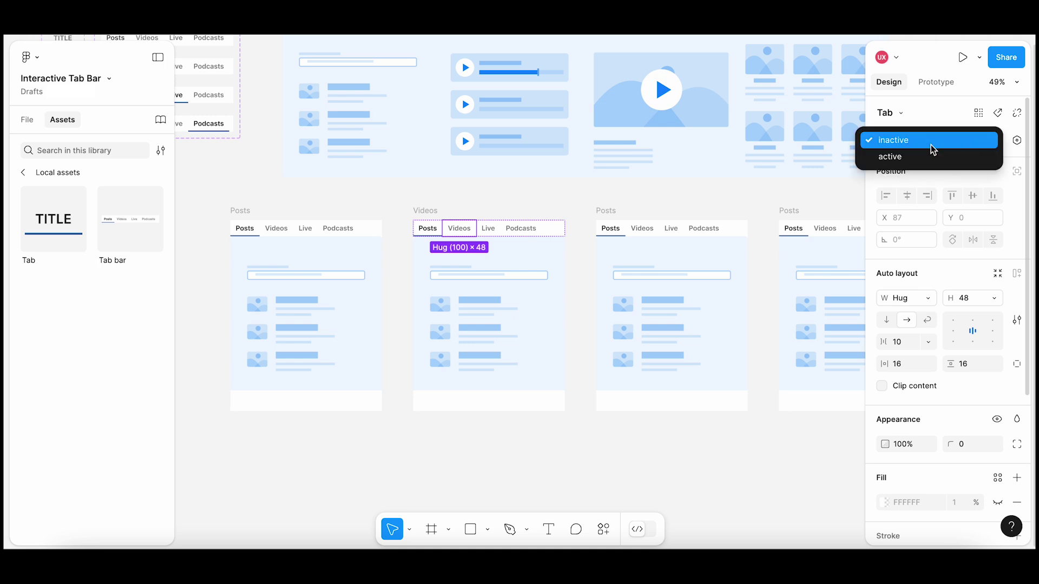
left_click(932, 154)
- Set the Posts tab in the Videos frame to inactive
scroll(459, 254, "up", 2)
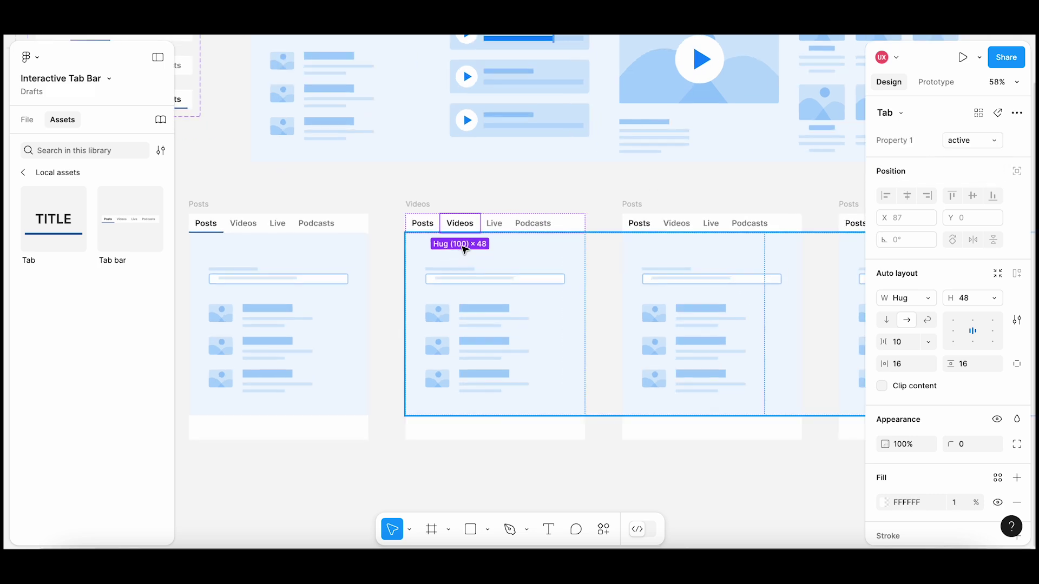
scroll(464, 249, "up", 2)
scroll(458, 249, "up", 2)
left_click(408, 215)
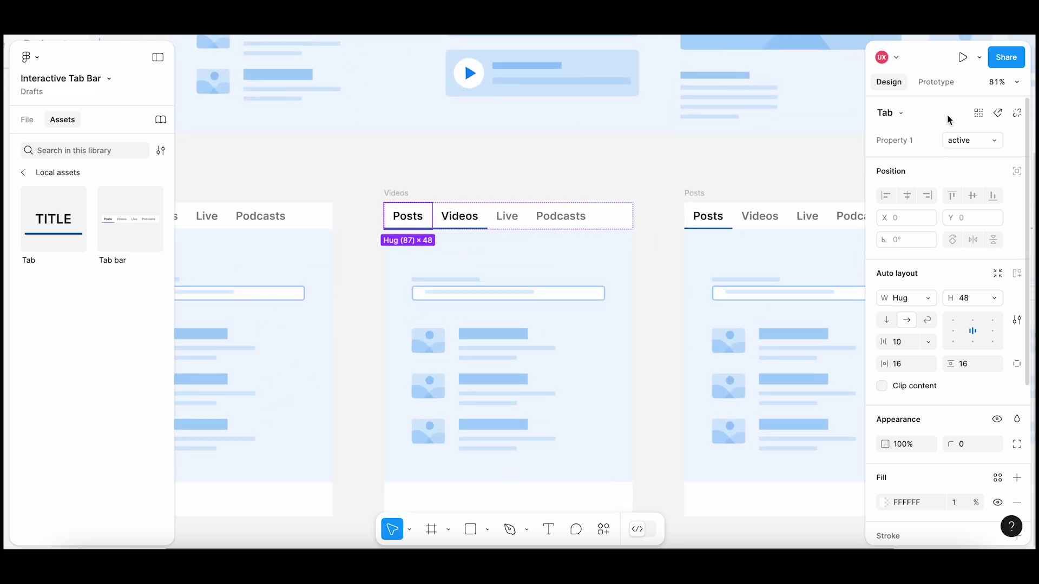
left_click(968, 139)
left_click(944, 125)
left_click(681, 149)
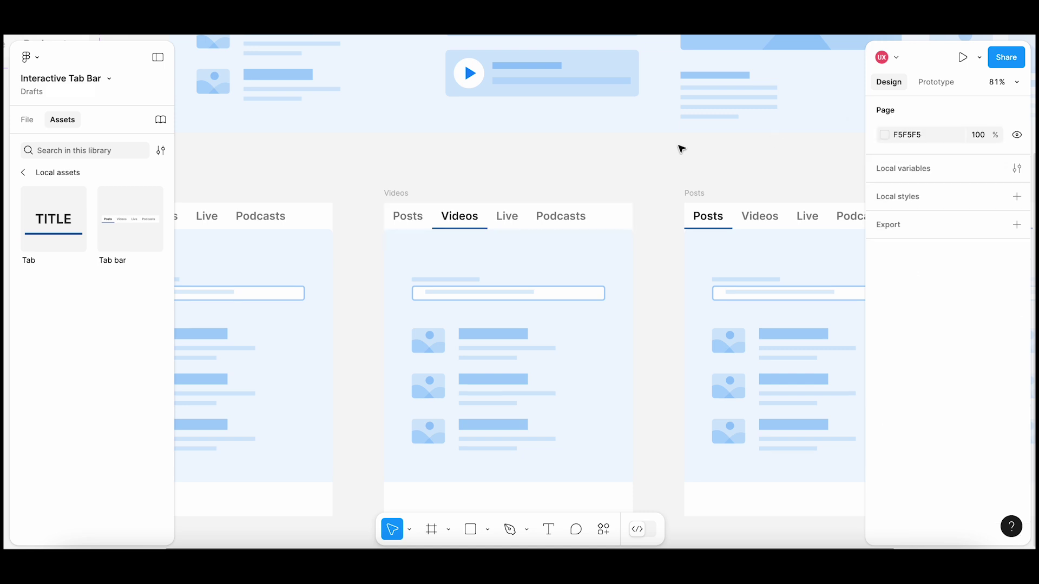
- Slide the Videos frame's content row left to X -450 to show the video list
left_click_drag(653, 190, 633, 132)
left_click(544, 269)
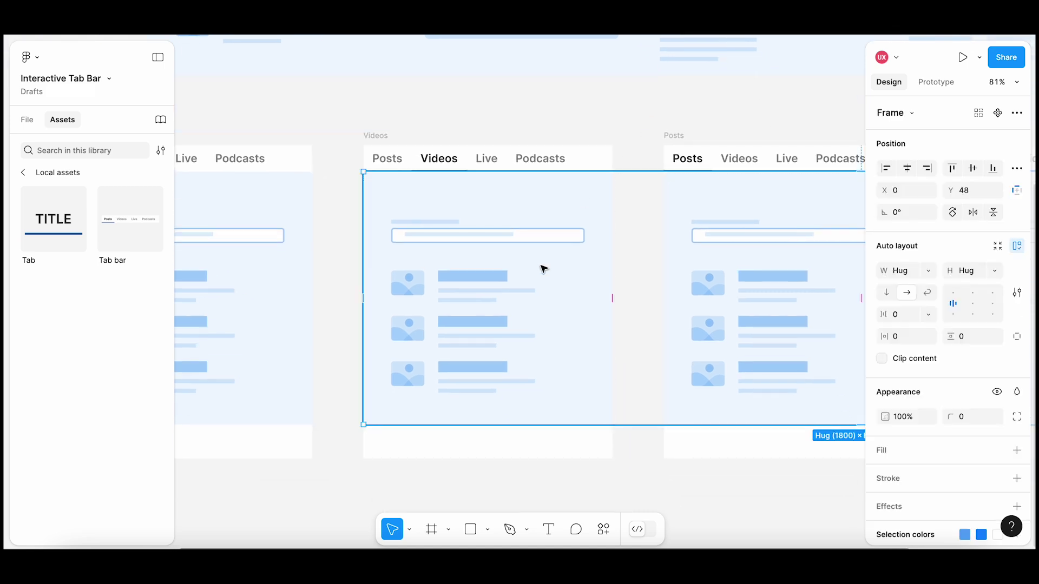
key("shift+Left")
key("shift+Left")
key("shift+Left")
key("shift+Left")
key("shift+Left")
key("shift+Left")
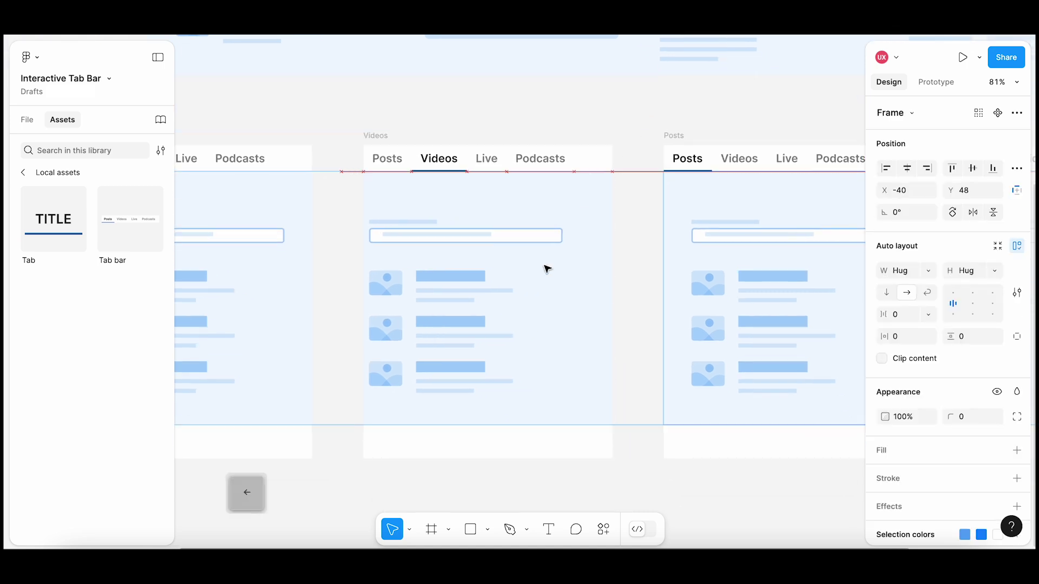
key("shift+Left")
key("shift+Left")
key("shift+Left")
key("shift+Left")
key("shift+Left")
key("shift+Left")
key("shift+Left")
key("shift+Left")
key("shift+Left")
key("shift+Left")
key("shift+Left")
key("shift+Left")
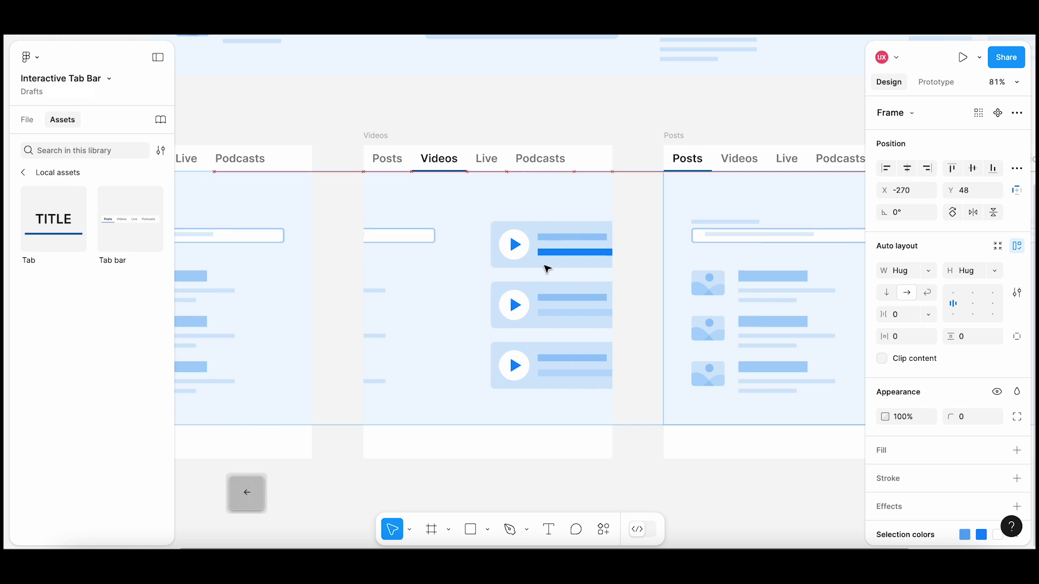
key("shift+Left")
key("shift+Left")
key("shift+Left")
key("shift+Left")
key("shift+Left")
key("shift+Left")
key("shift+Left")
key("shift+Left")
key("shift+Left")
key("shift+Left")
key("shift+Left")
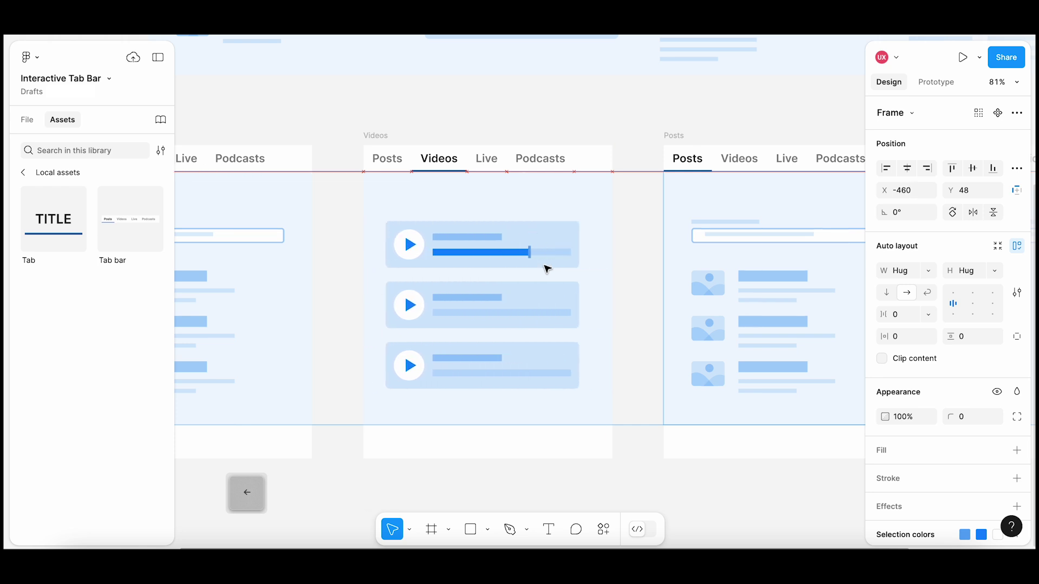
key("shift+Left")
left_click(473, 278)
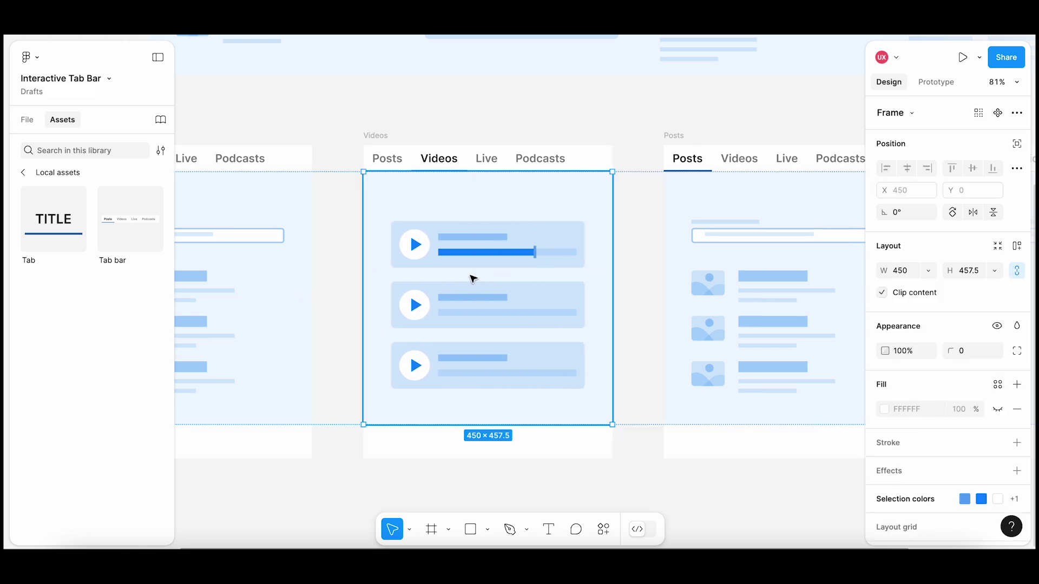
left_click(572, 113)
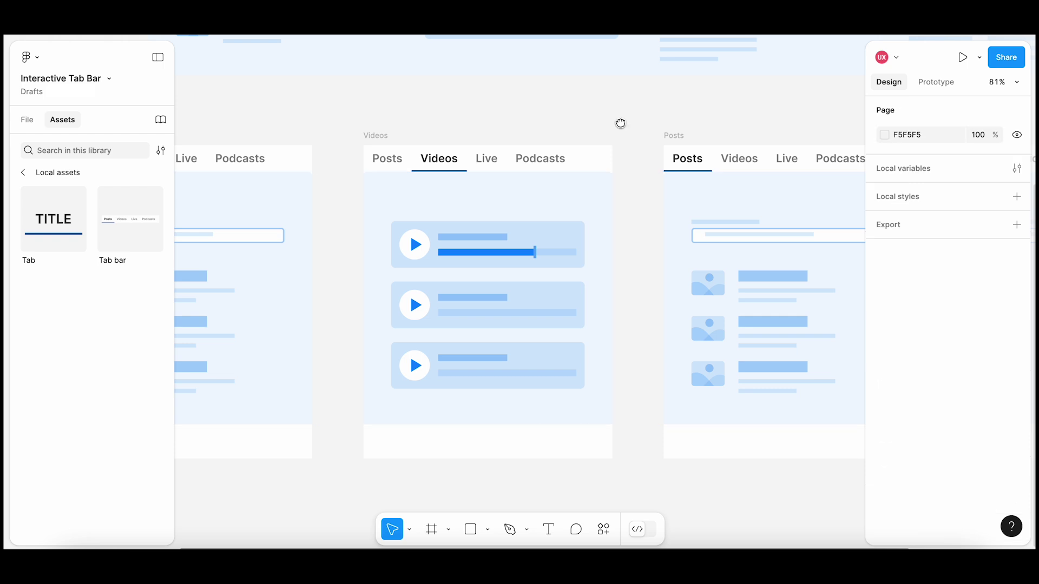
left_click_drag(621, 124, 522, 115)
- Rename the third frame to Live and make its Live tab active
left_click(575, 129)
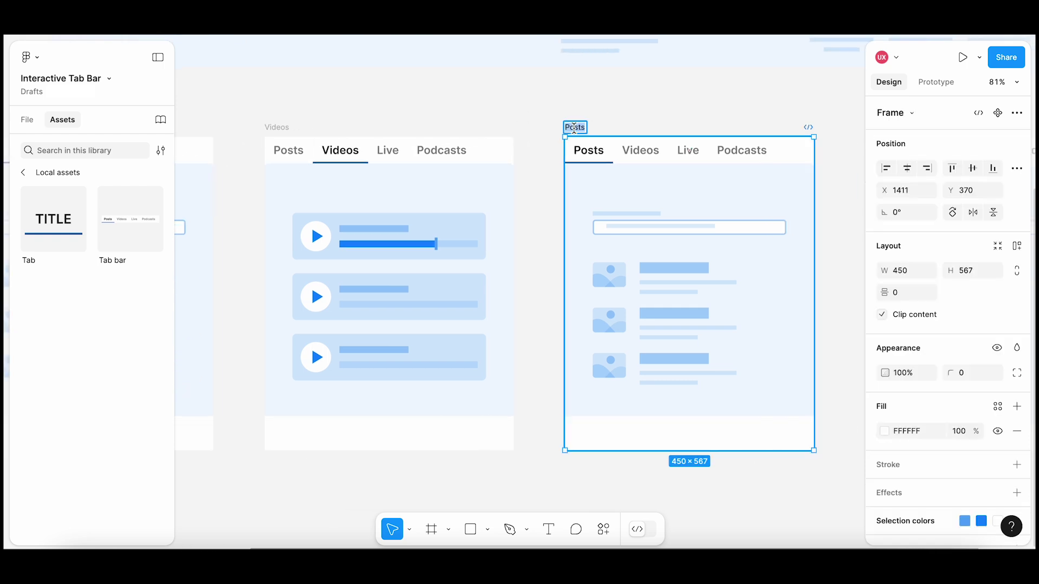
type("Live")
left_click(632, 112)
double_click(704, 154)
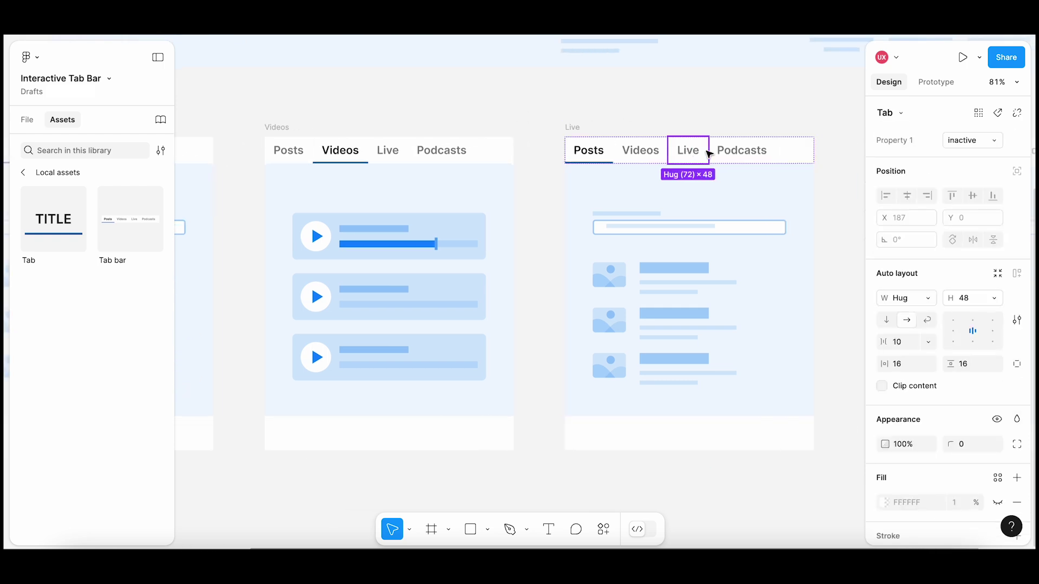
left_click(972, 140)
left_click(960, 157)
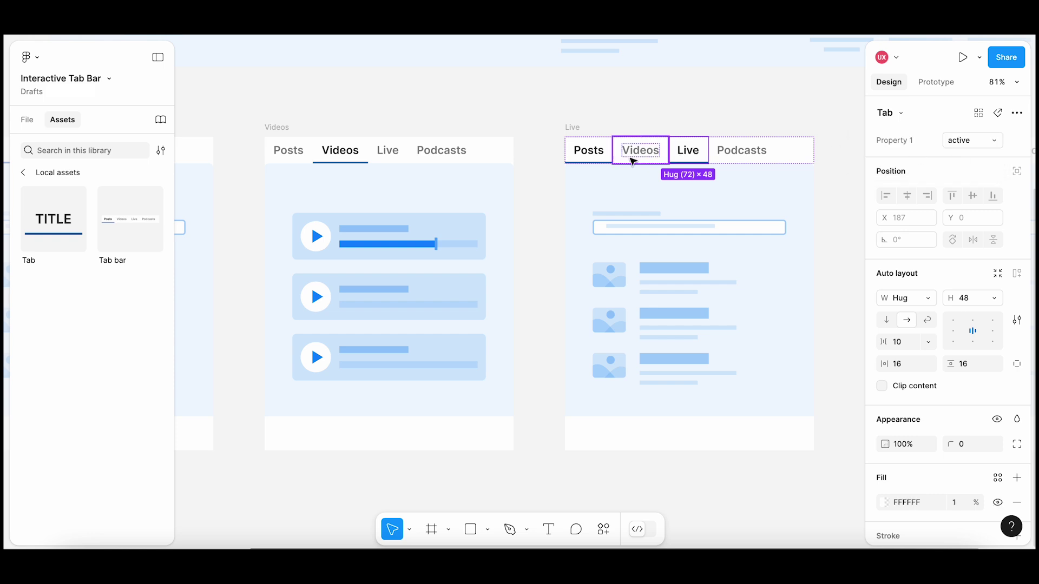
- Set the Posts tab in the Live frame to inactive
left_click(593, 153)
left_click(957, 140)
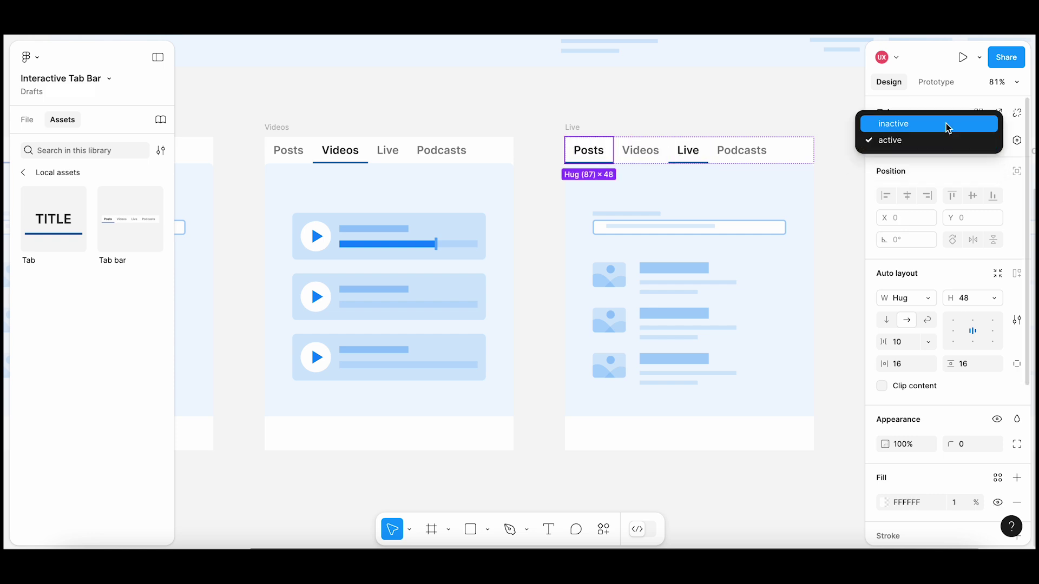
left_click(948, 125)
left_click(722, 128)
- Select the Live frame's wide content row, nudging it back to X 0
scroll(649, 140, "right", 5)
left_click(578, 279)
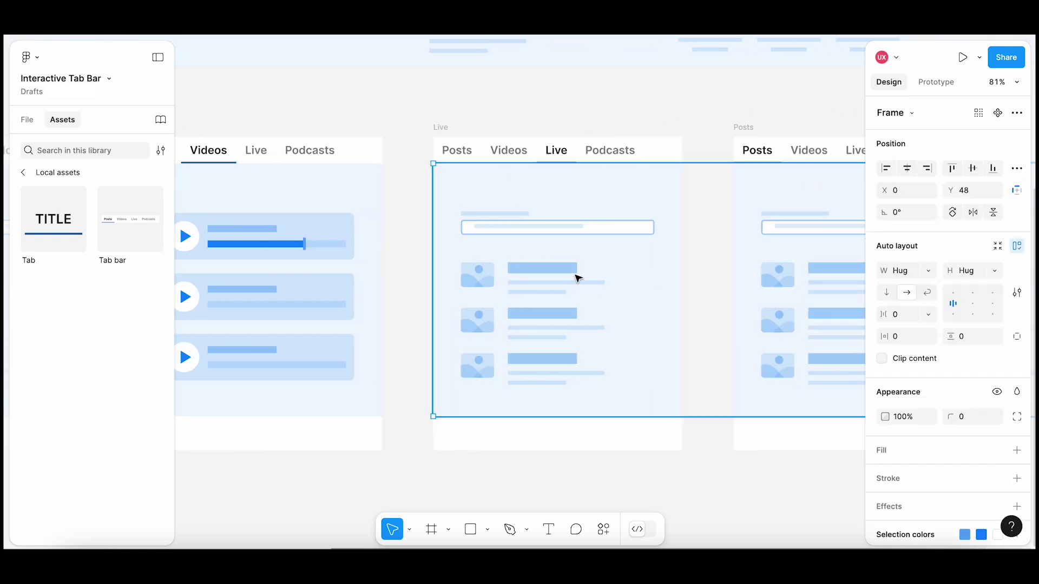
left_click(600, 222)
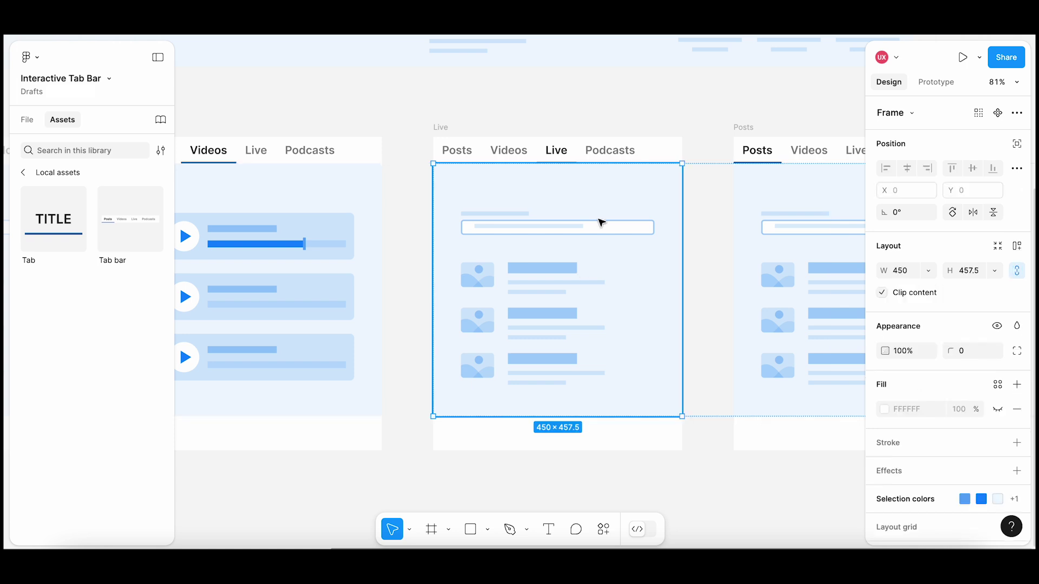
key("Escape")
left_click(579, 232)
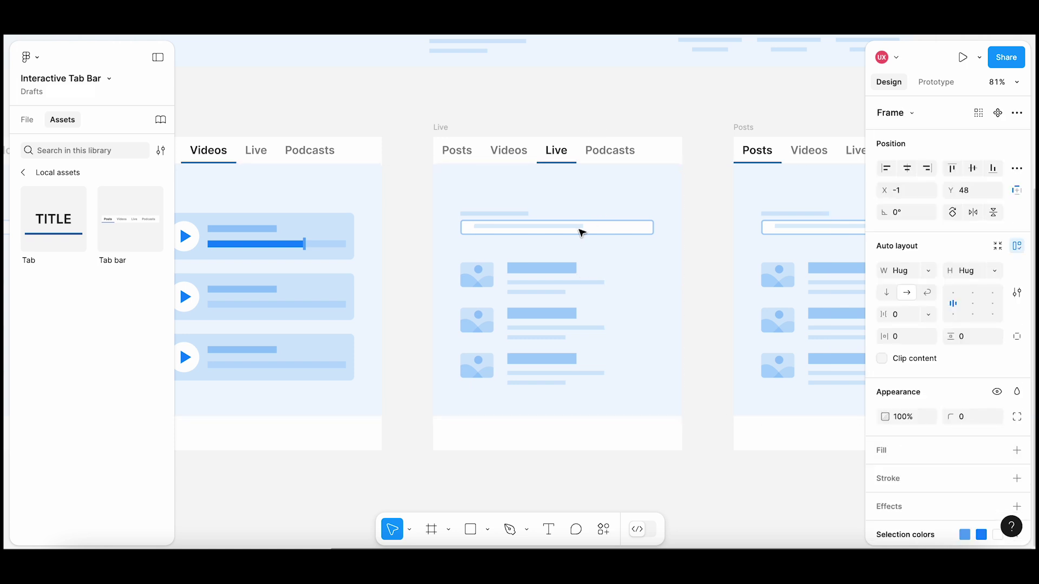
key("Right")
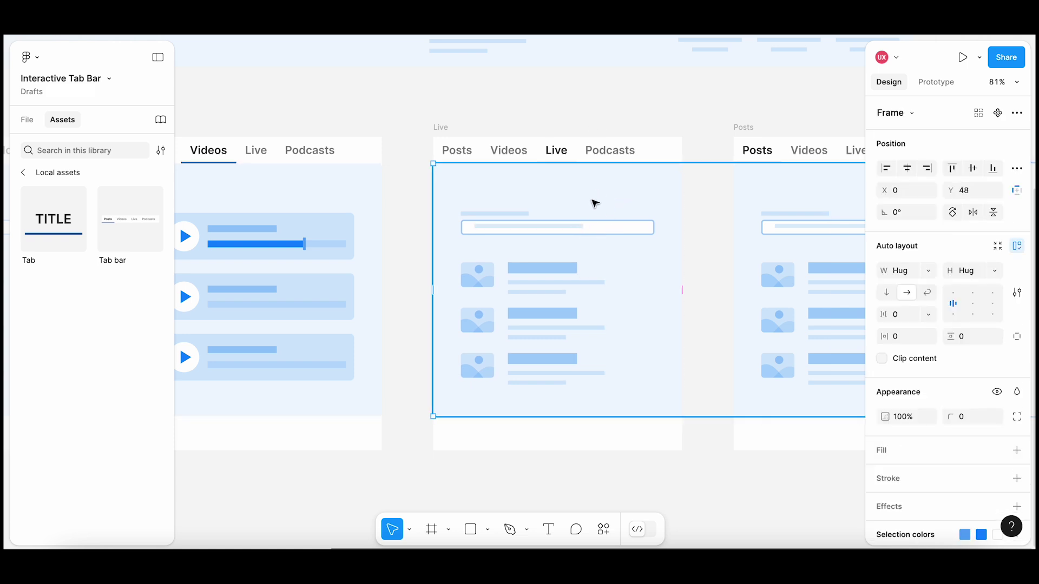
key("Left")
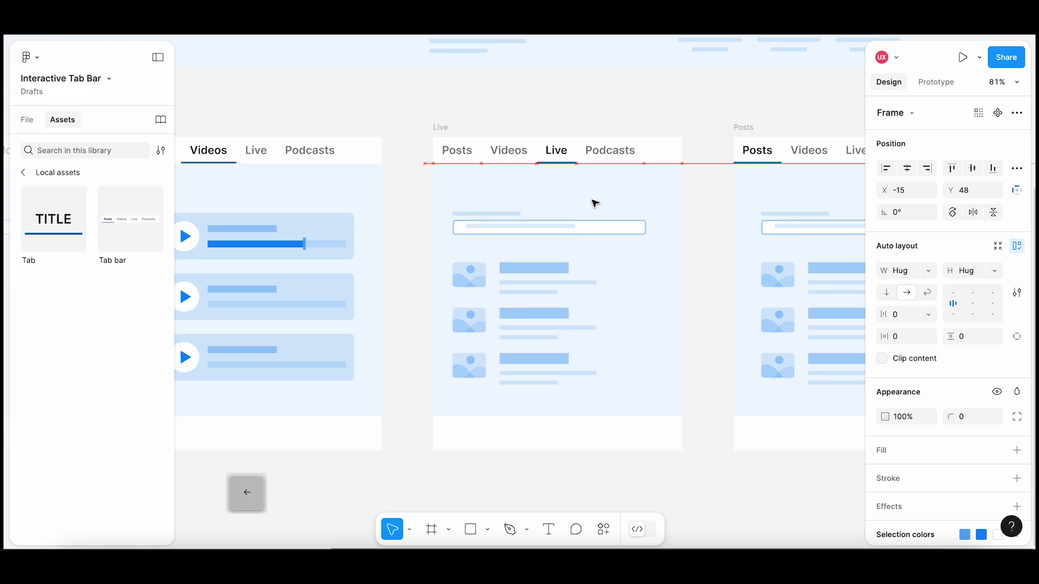
key("Escape")
left_click(570, 262)
- Slide the content row left to X -900 to show the live-video content
key("shift+Left")
key("shift+Left")
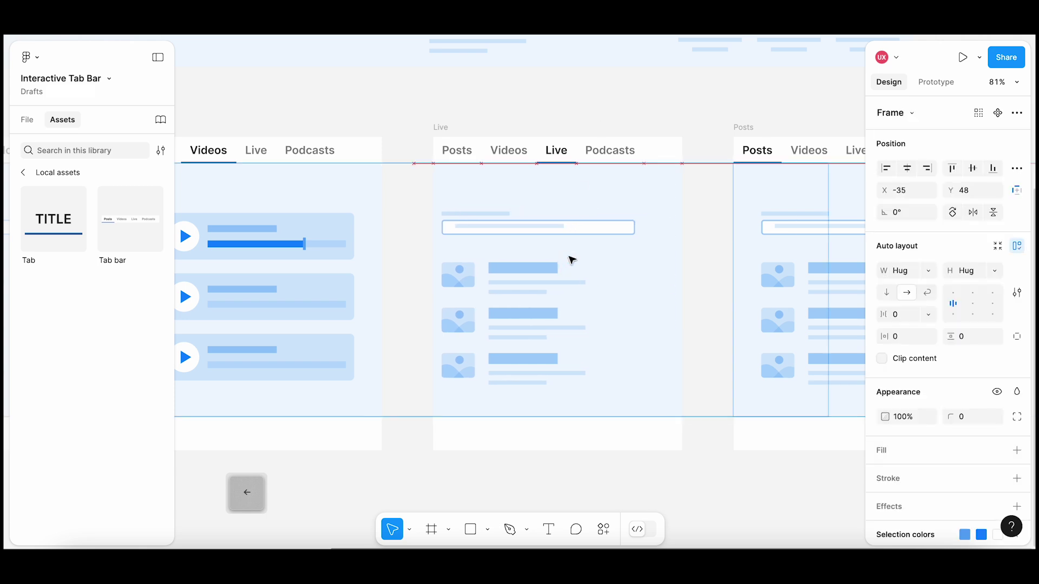
key("shift+Left")
key("shift+Left")
key("shift+Left")
key("shift+Left")
key("shift+Left")
key("shift+Left")
key("shift+Left")
key("shift+Left")
key("shift+Left")
key("shift+Left")
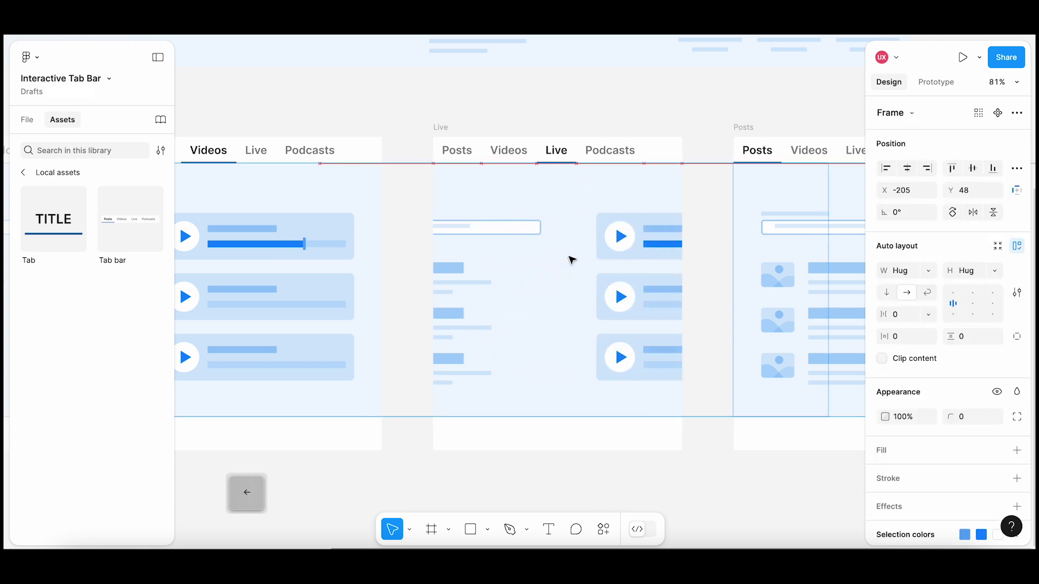
key("shift+Left")
key("shift+Left")
key("shift+Left")
key("shift+Left")
key("shift+Left")
key("shift+Left")
key("shift+Left")
key("shift+Left")
key("shift+Left")
key("shift+Left")
key("shift+Left")
key("shift+Left")
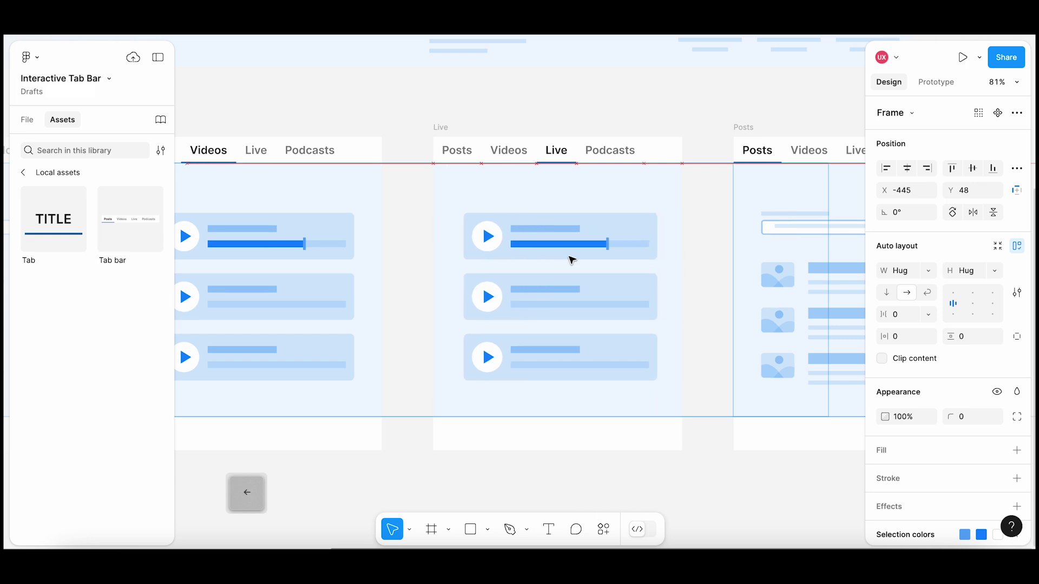
key("shift+Left")
key("shift+Left")
key("shift+Left")
key("shift+Left")
key("shift+Left")
key("shift+Left")
key("shift+Left")
key("shift+Left")
key("shift+Left")
key("shift+Left")
key("shift+Left")
key("shift+Left")
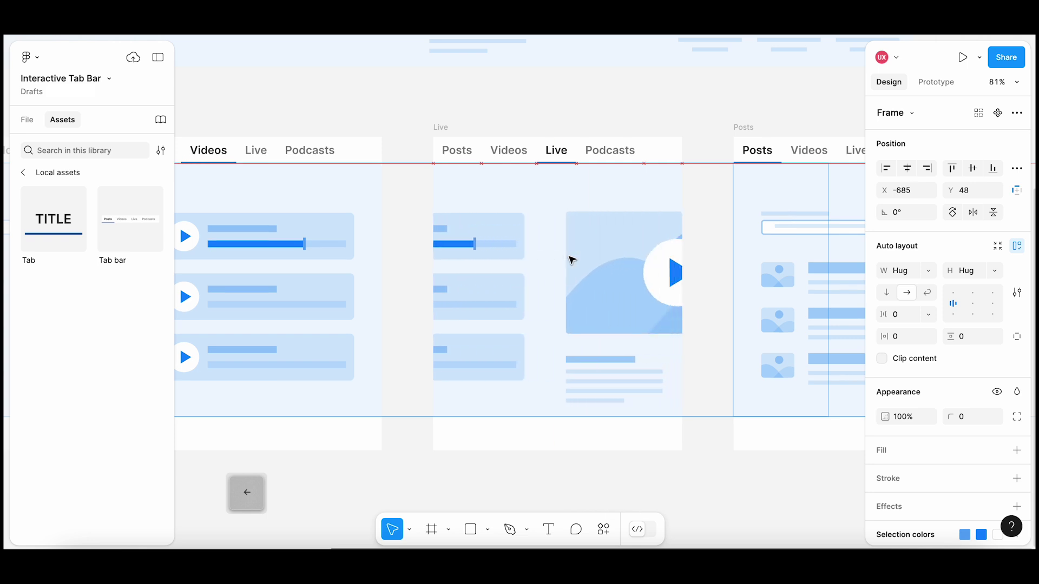
key("shift+Left")
key("shift+Left")
key("shift+Left")
key("shift+Left")
key("shift+Left")
key("shift+Left")
key("shift+Left")
key("shift+Left")
key("shift+Left")
key("shift+Left")
key("shift+Left")
key("shift+Left")
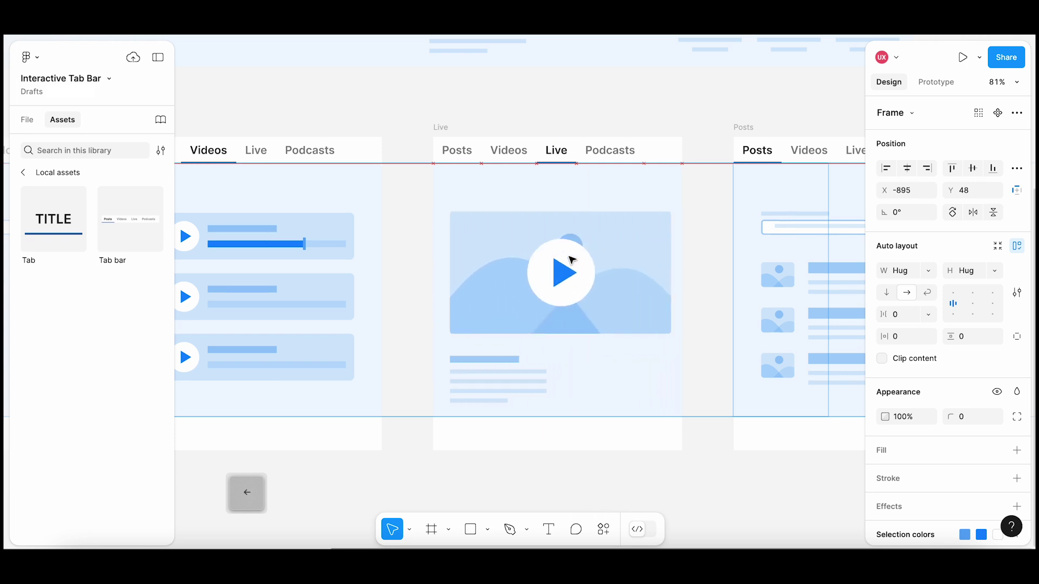
key("Left")
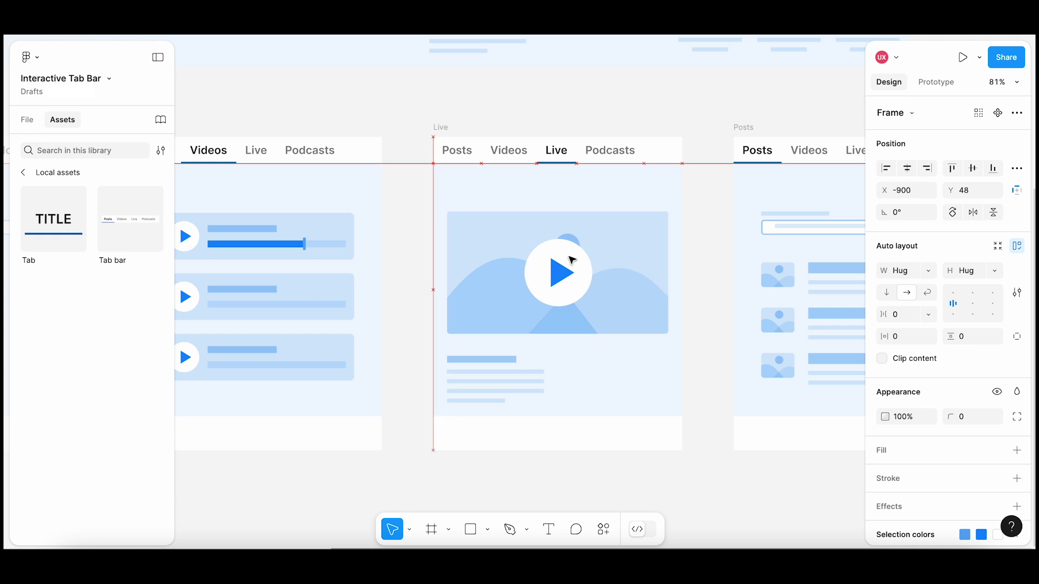
left_click(606, 114)
left_click(569, 239)
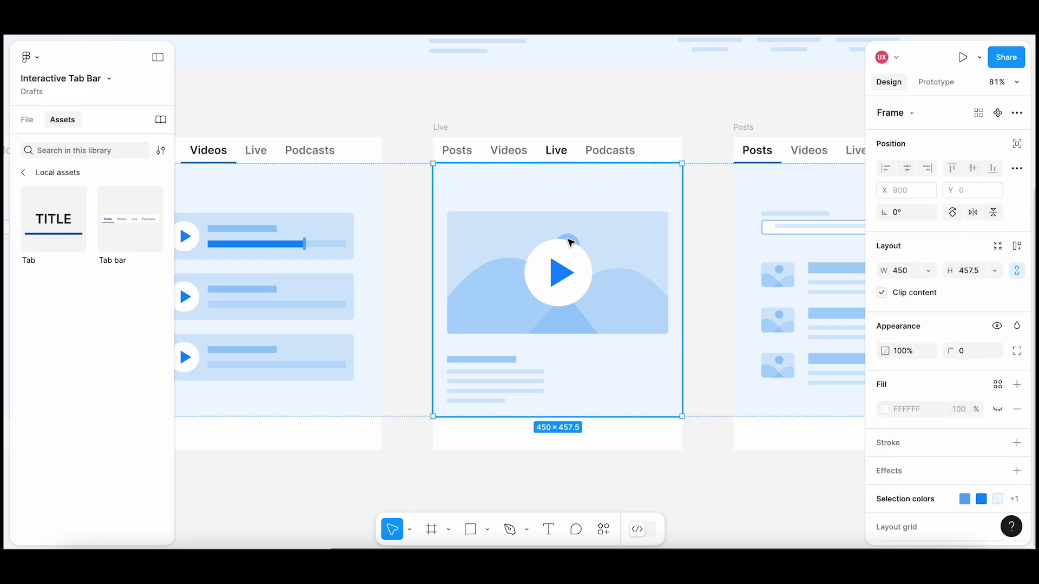
left_click(619, 109)
left_click_drag(660, 109, 500, 110)
scroll(500, 109, "right", 3)
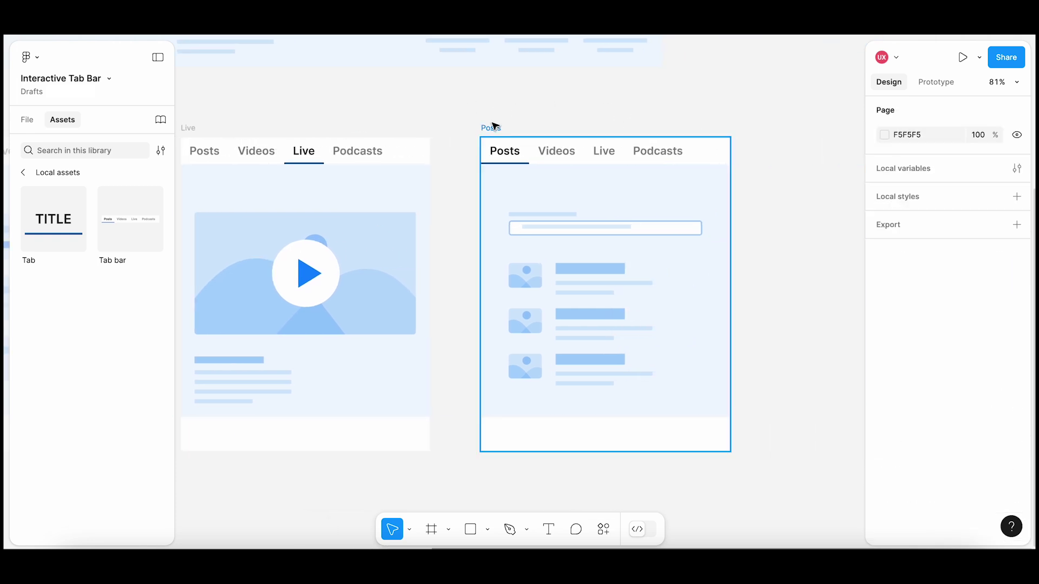
- Rename the last frame to Podcasts and make its Podcasts tab active
left_click(494, 128)
type("dca")
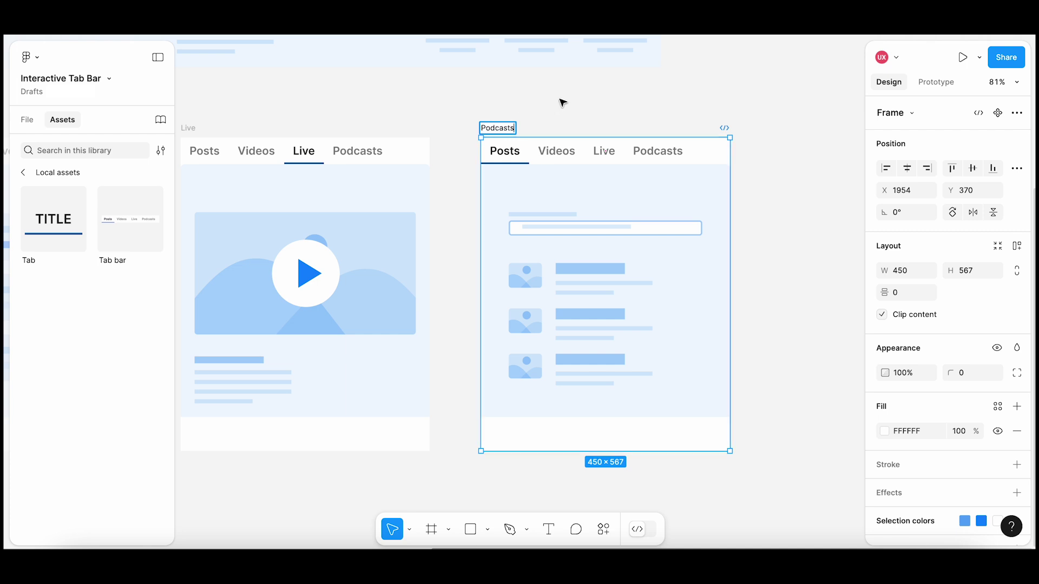
left_click(564, 104)
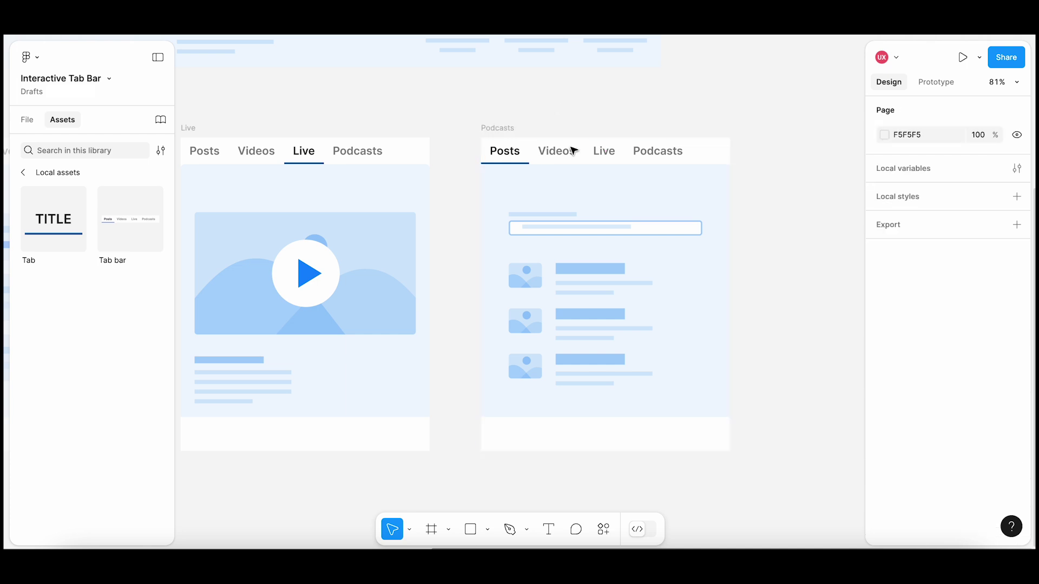
double_click(654, 152)
left_click(977, 140)
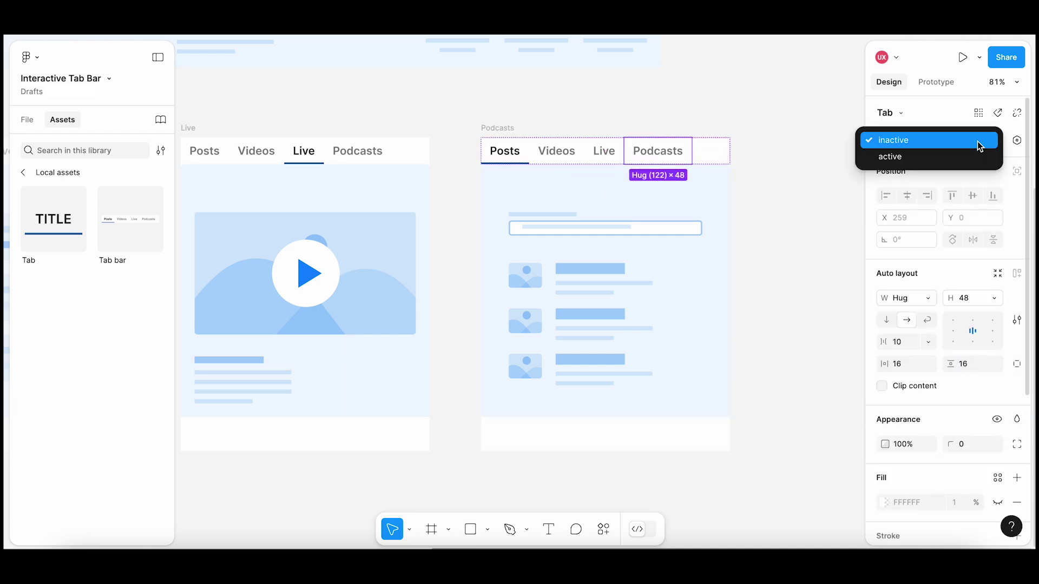
left_click(940, 157)
- Set the Posts tab in the Podcasts frame to inactive
left_click(503, 153)
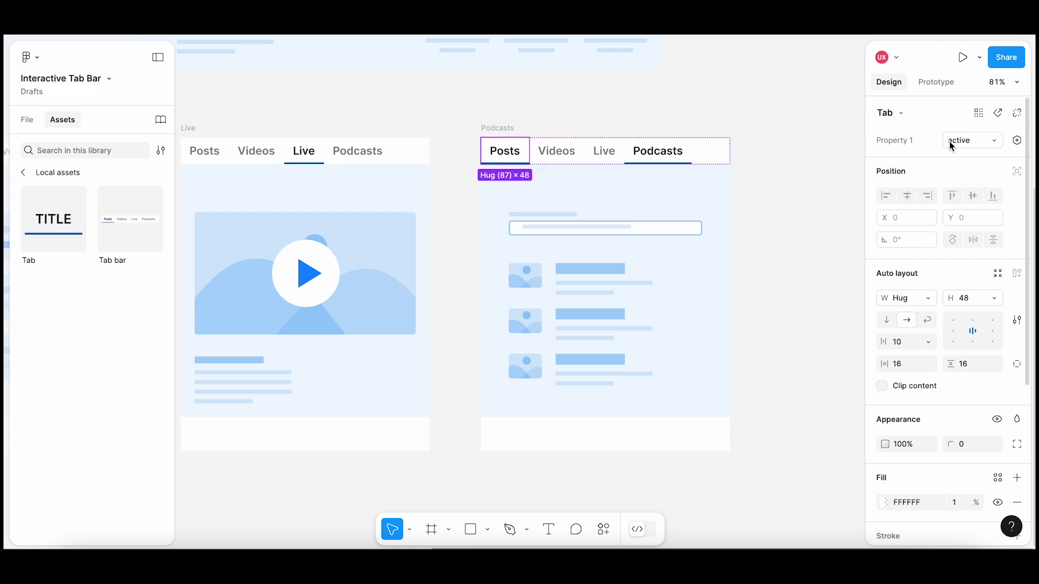
left_click(968, 139)
left_click(939, 125)
left_click(626, 87)
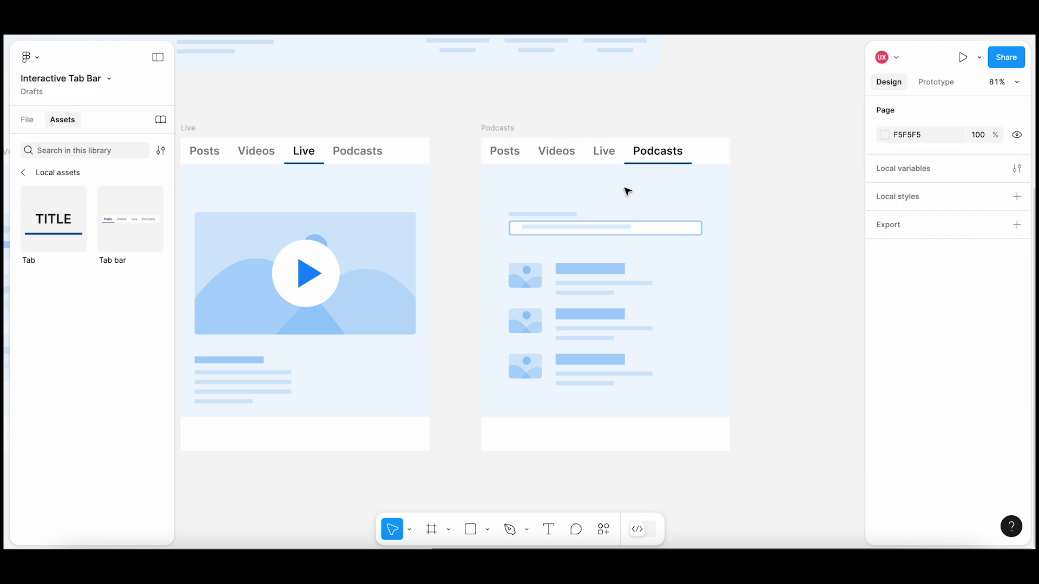
- Align the Podcasts content row right so the podcast grid shows
left_click(627, 193)
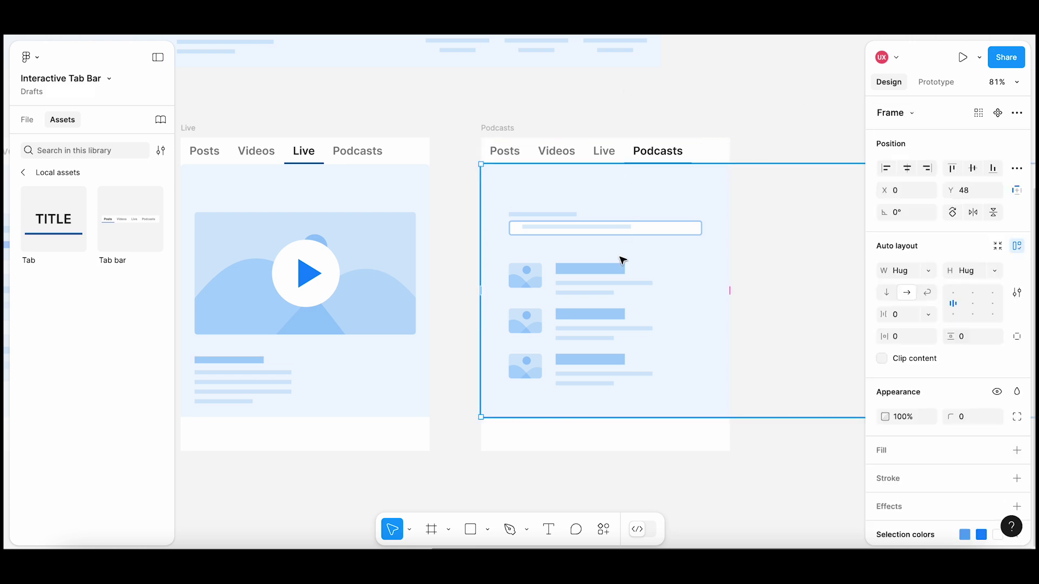
left_click(927, 169)
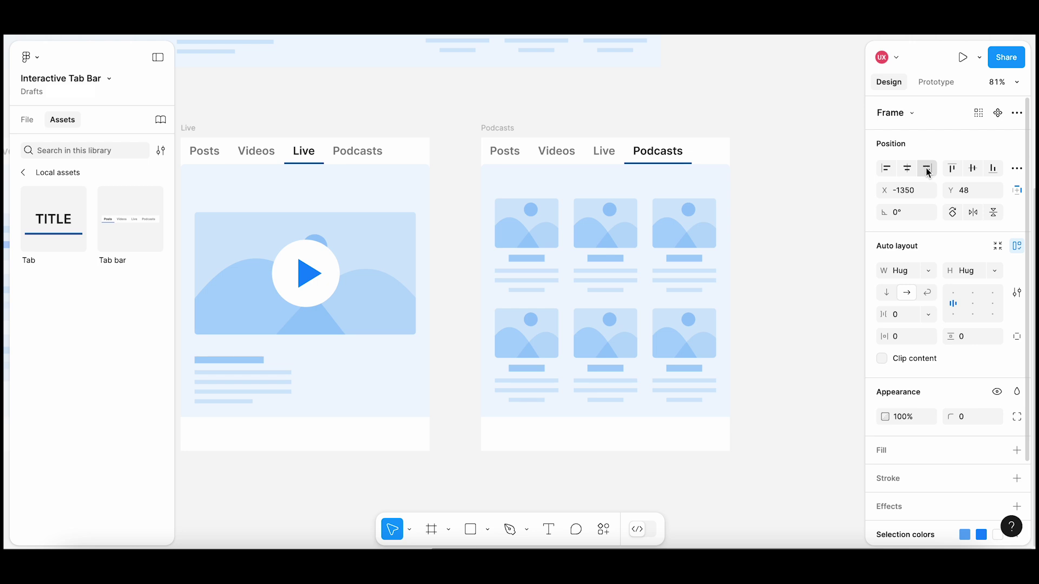
left_click(774, 197)
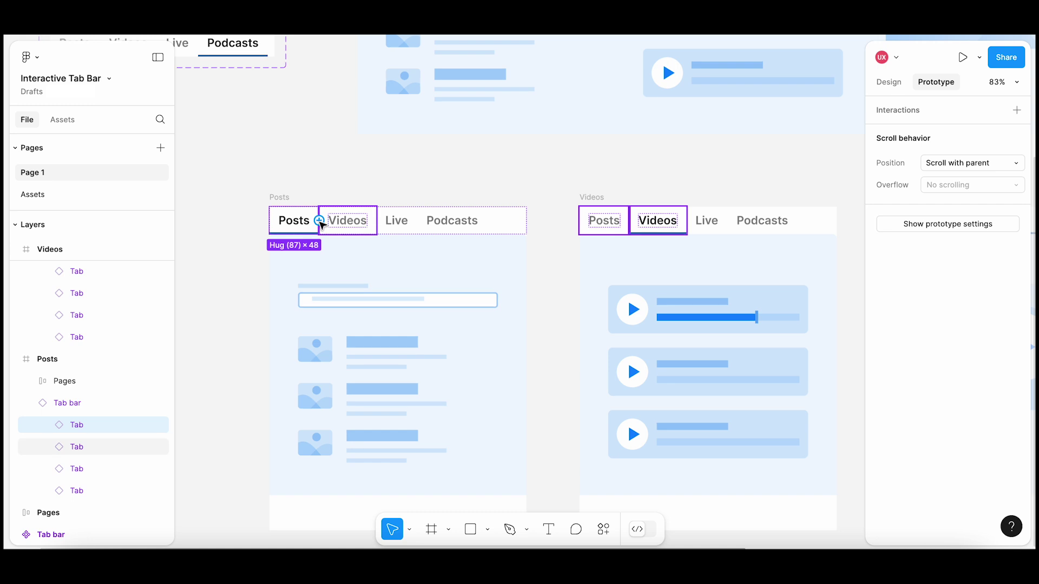
- Link the Posts frame's Videos tab to the Videos frame on click with Smart animate
left_click(342, 226)
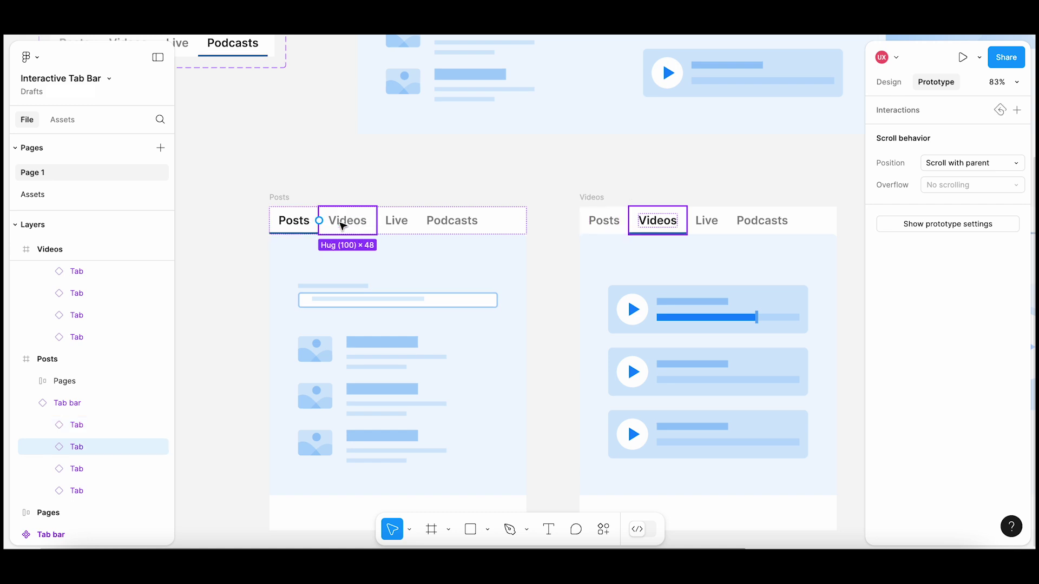
mouse_move(377, 220)
left_mouse_down()
mouse_move(578, 347)
mouse_move(586, 228)
left_mouse_up()
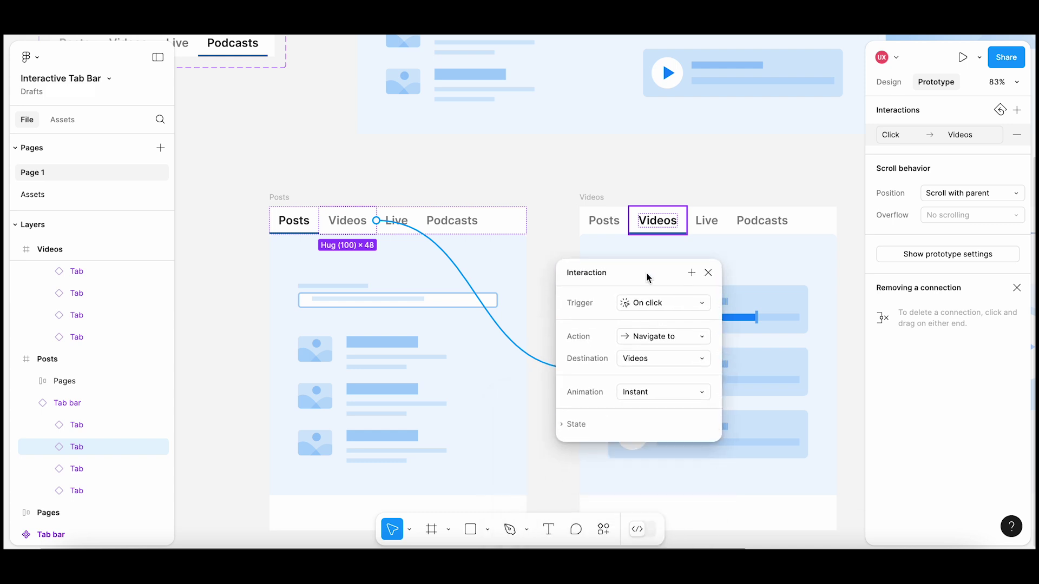
left_click(691, 389)
left_click(686, 428)
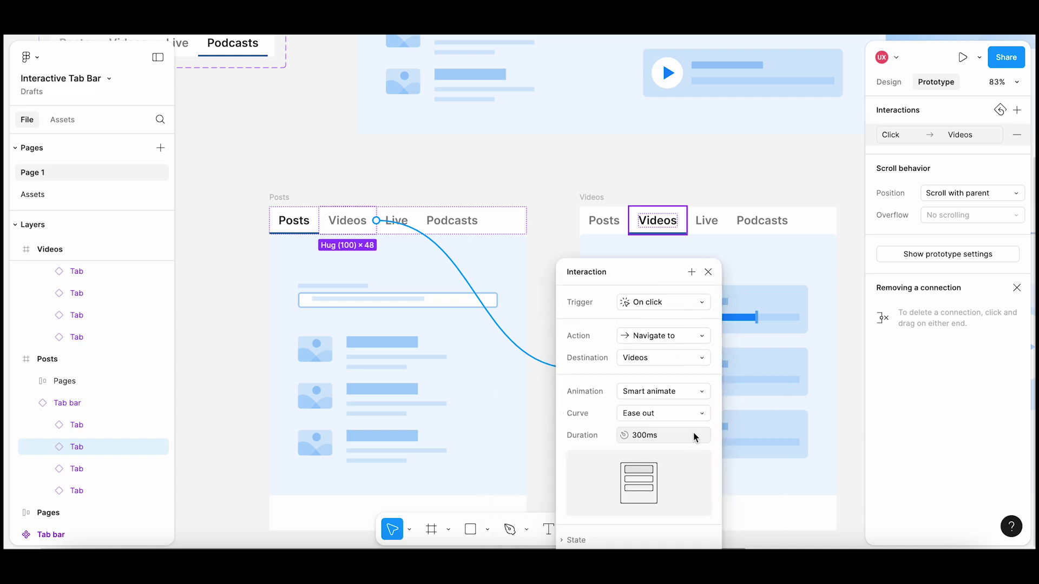
left_click_drag(654, 286, 653, 242)
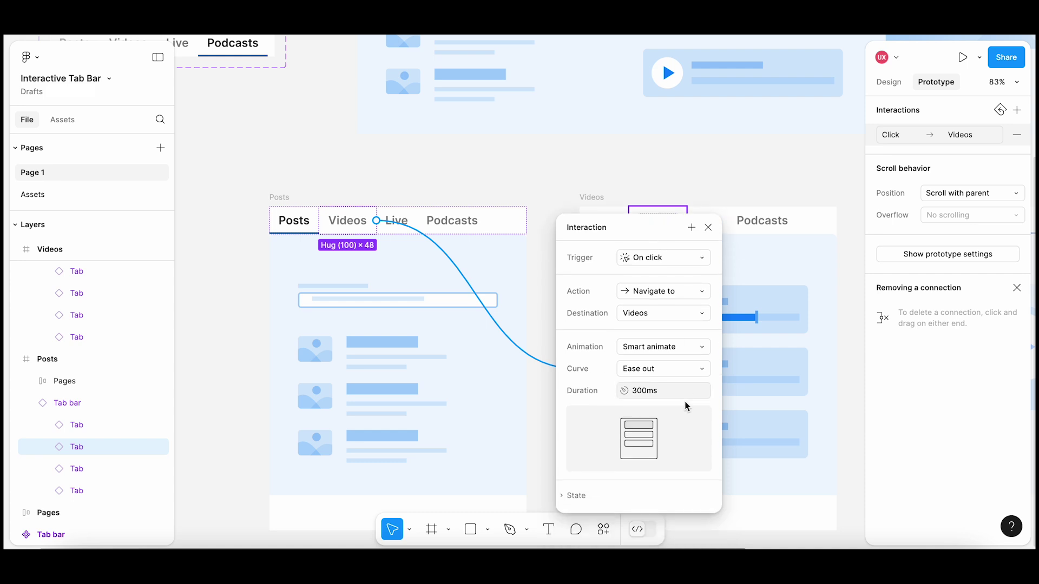
left_click(703, 161)
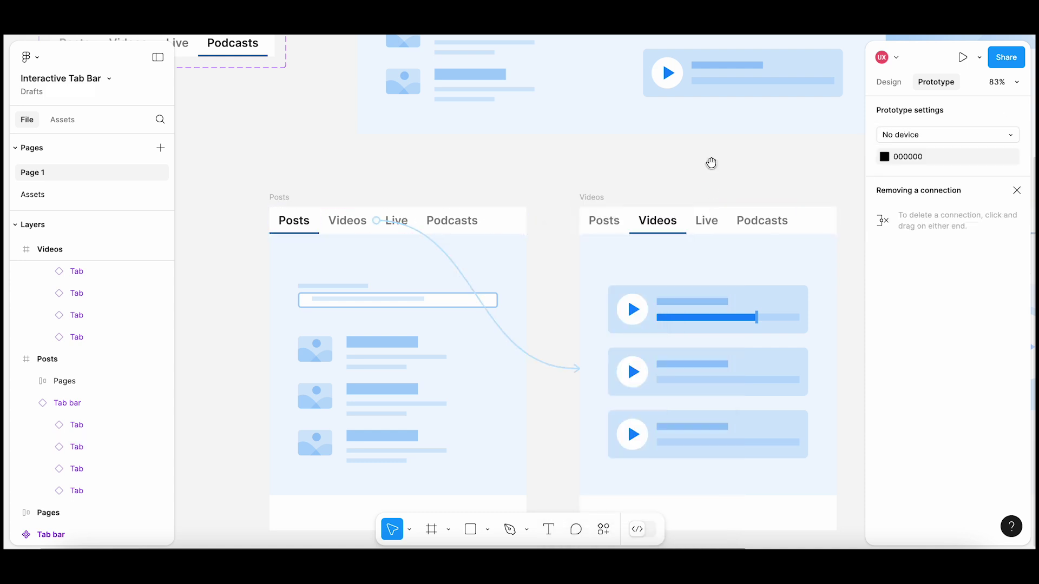
- Link the Videos frame's Live tab to the Live frame
left_click_drag(711, 163, 552, 147)
scroll(639, 153, "down", 2, "ctrl")
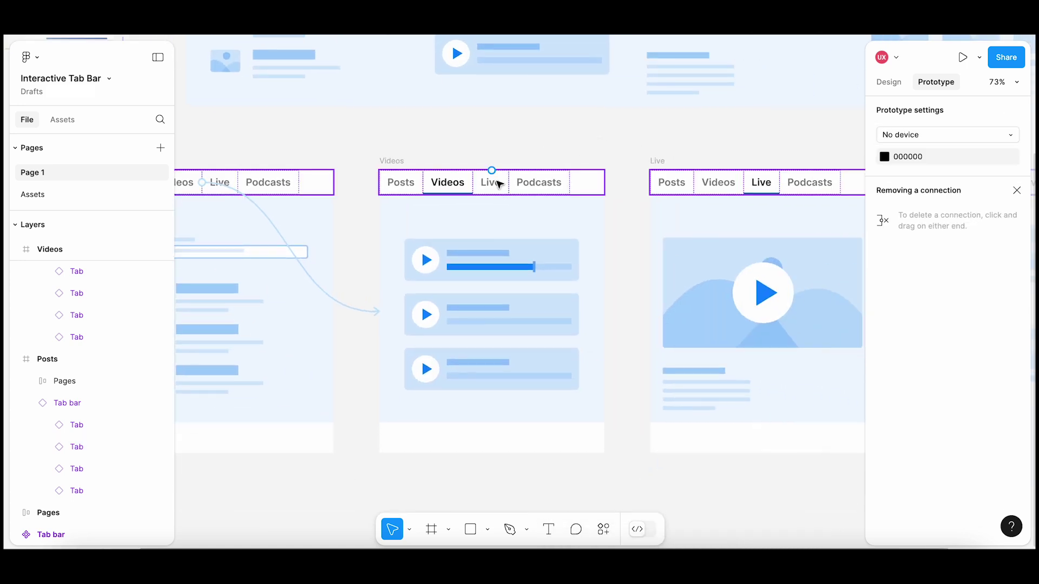
double_click(499, 185)
left_click_drag(509, 185, 657, 218)
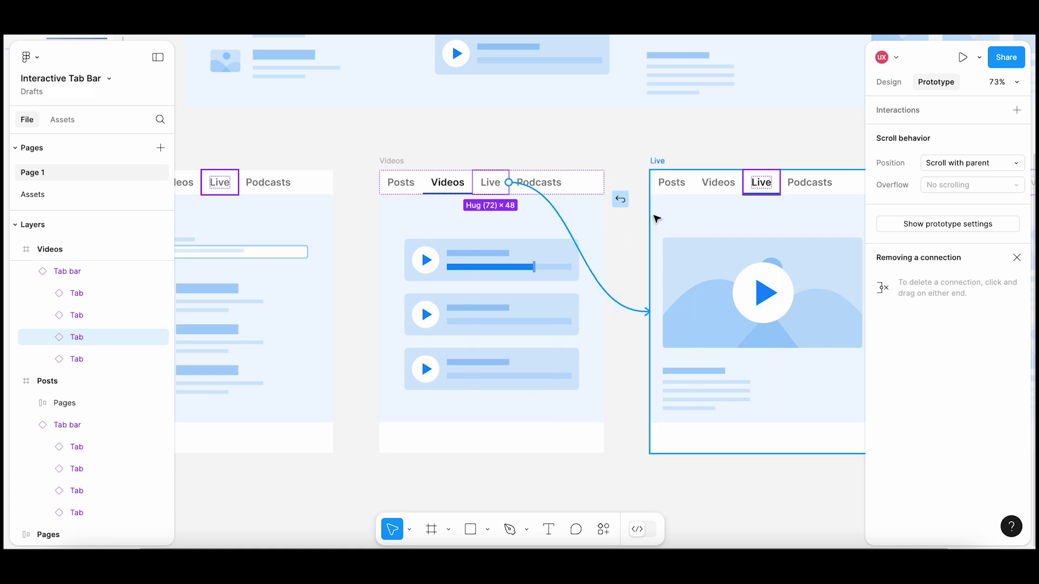
left_click_drag(647, 349, 691, 249)
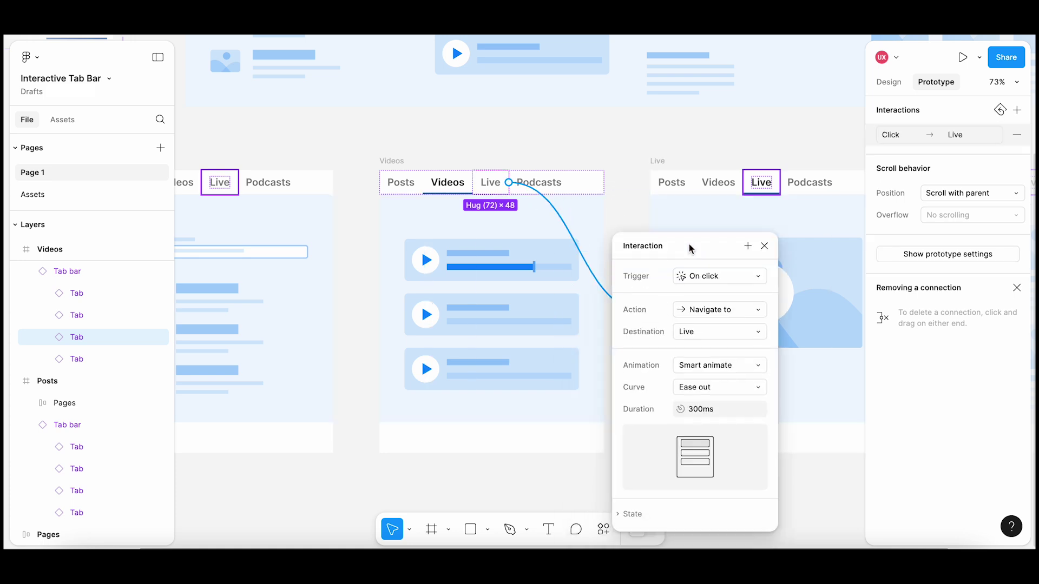
left_click(764, 247)
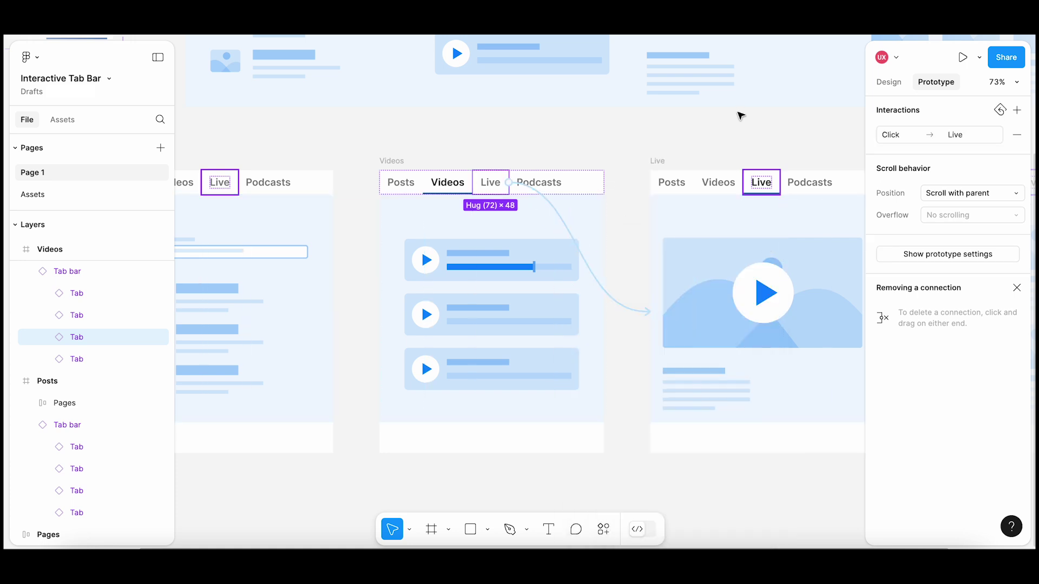
left_click(736, 132)
- Link the Live frame's Podcasts tab to the Podcasts frame
left_click_drag(734, 132, 482, 146)
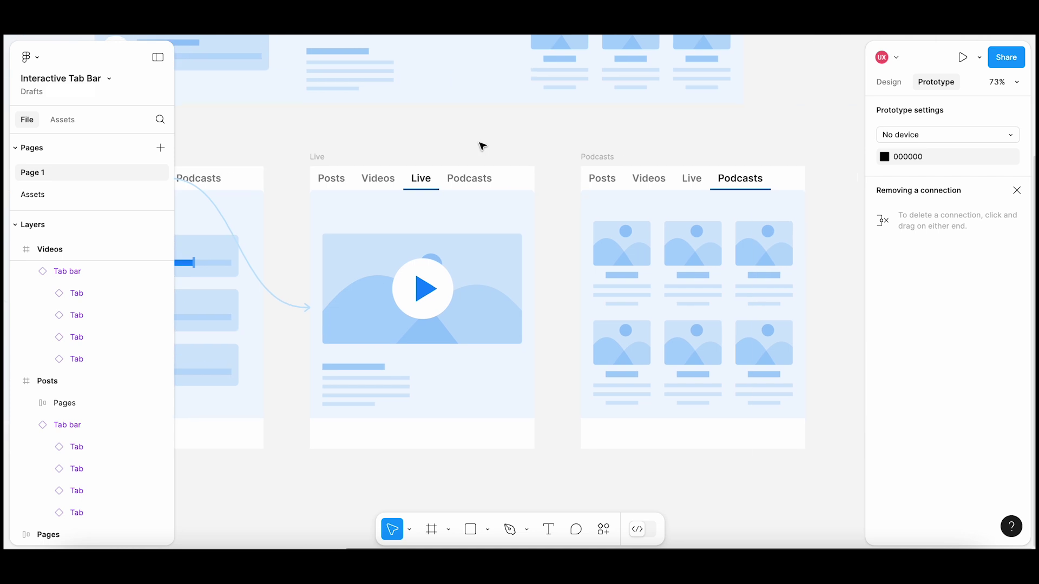
left_click(476, 181)
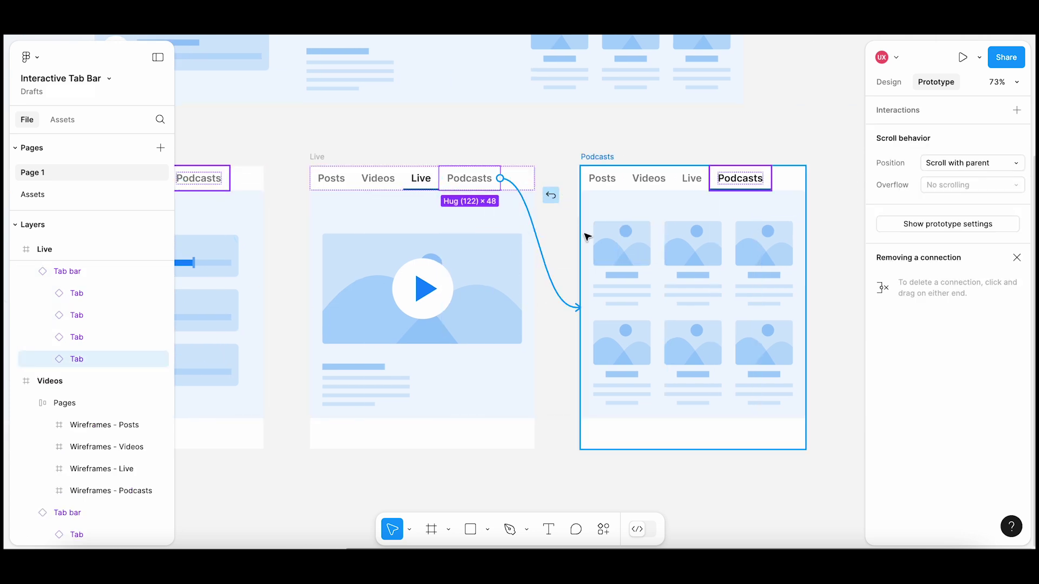
mouse_move(503, 182)
left_mouse_down()
mouse_move(600, 339)
mouse_move(642, 273)
left_mouse_up()
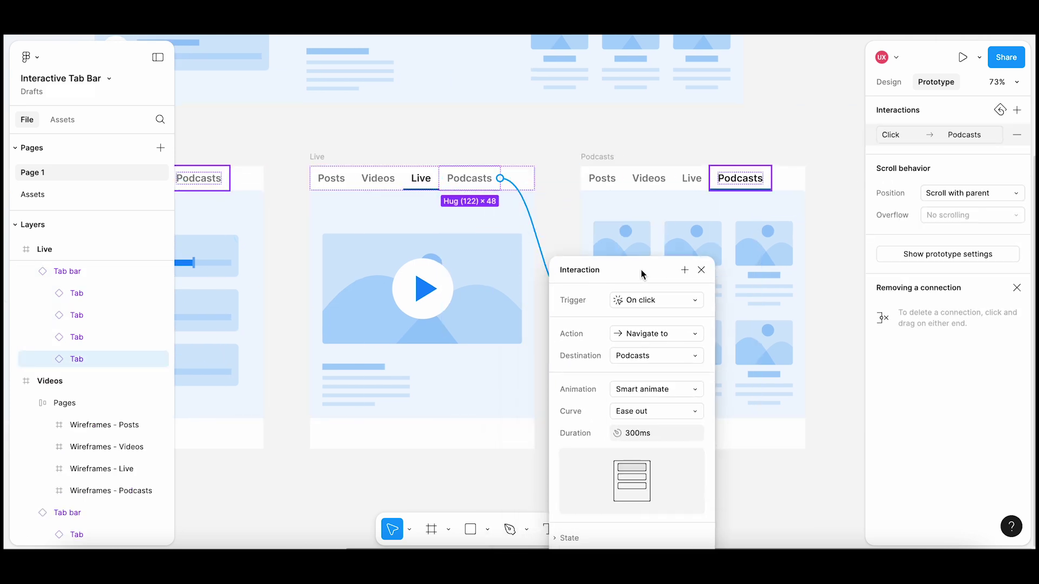
left_click(702, 270)
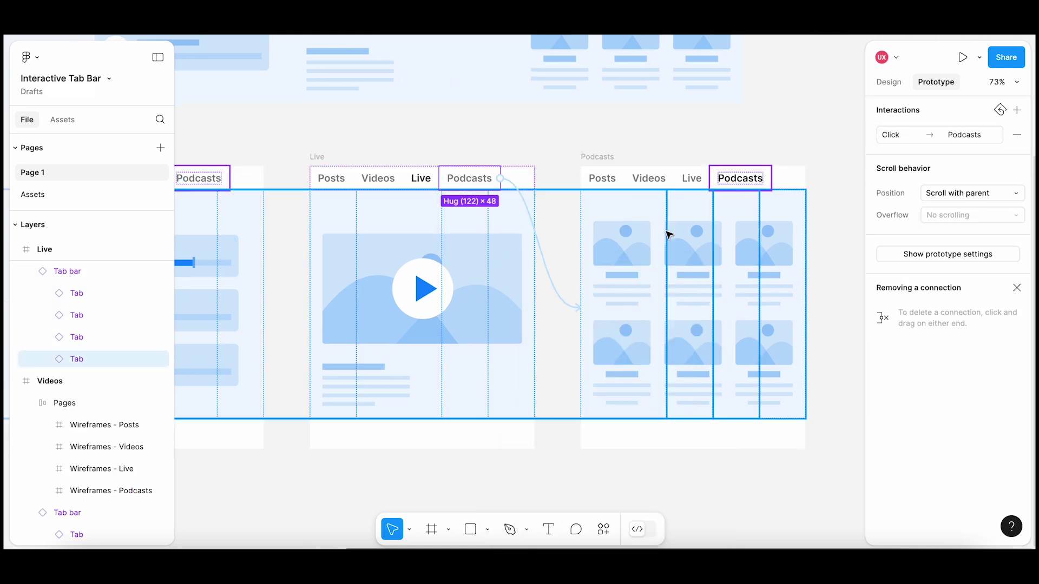
- Link the Podcasts frame's Posts tab back to Posts, then select the Posts frame
left_click(609, 187)
scroll(609, 190, "down", 5)
scroll(429, 378, "left", 3)
mouse_move(774, 171)
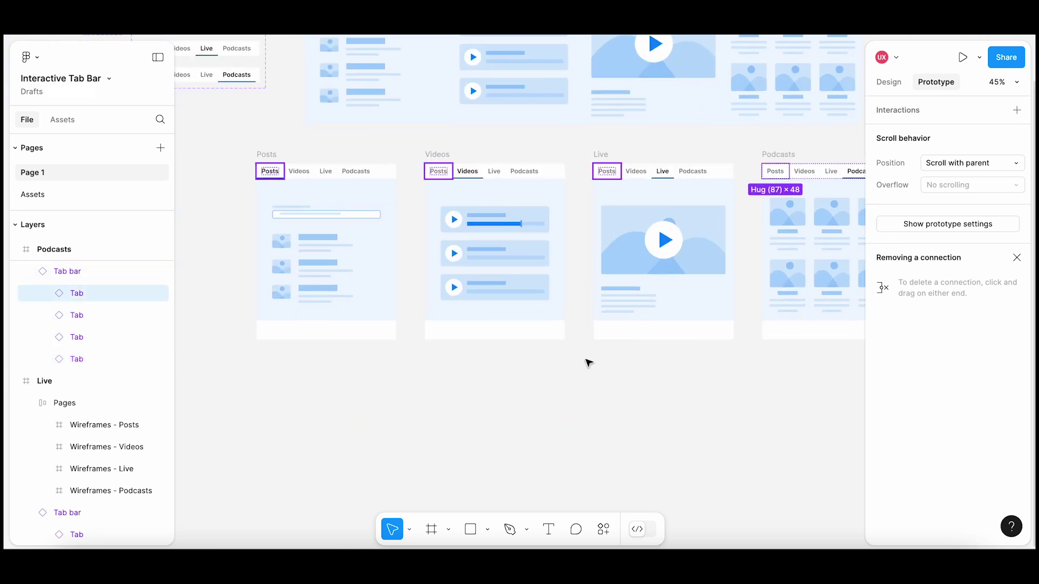
scroll(595, 352, "down", 2)
left_click_drag(734, 218, 437, 249)
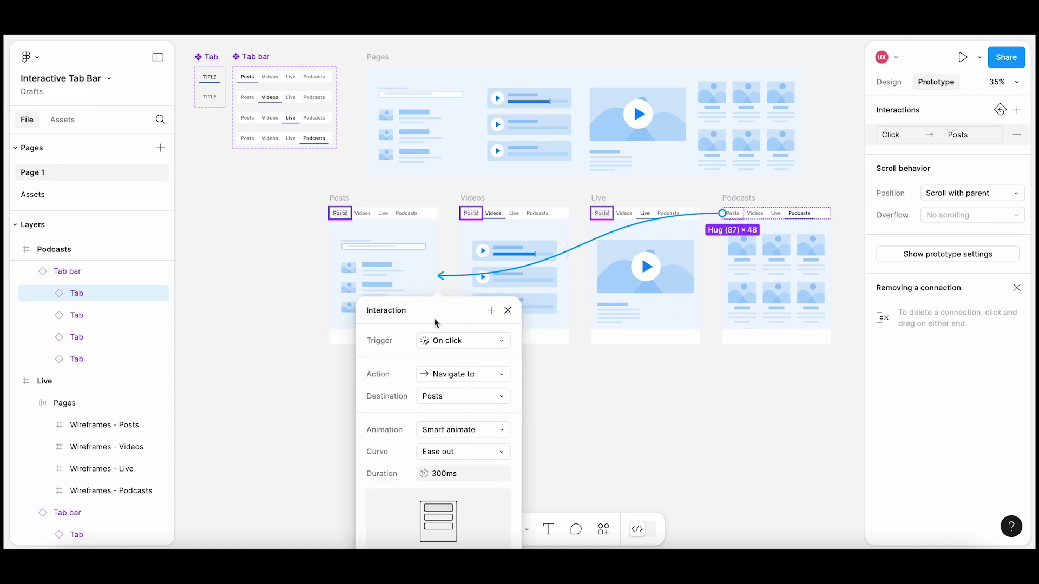
left_click_drag(445, 321, 452, 283)
left_click(514, 276)
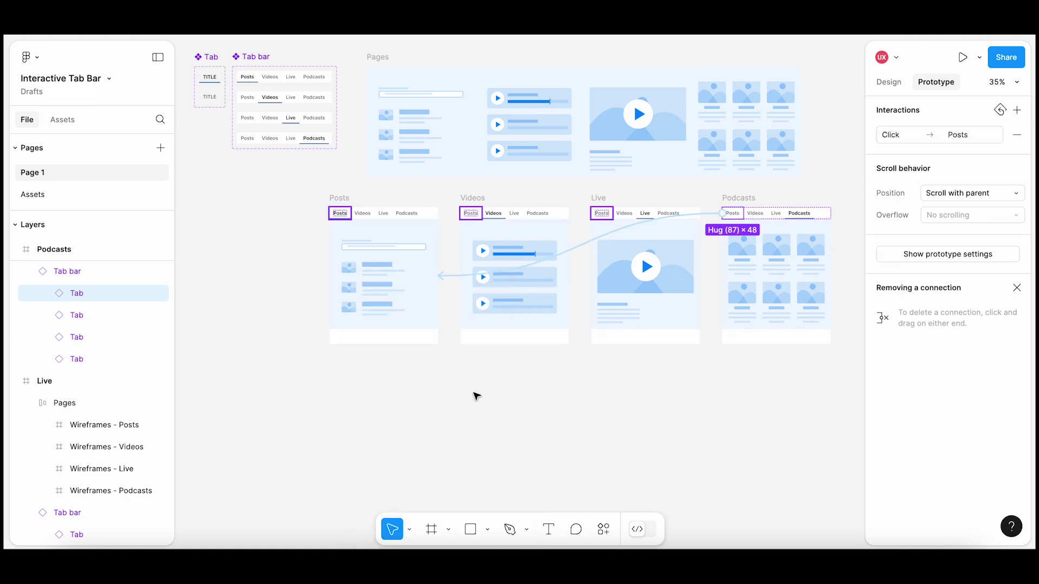
left_click(475, 394)
scroll(475, 393, "down", 5)
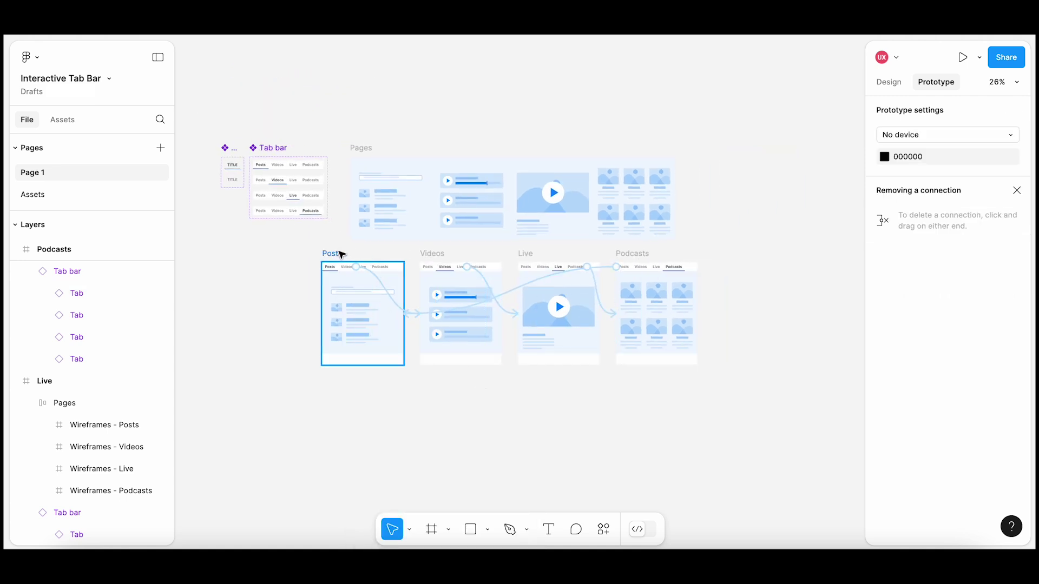
left_click(336, 254)
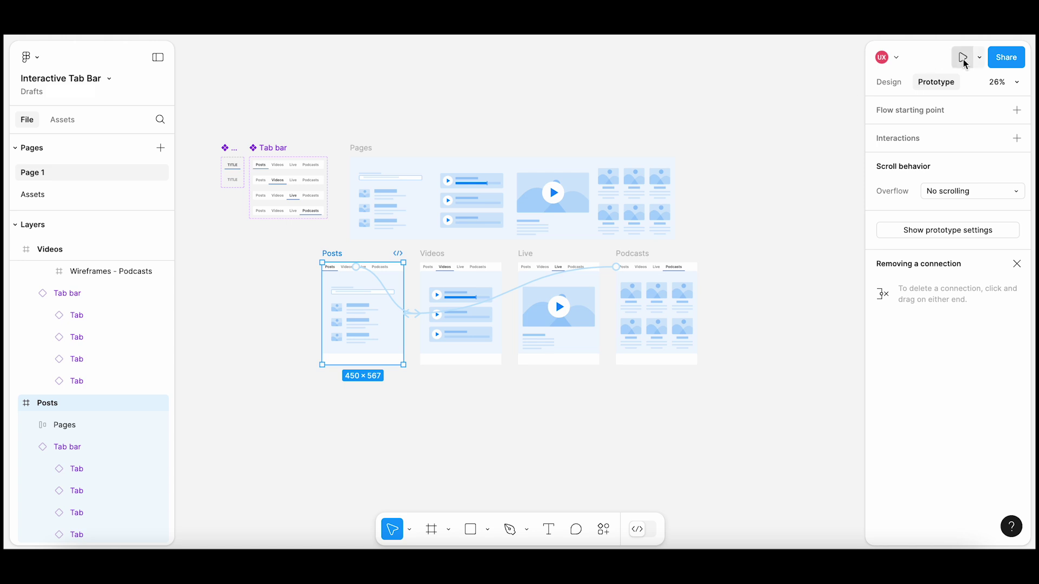
- Present the prototype and cycle repeatedly through the Videos, Live, Podcasts and Posts tabs
left_click(964, 58)
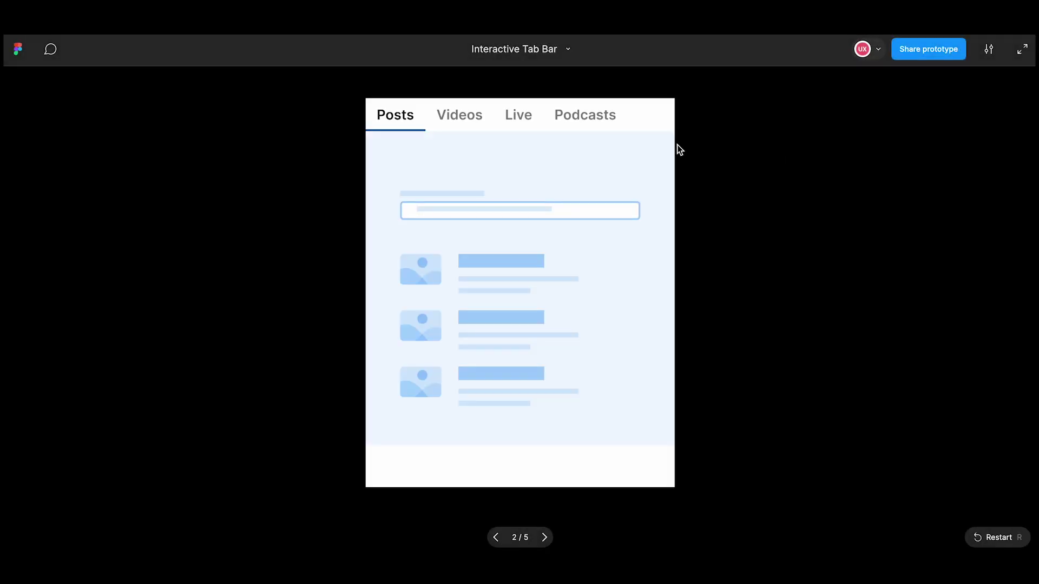
left_click(469, 126)
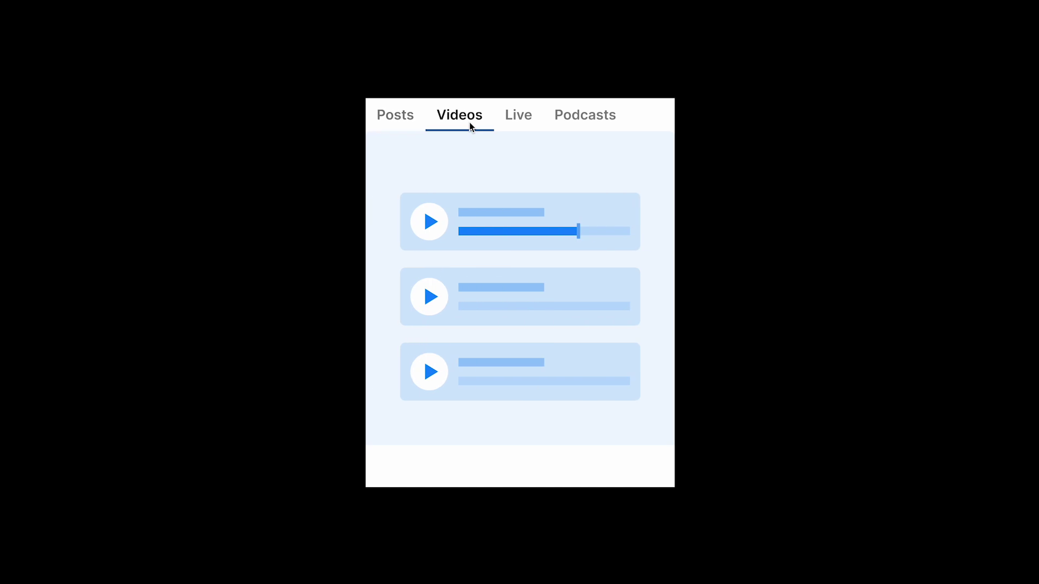
left_click(520, 126)
left_click(574, 125)
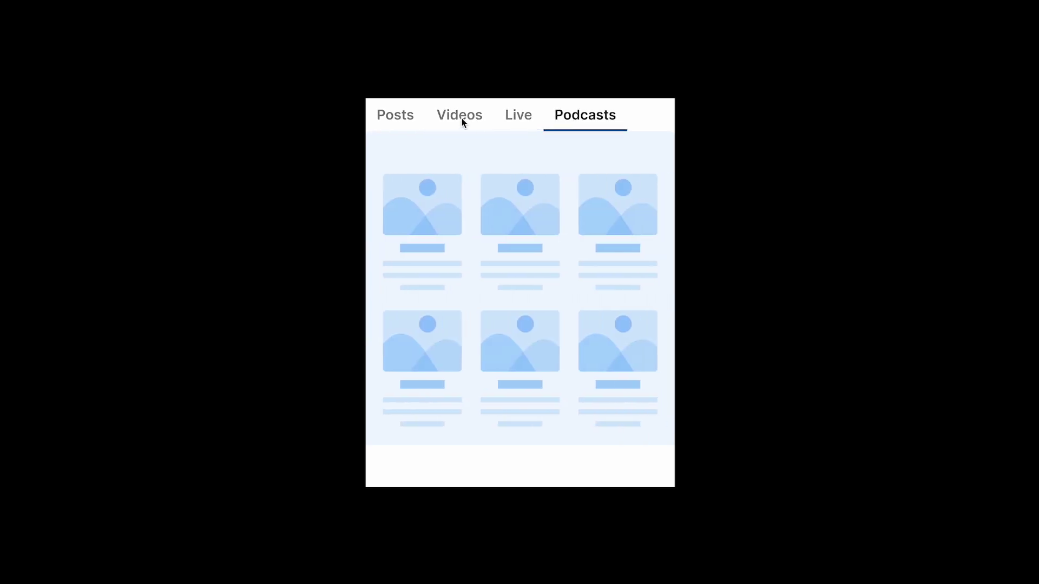
left_click(413, 123)
left_click(447, 123)
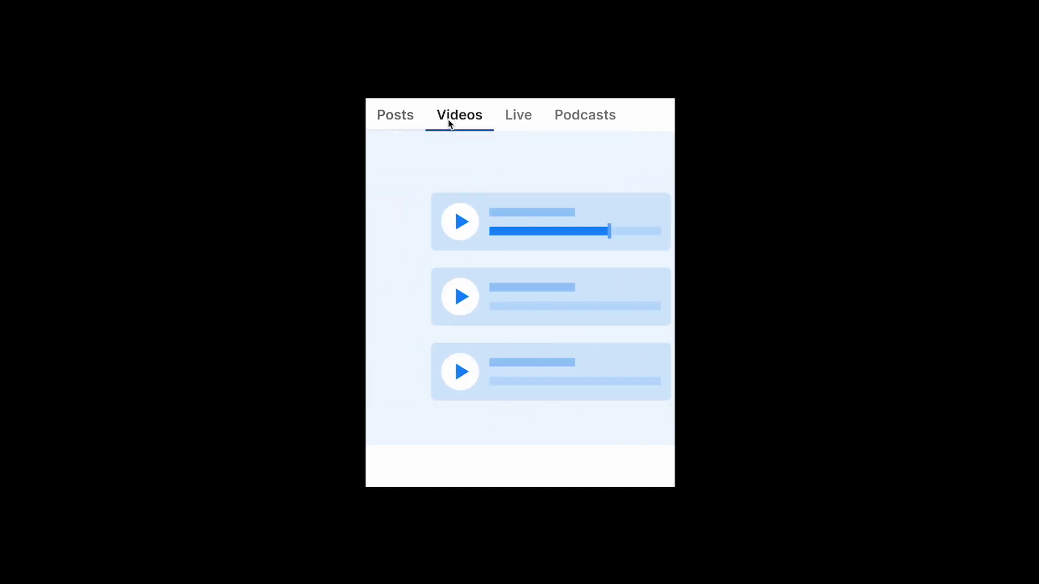
left_click(514, 124)
left_click(572, 132)
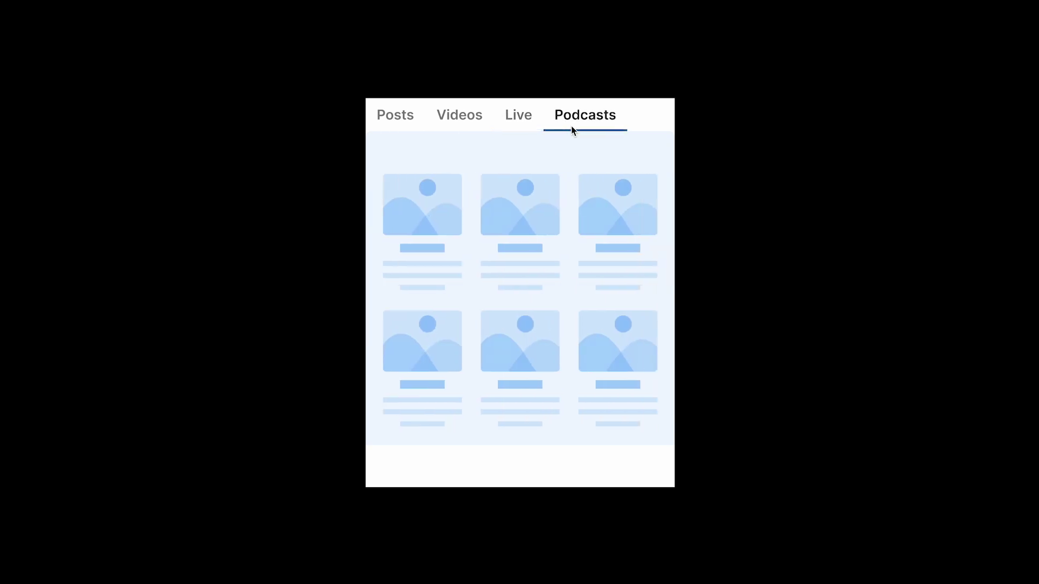
left_click(407, 132)
left_click(467, 128)
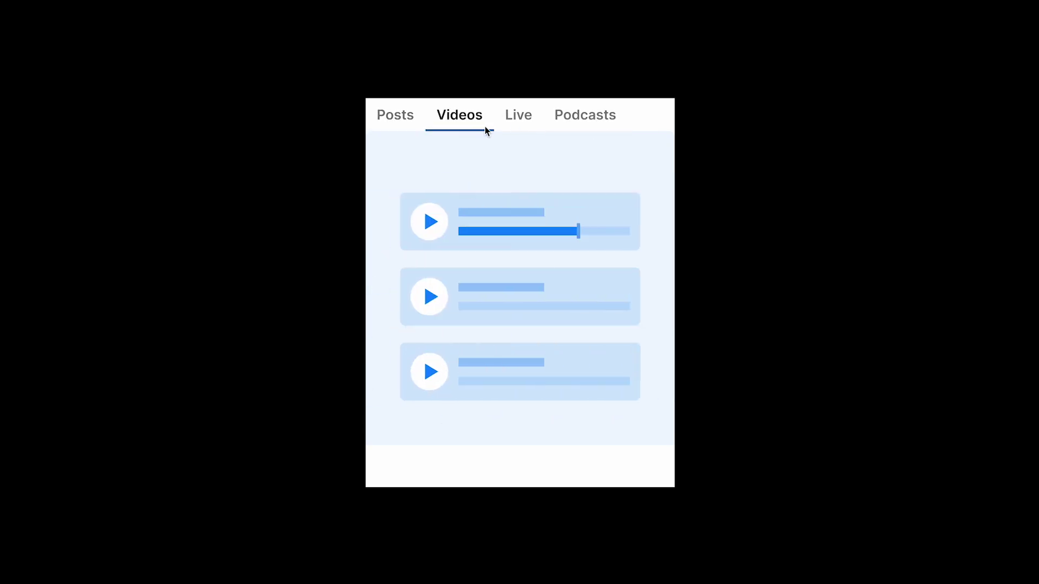
left_click(513, 129)
left_click(576, 130)
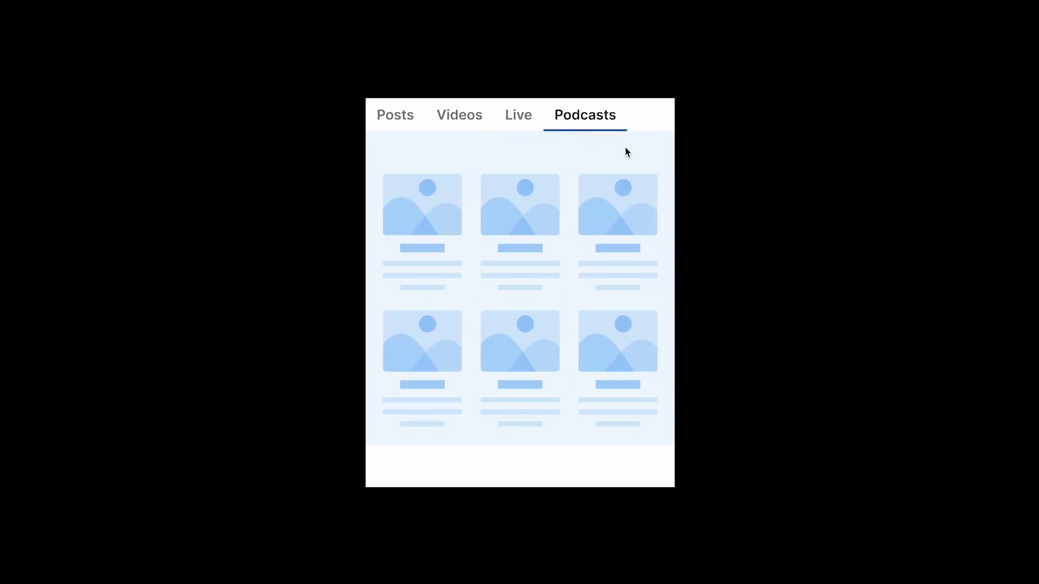